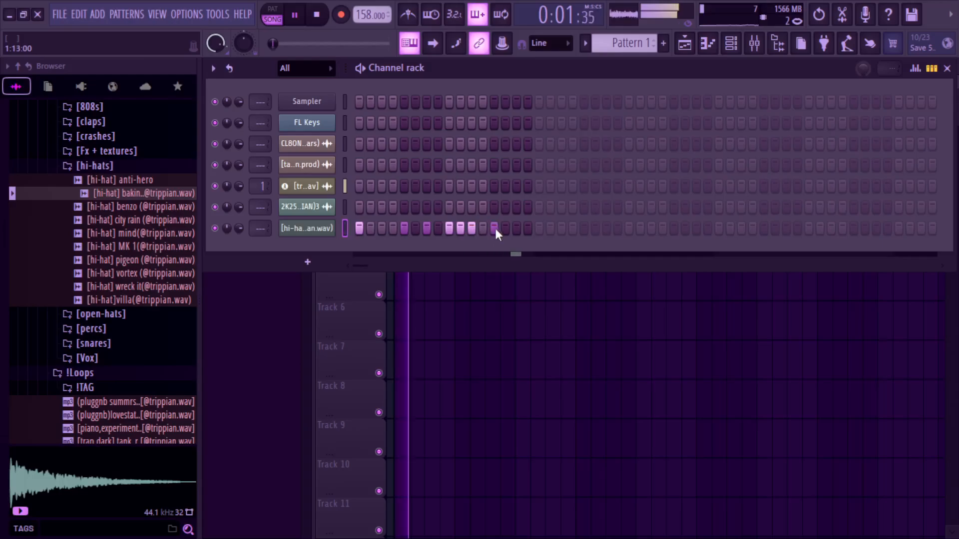
# Step: Complete the two-bar hi-hat step pattern and duplicate it three times in the piano roll to fill eight bars
pyautogui.click(539, 228)
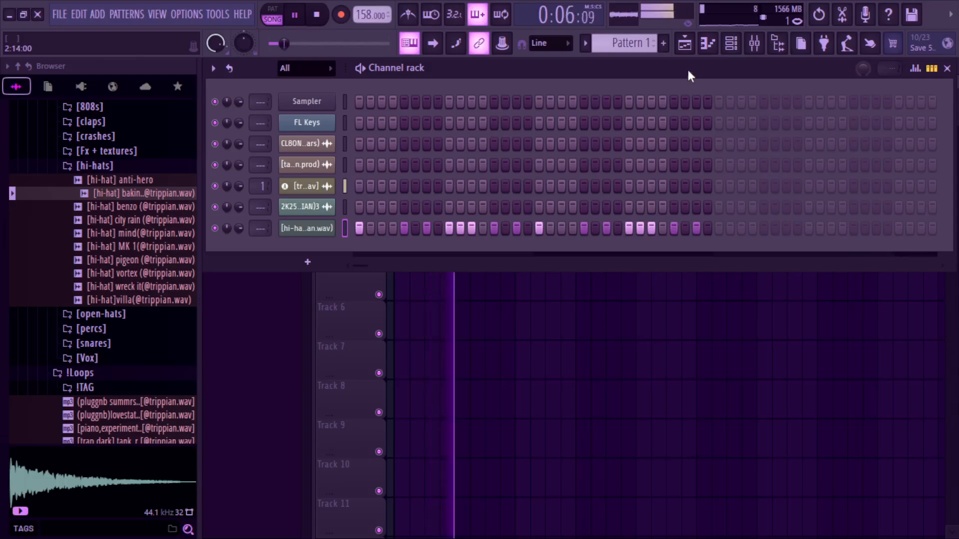
pyautogui.click(708, 44)
pyautogui.press('space')
pyautogui.moveTo(794, 100); pyautogui.dragTo(254, 99)
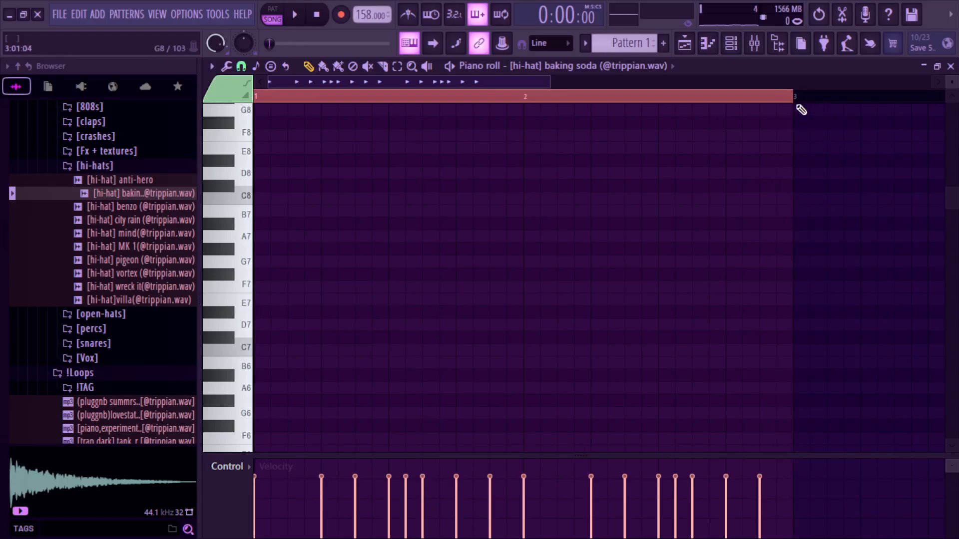
pyautogui.hotkey('ctrl', 'b')
pyautogui.hotkey('ctrl', 'b')
pyautogui.hotkey('ctrl', 'b')
pyautogui.press('space')
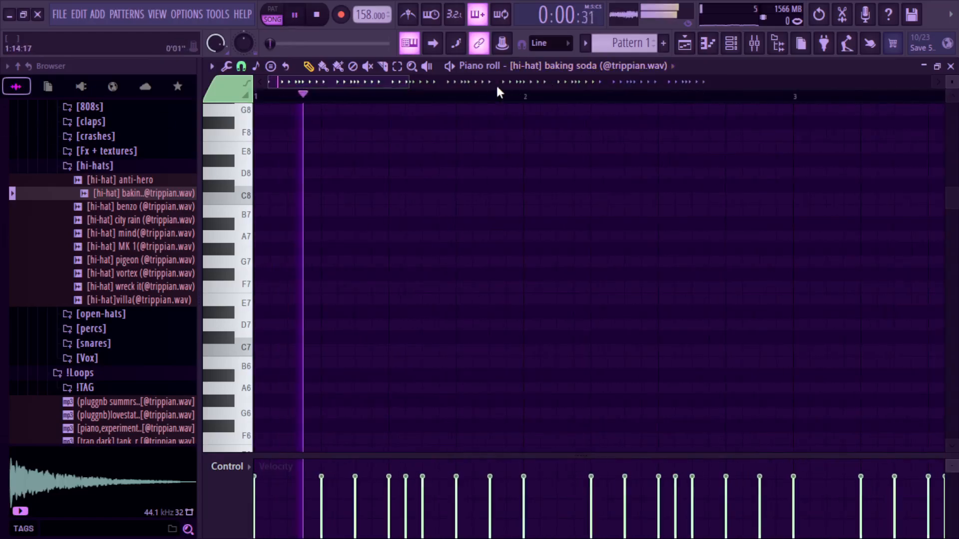
pyautogui.moveTo(408, 82); pyautogui.dragTo(782, 83)
pyautogui.moveTo(951, 205); pyautogui.dragTo(953, 268)
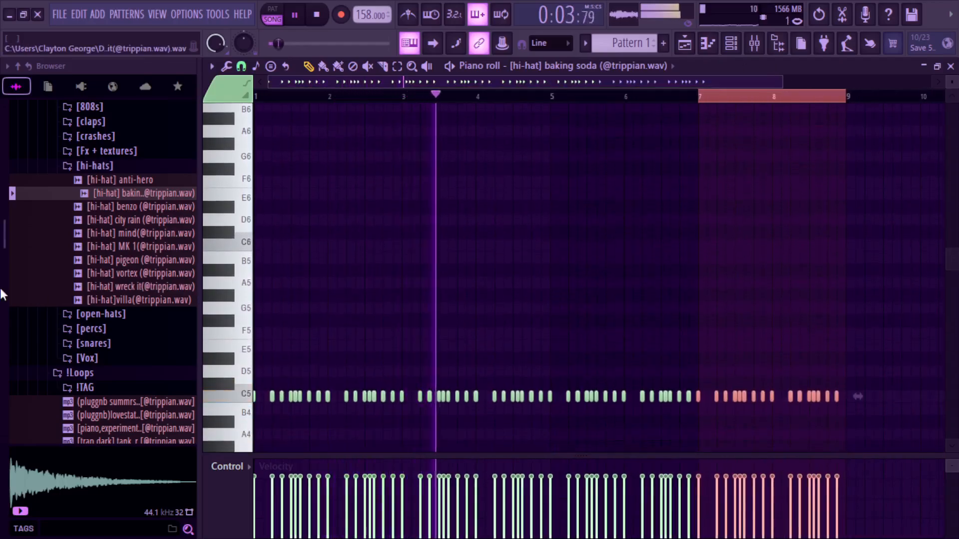
# Step: Audition the clap samples in the [claps] folder, from dro through what does it mean to you
pyautogui.click(68, 164)
pyautogui.click(75, 121)
pyautogui.click(80, 137)
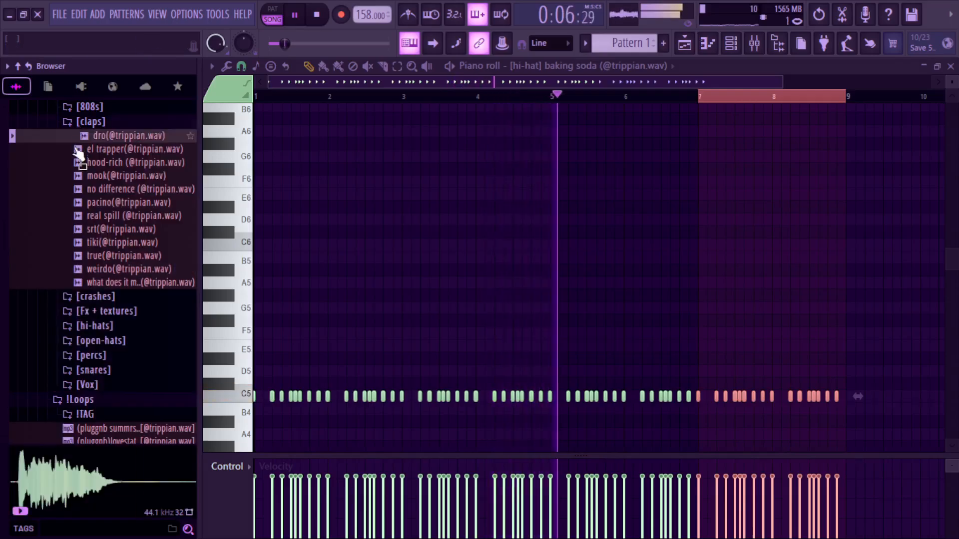
pyautogui.click(79, 148)
pyautogui.click(80, 163)
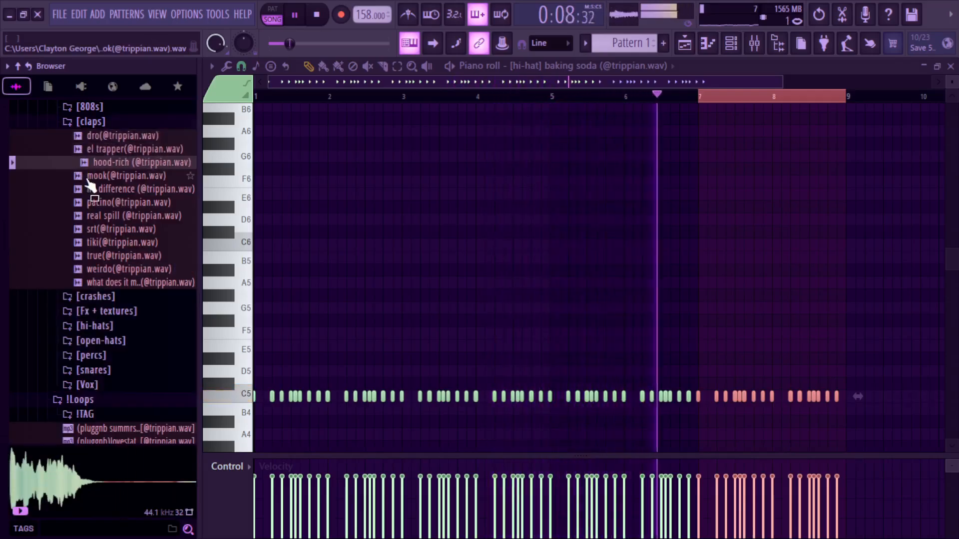
pyautogui.click(93, 176)
pyautogui.click(98, 165)
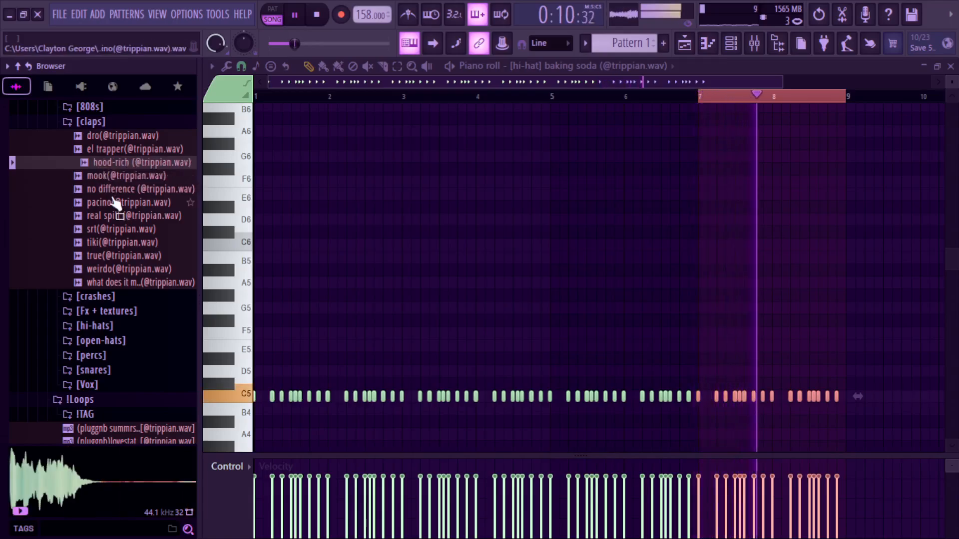
pyautogui.click(107, 203)
pyautogui.click(111, 189)
pyautogui.click(111, 228)
pyautogui.click(112, 218)
pyautogui.click(113, 230)
pyautogui.click(107, 243)
pyautogui.click(113, 258)
pyautogui.click(113, 269)
pyautogui.click(114, 280)
pyautogui.click(112, 257)
# Step: Stop playback, compare the last two clap samples, and load the weirdo clap into a new channel
pyautogui.press('space')
pyautogui.click(111, 269)
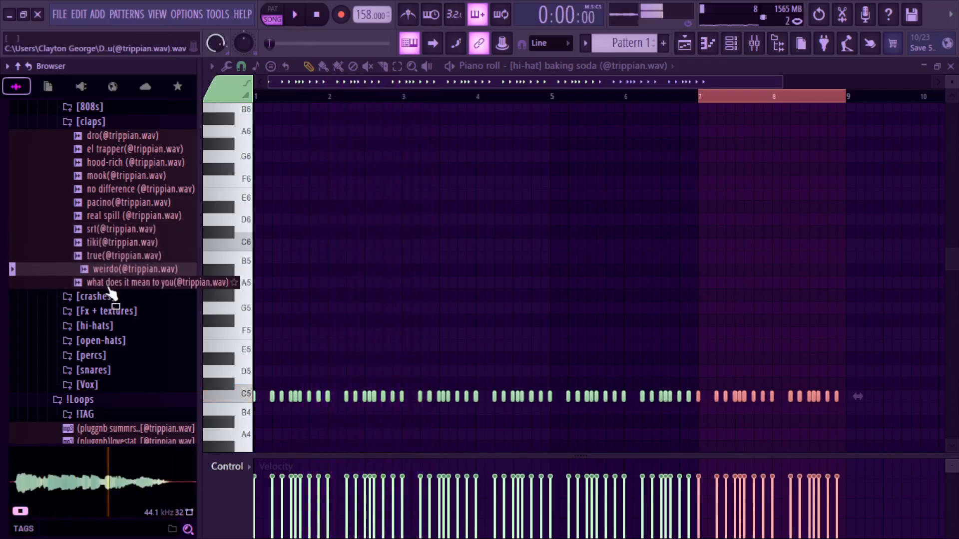
pyautogui.click(111, 282)
pyautogui.click(111, 270)
pyautogui.rightClick(111, 270)
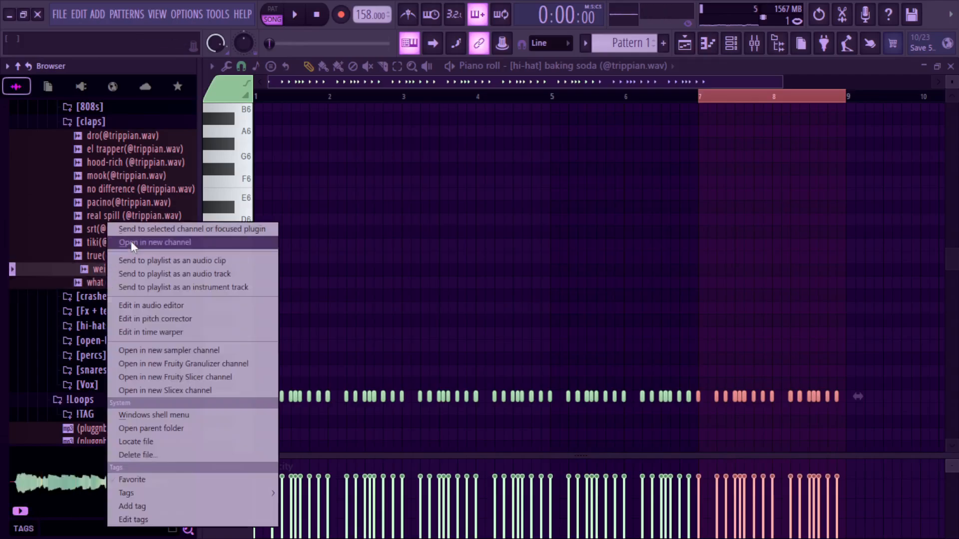
pyautogui.click(130, 240)
# Step: Find the [snares] folder in the drum kit and audition its snare samples while the beat plays
pyautogui.click(86, 125)
pyautogui.click(110, 241)
pyautogui.click(107, 224)
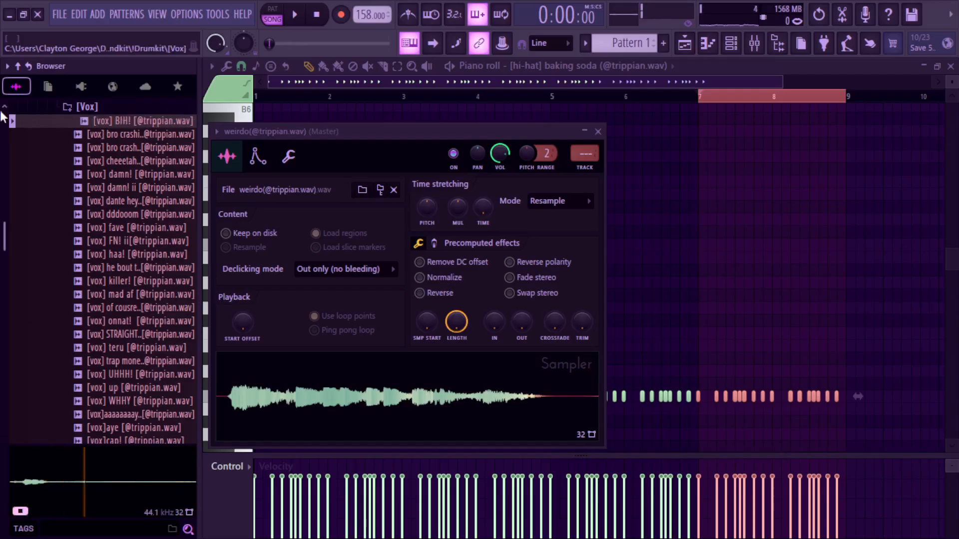
pyautogui.scroll(2, 94, 119)
pyautogui.click(93, 131)
pyautogui.click(80, 159)
pyautogui.press('Up')
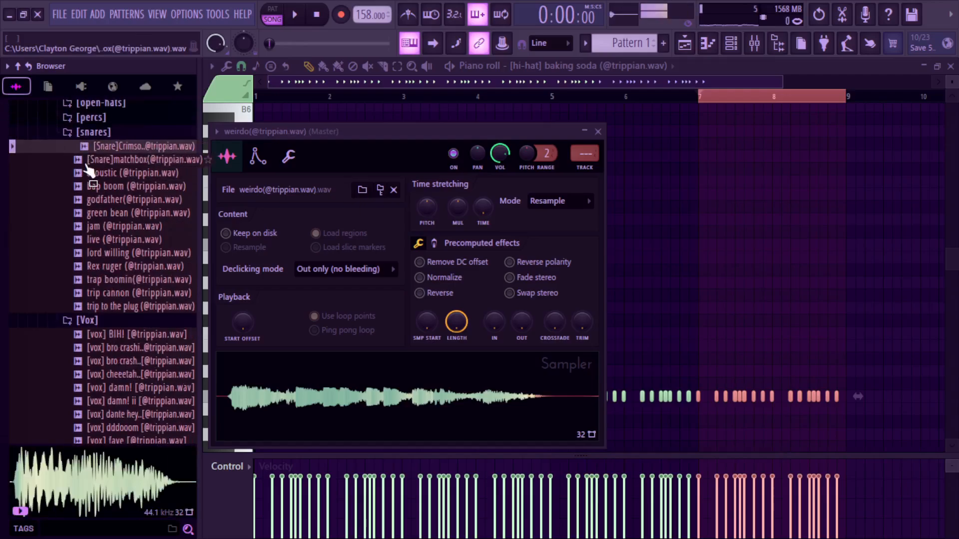
pyautogui.click(103, 173)
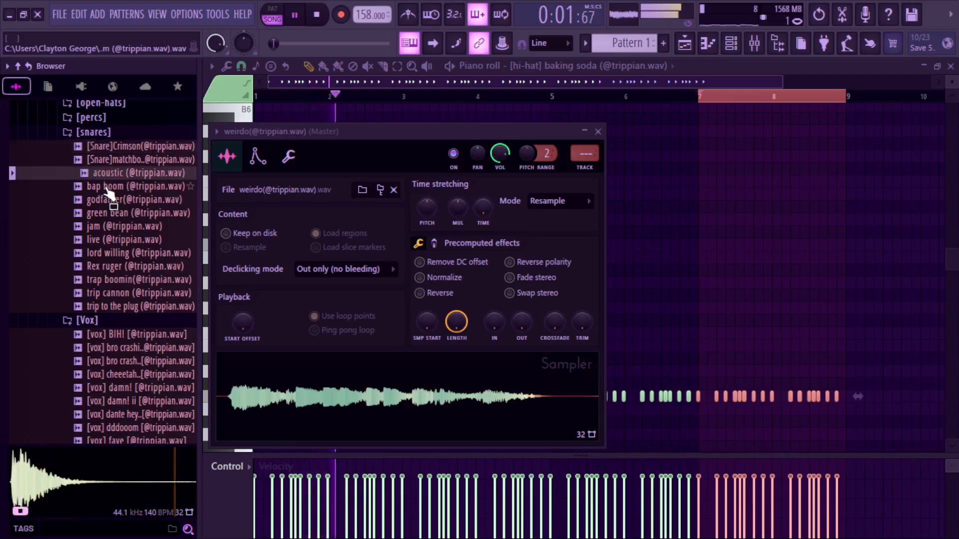
pyautogui.click(106, 186)
pyautogui.click(109, 199)
pyautogui.click(110, 214)
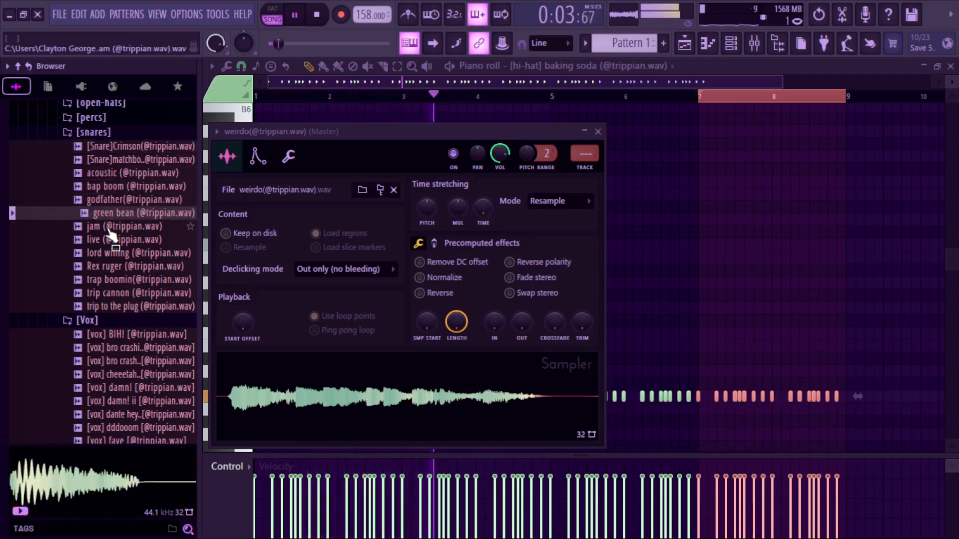
pyautogui.click(113, 202)
pyautogui.click(124, 239)
pyautogui.click(127, 253)
pyautogui.click(127, 266)
pyautogui.click(124, 281)
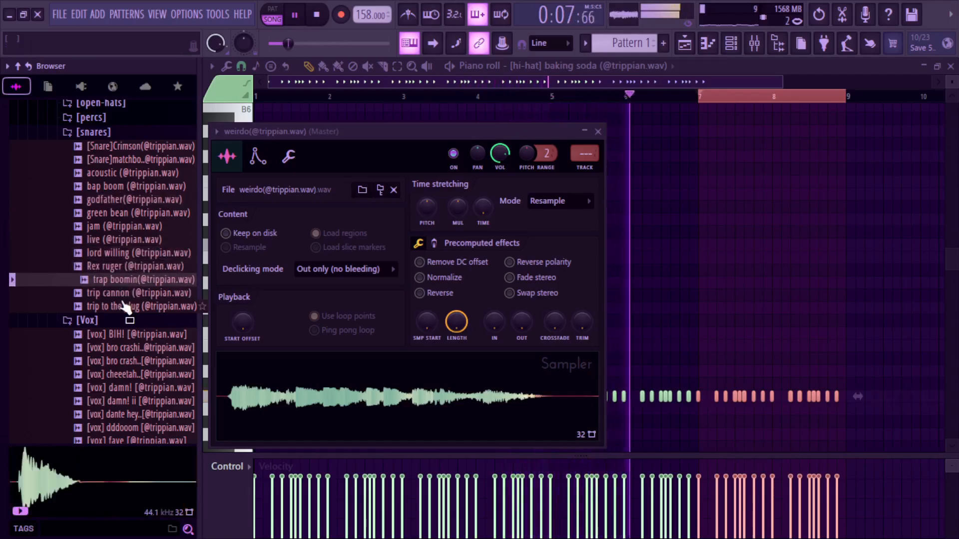
pyautogui.click(123, 305)
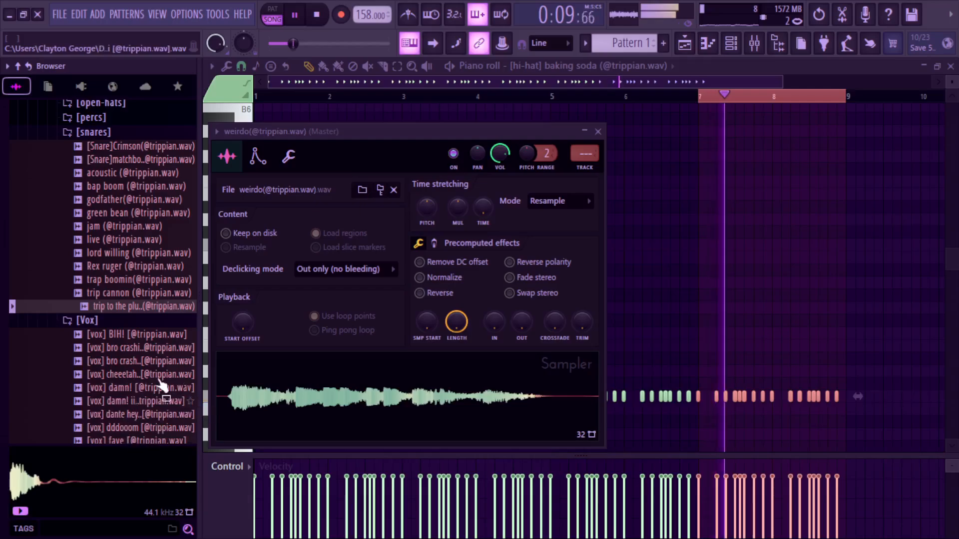
# Step: Compare the trap boomin and trip cannon snares and load trip cannon into a new channel
pyautogui.click(89, 279)
pyautogui.click(86, 294)
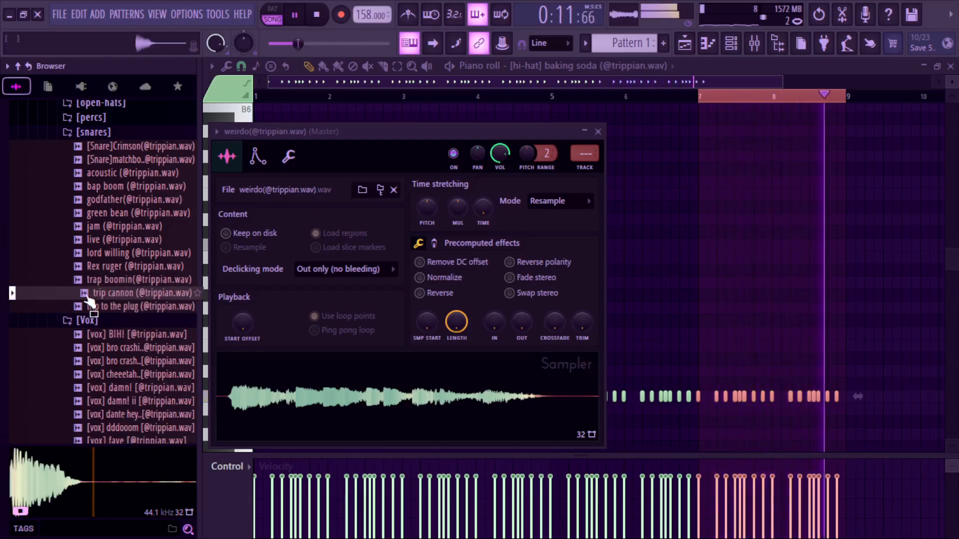
pyautogui.rightClick(88, 294)
pyautogui.click(106, 241)
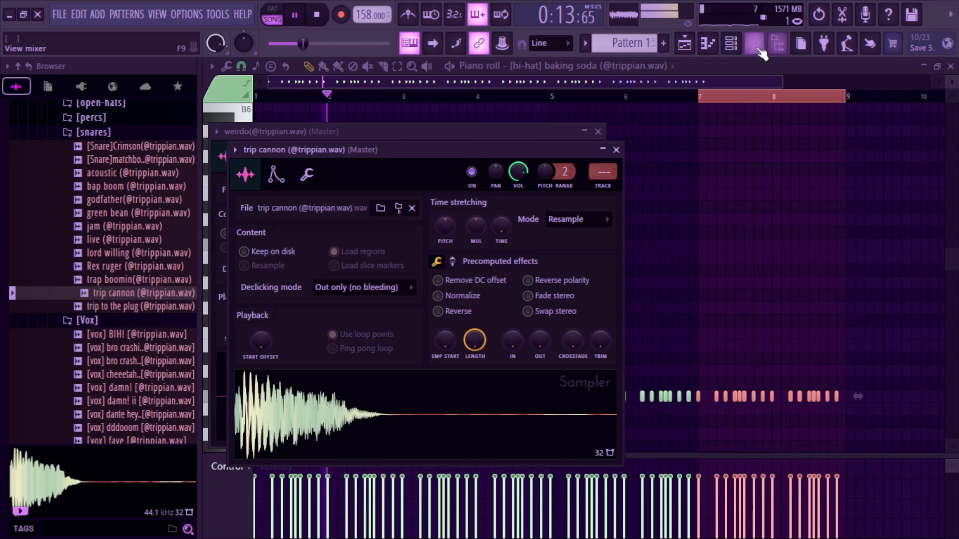
# Step: Place a trip cannon snare hit at C5 on beat 3 of bar 1 and duplicate that bar into bar 2
pyautogui.click(731, 43)
pyautogui.rightClick(335, 264)
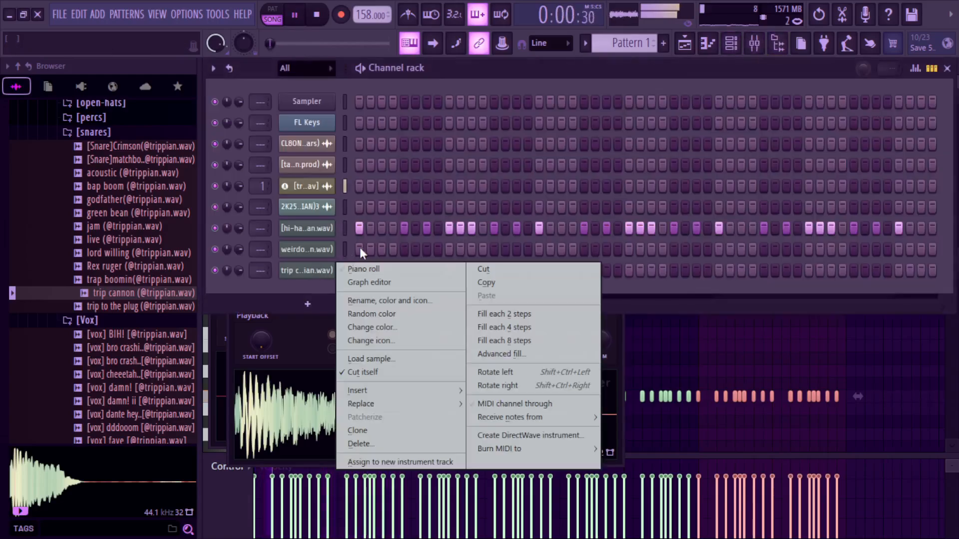
pyautogui.click(361, 269)
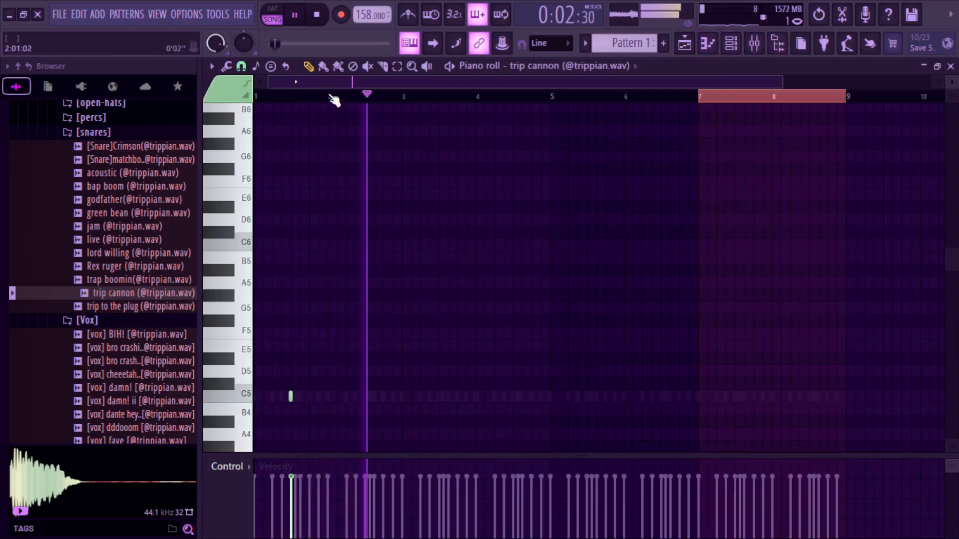
pyautogui.keyDown('ctrl'); pyautogui.moveTo(326, 95); pyautogui.dragTo(244, 99); pyautogui.keyUp('ctrl')
pyautogui.moveTo(327, 95); pyautogui.dragTo(332, 95)
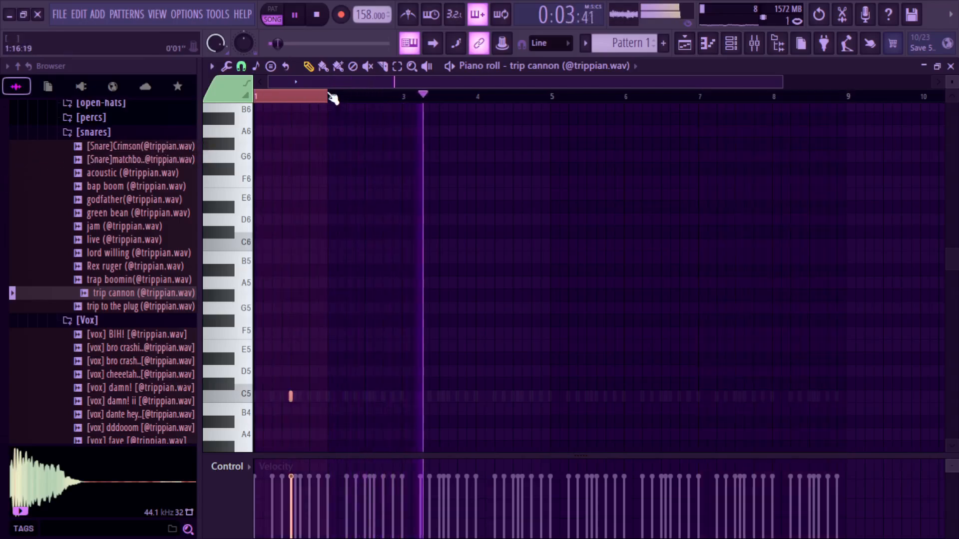
pyautogui.hotkey('ctrl', 'b')
pyautogui.scroll(-2, 334, 99)
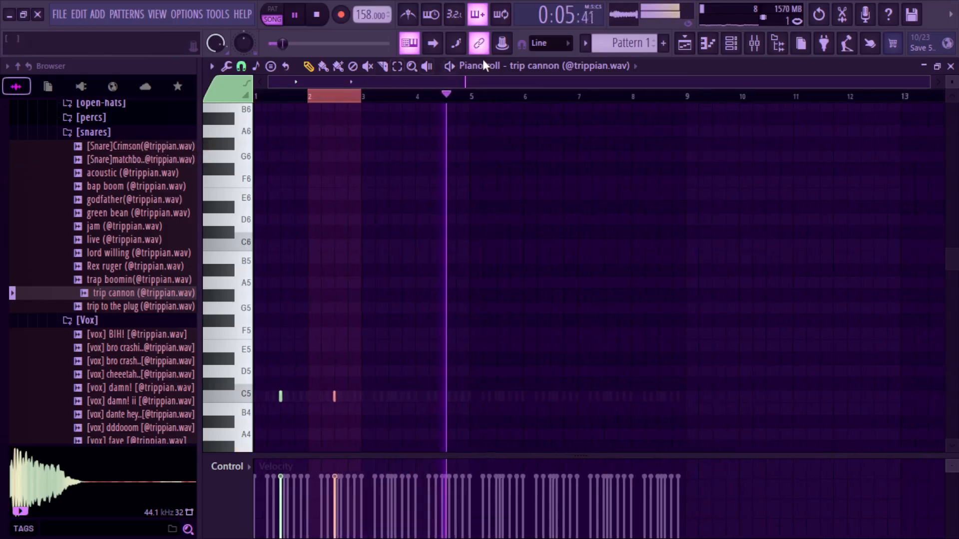
# Step: Duplicate the two-bar snare pattern until it fills eight bars, undoing any extra copy
pyautogui.keyDown('ctrl'); pyautogui.moveTo(339, 98); pyautogui.dragTo(239, 104); pyautogui.keyUp('ctrl')
pyautogui.hotkey('ctrl', 'b')
pyautogui.hotkey('ctrl', 'b')
pyautogui.hotkey('ctrl', 'b')
pyautogui.hotkey('ctrl', 'b')
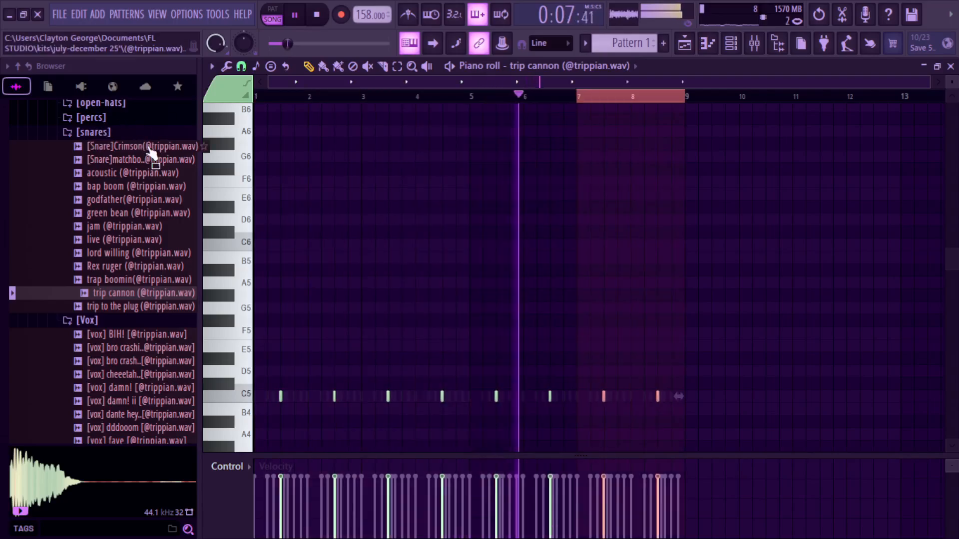
pyautogui.hotkey('ctrl', 'z')
# Step: Show the channel rack and audition the vocal samples in the [Vox] folder, from damn! ii through cap!
pyautogui.click(731, 44)
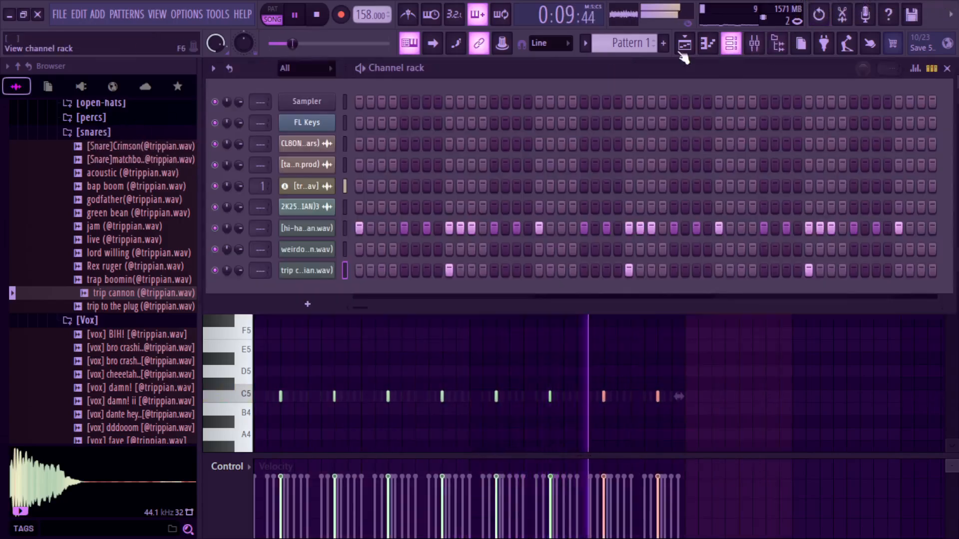
pyautogui.click(68, 322)
pyautogui.click(68, 322)
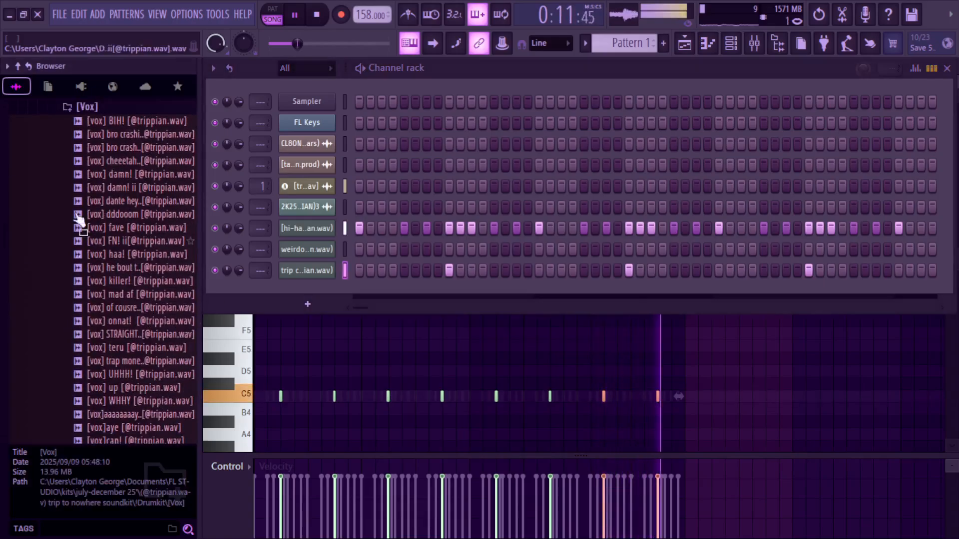
pyautogui.click(84, 189)
pyautogui.click(88, 202)
pyautogui.click(92, 216)
pyautogui.click(96, 229)
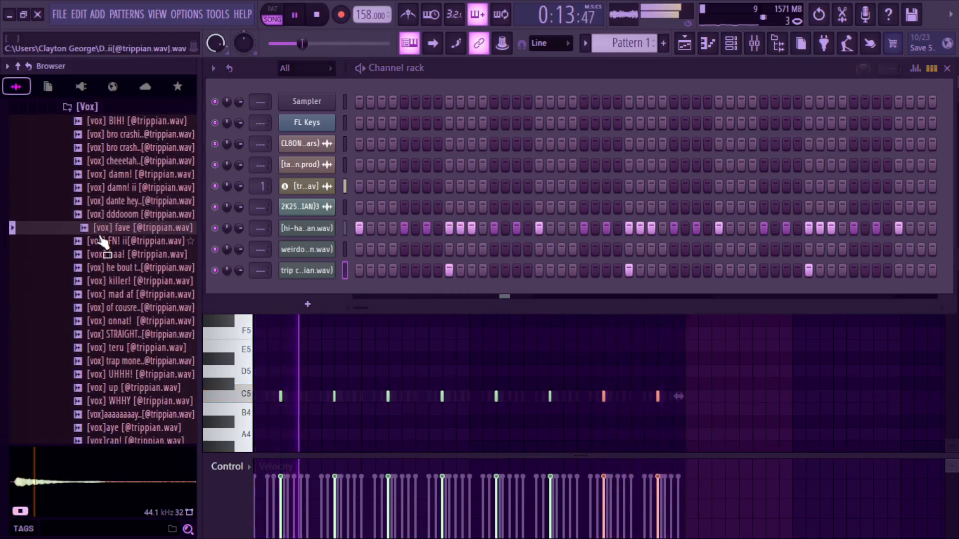
pyautogui.click(103, 258)
pyautogui.click(102, 272)
pyautogui.click(105, 285)
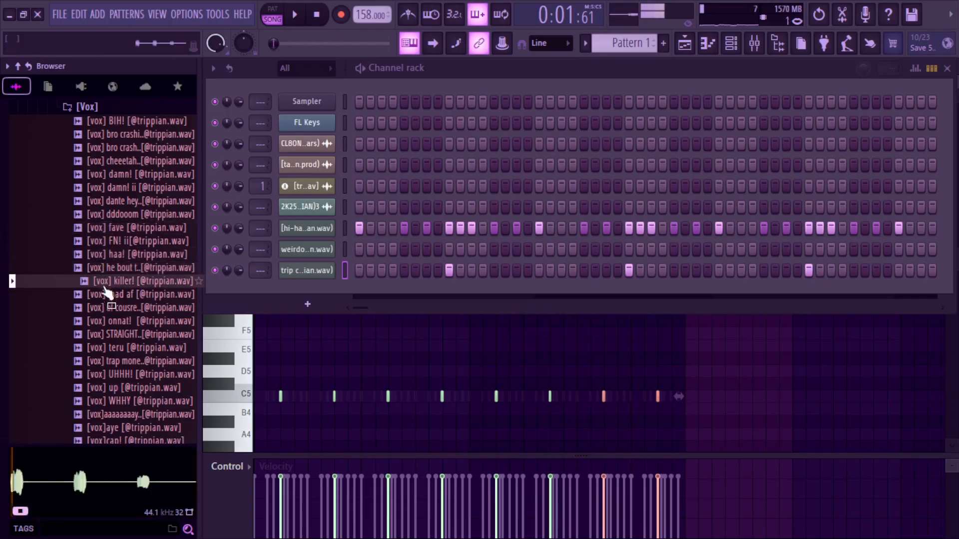
pyautogui.click(100, 311)
pyautogui.click(104, 287)
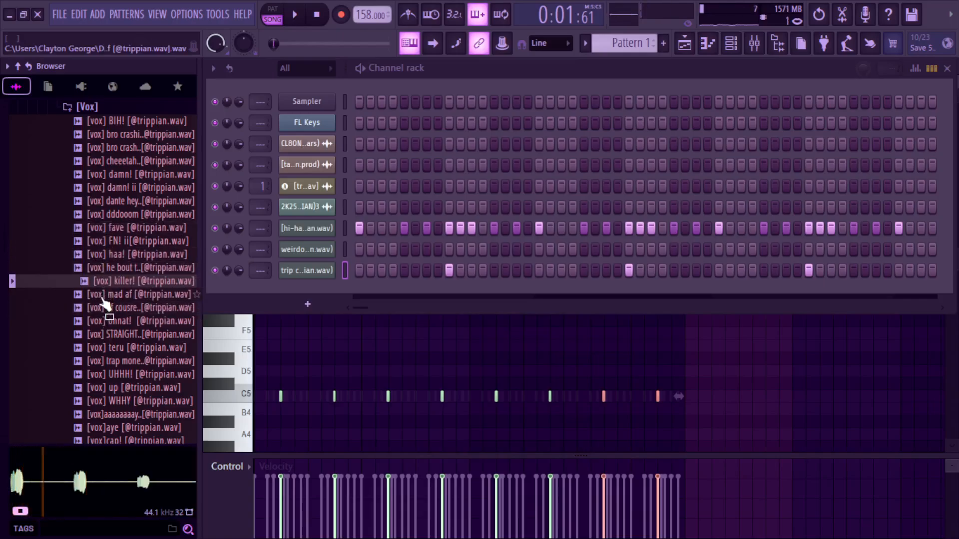
pyautogui.click(102, 298)
pyautogui.click(103, 309)
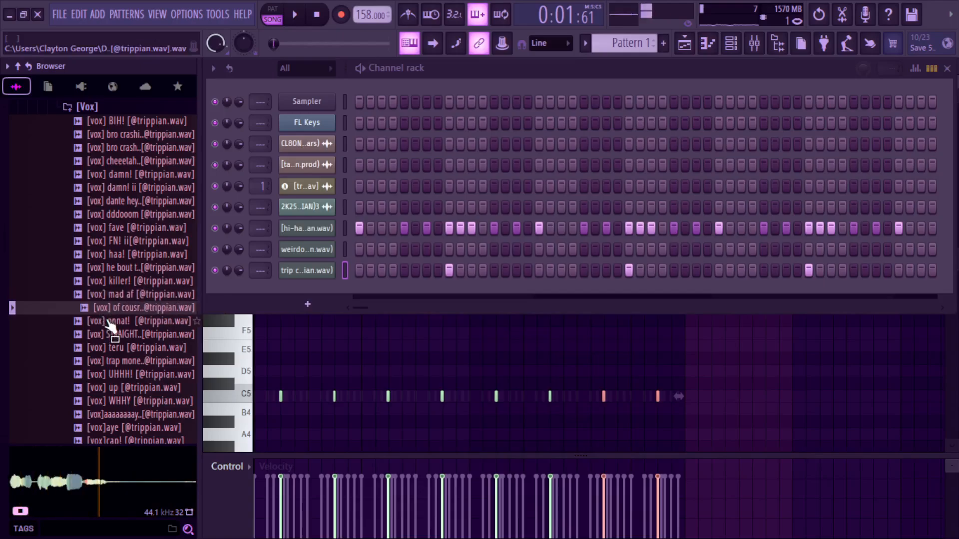
pyautogui.click(107, 322)
pyautogui.click(112, 334)
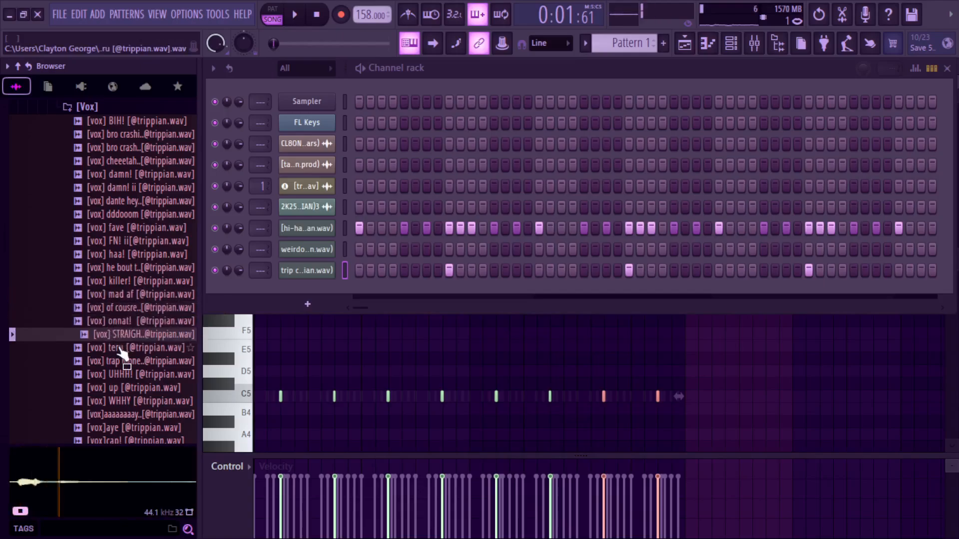
pyautogui.click(118, 349)
pyautogui.click(120, 335)
pyautogui.click(119, 362)
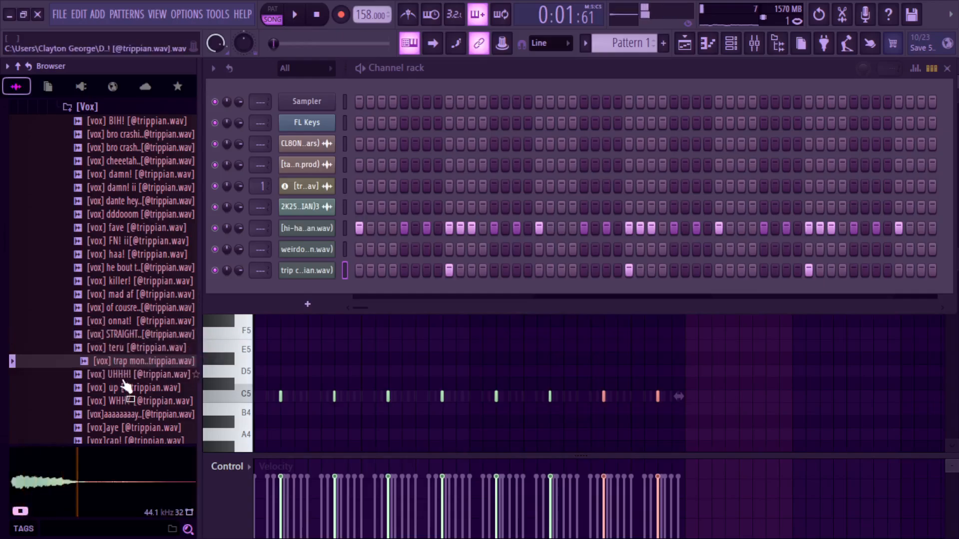
pyautogui.click(122, 375)
pyautogui.click(125, 388)
pyautogui.click(126, 402)
pyautogui.click(128, 416)
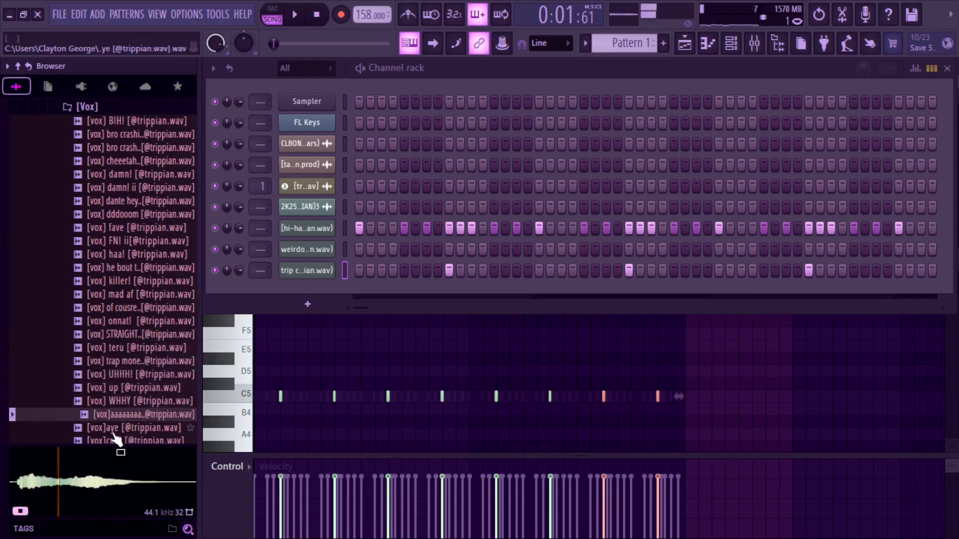
pyautogui.click(97, 437)
# Step: Search the browser for "chant" samples and audition [DH] Chant (1) through (3)
pyautogui.moveTo(1, 258); pyautogui.dragTo(2, 240)
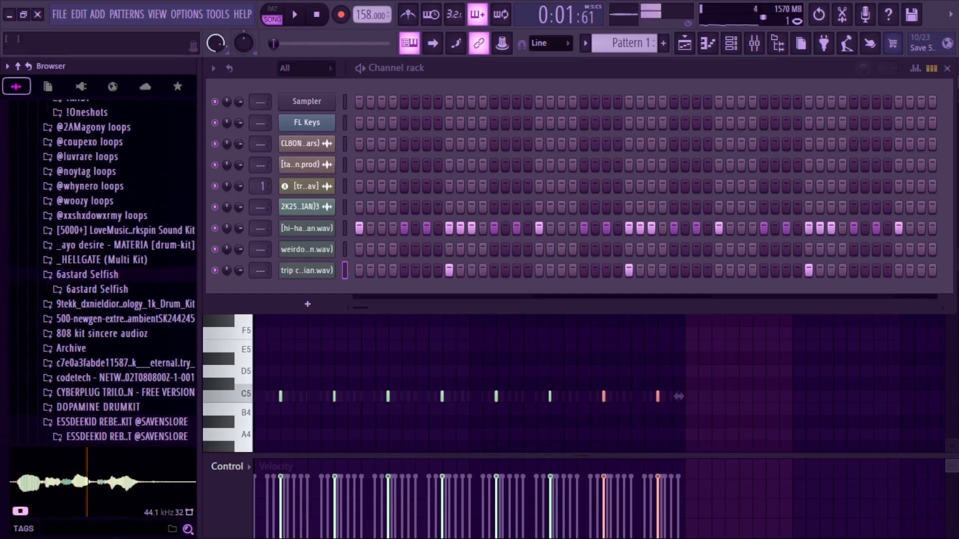
pyautogui.write('chant')
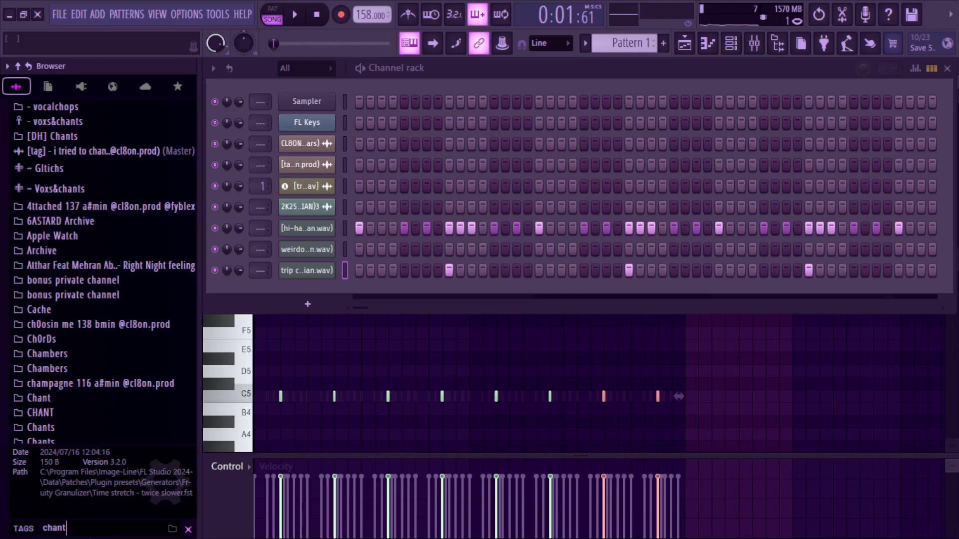
pyautogui.click(62, 229)
pyautogui.click(62, 242)
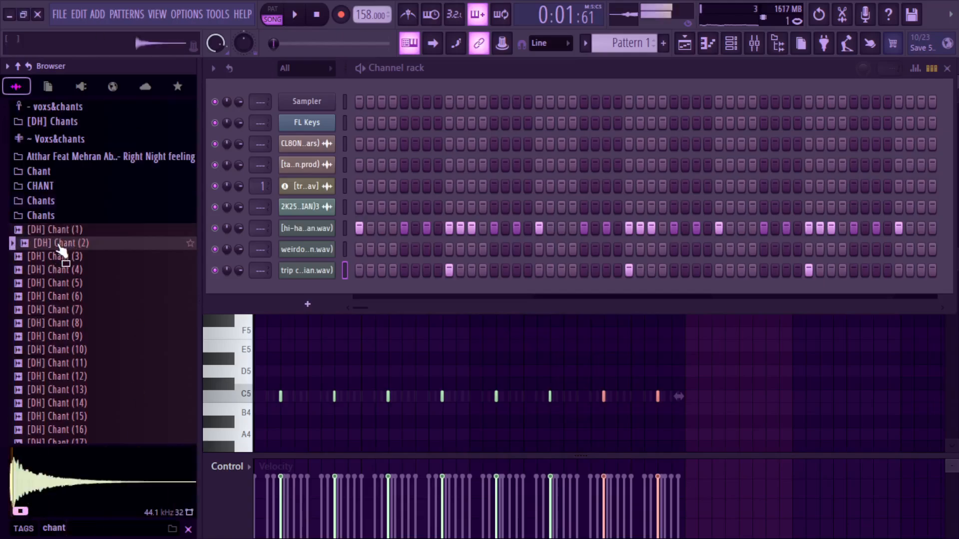
pyautogui.click(59, 256)
# Step: Expand the voxs&chants folder, audition chant1 and load it into a new channel
pyautogui.click(59, 108)
pyautogui.click(58, 122)
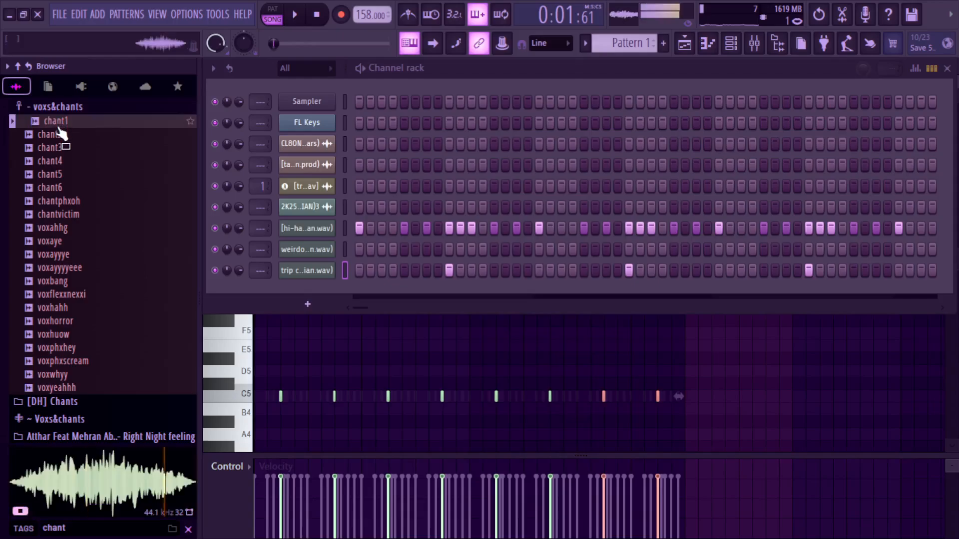
pyautogui.rightClick(58, 120)
pyautogui.click(74, 139)
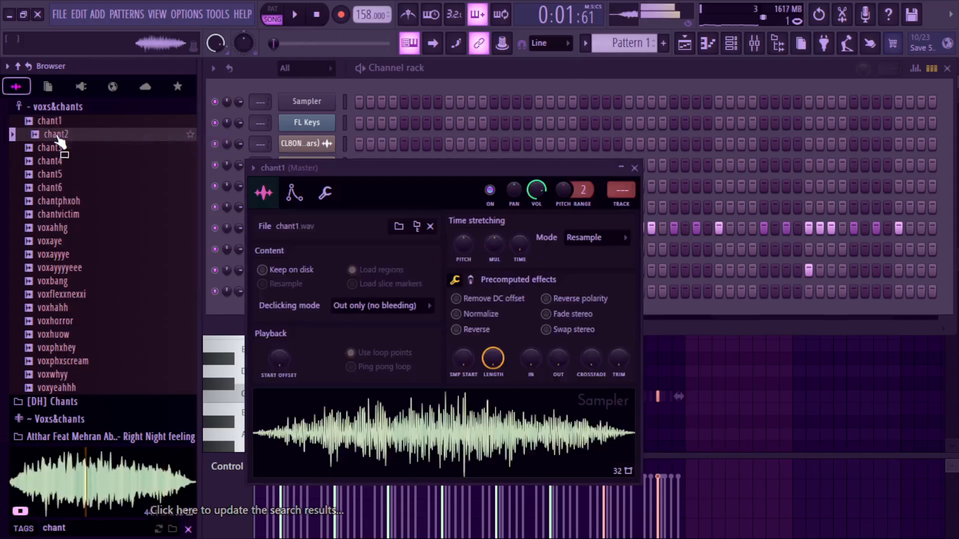
# Step: Compare chant2 with chant1 in the new channel, keep chant1 and place its hits on beats 2 and 4 of bar 2
pyautogui.moveTo(329, 395); pyautogui.dragTo(390, 394)
pyautogui.click(670, 306)
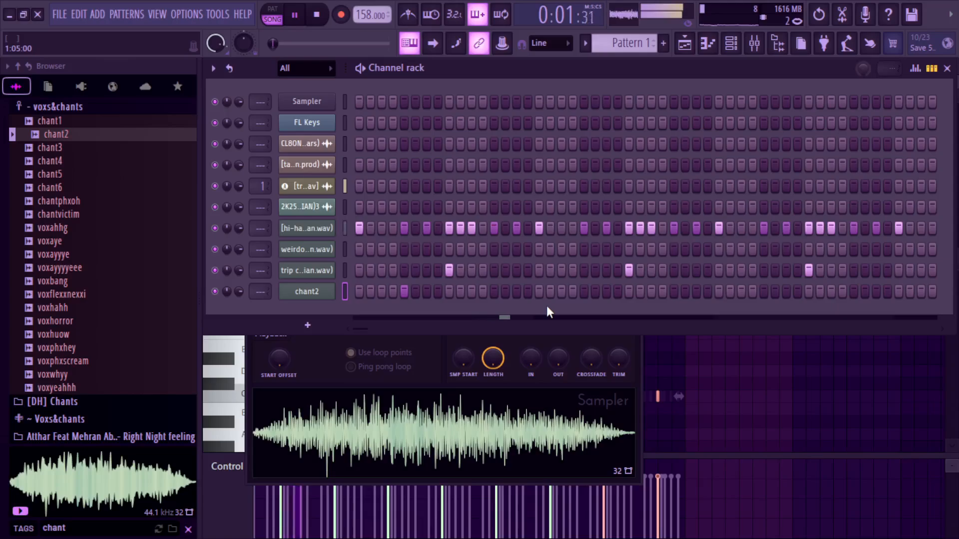
pyautogui.click(47, 122)
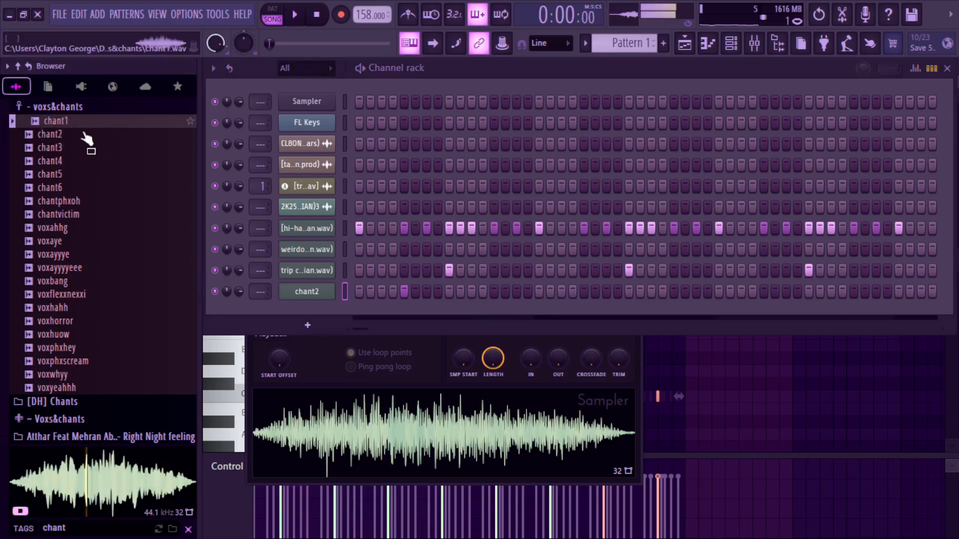
pyautogui.moveTo(309, 289); pyautogui.dragTo(310, 291)
pyautogui.press('space')
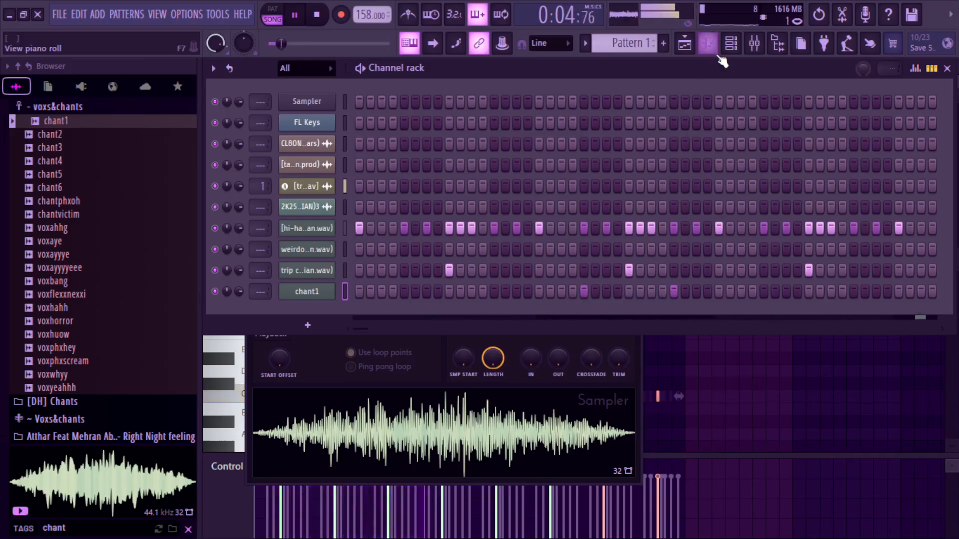
# Step: Show the chant1 piano roll and duplicate the four-bar chant pattern into bars 5 to 8
pyautogui.click(719, 58)
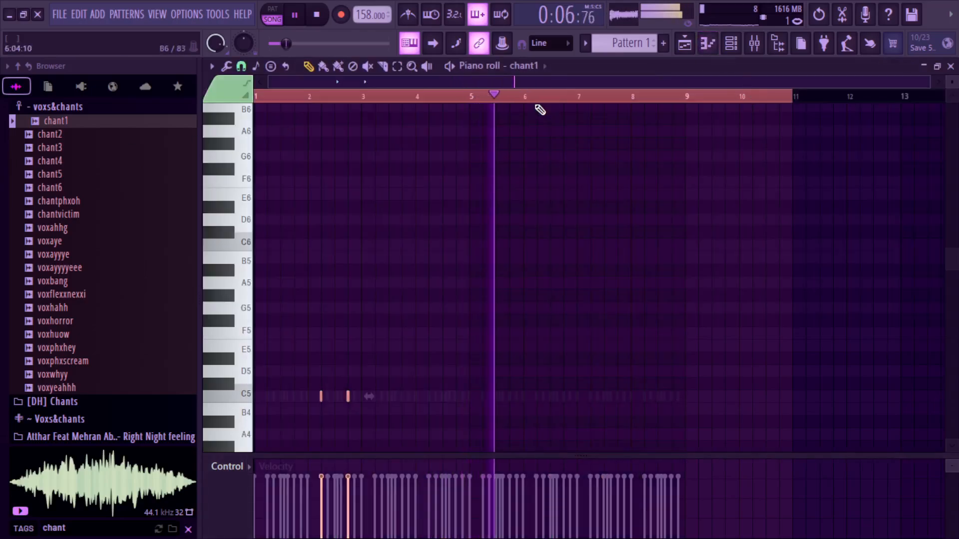
pyautogui.moveTo(788, 100); pyautogui.dragTo(475, 188)
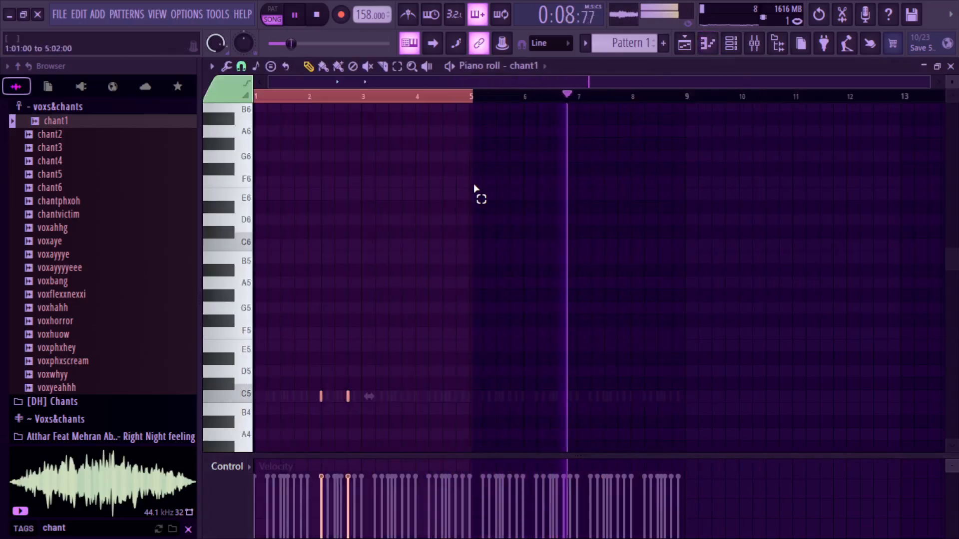
pyautogui.hotkey('ctrl', 'b')
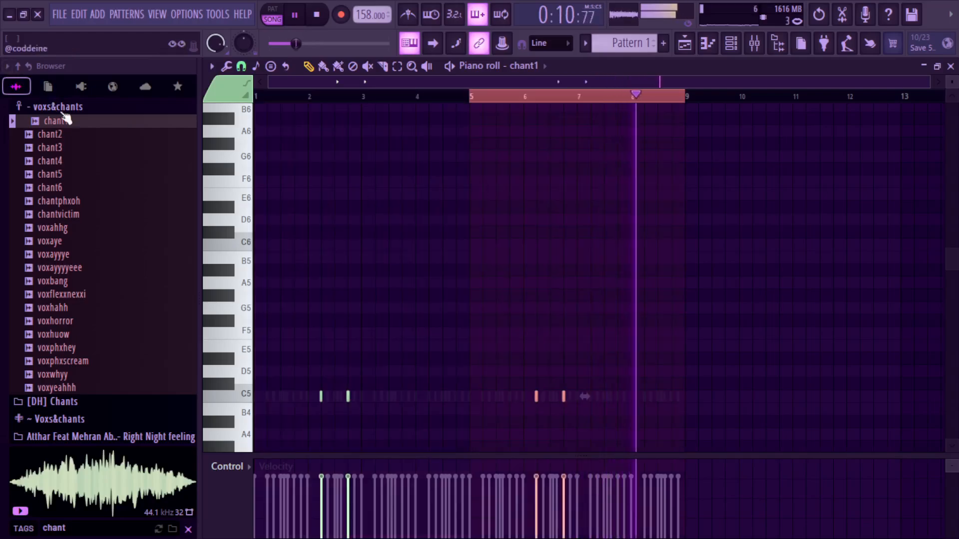
# Step: Search the browser for "essdee", expand the ESSDEEKID REBEL DECONSTRUCTED KIT and audition the 808 in its LV SANDALS folder
pyautogui.click(61, 110)
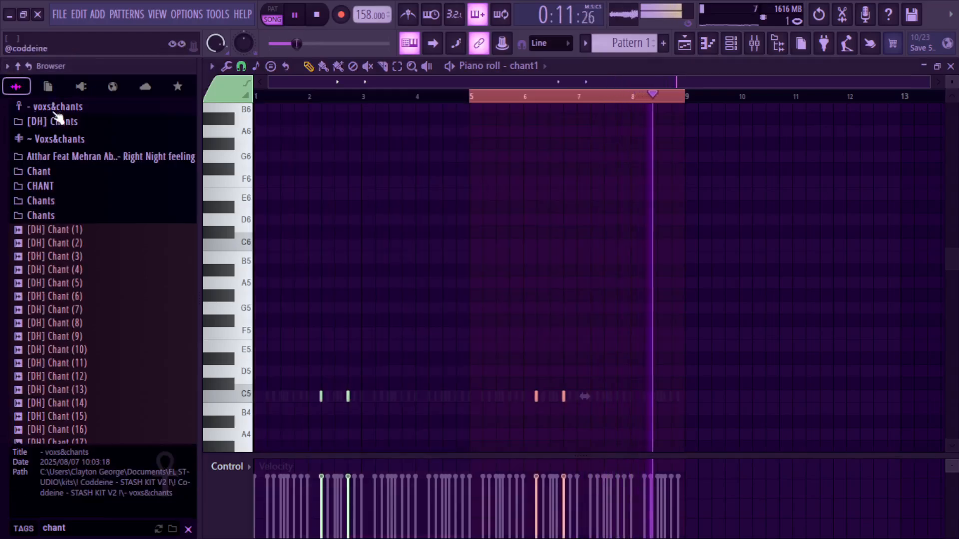
pyautogui.click(17, 90)
pyautogui.click(70, 107)
pyautogui.click(134, 533)
pyautogui.write('esdee')
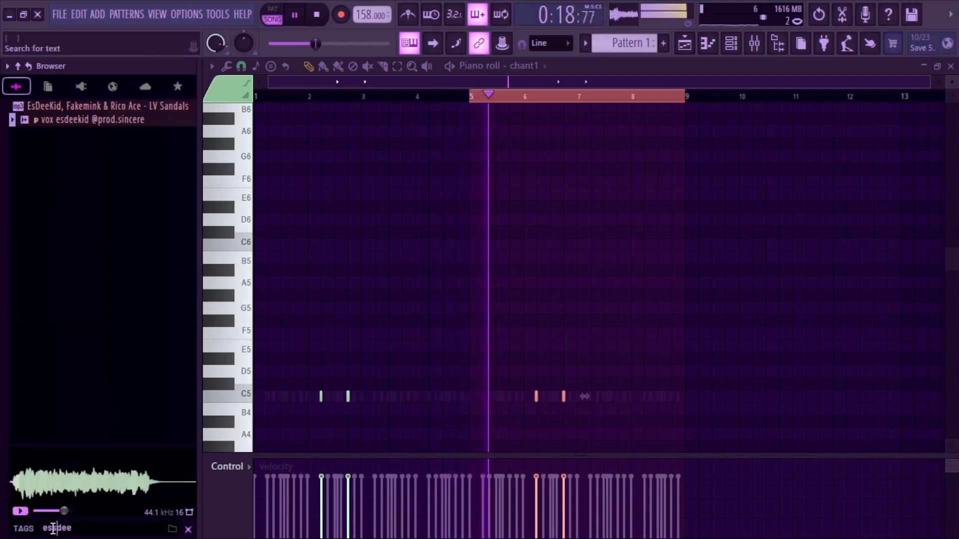
pyautogui.click(32, 234)
pyautogui.click(75, 122)
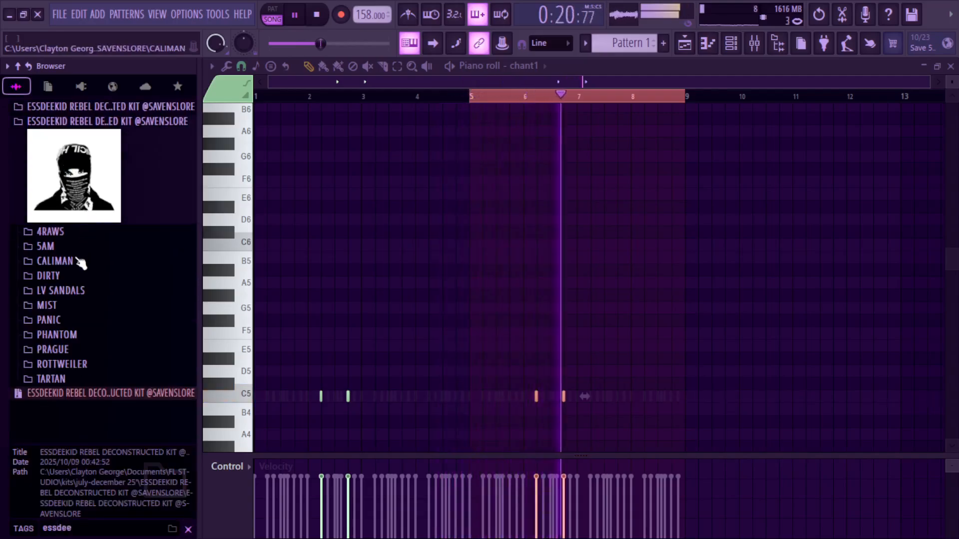
pyautogui.click(85, 288)
pyautogui.moveTo(91, 320); pyautogui.dragTo(100, 324)
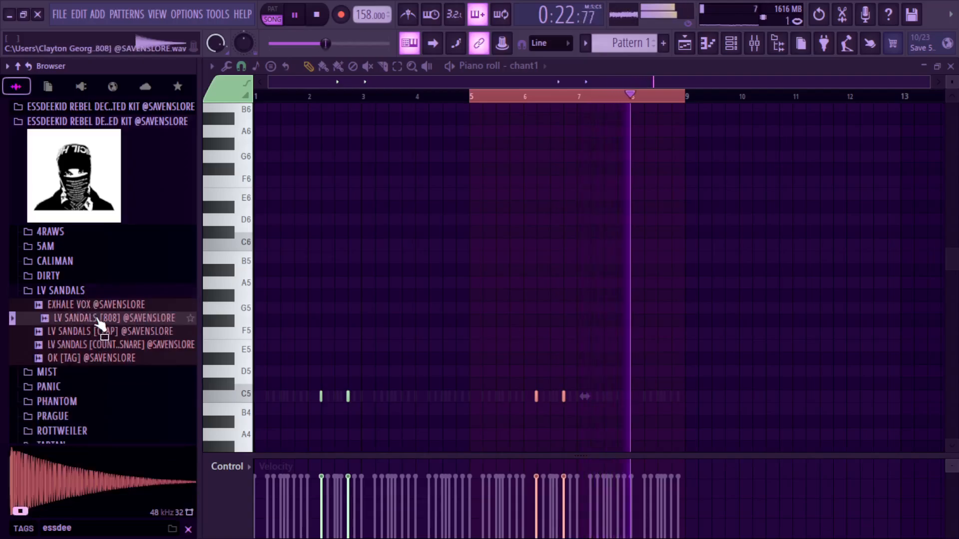
pyautogui.click(95, 291)
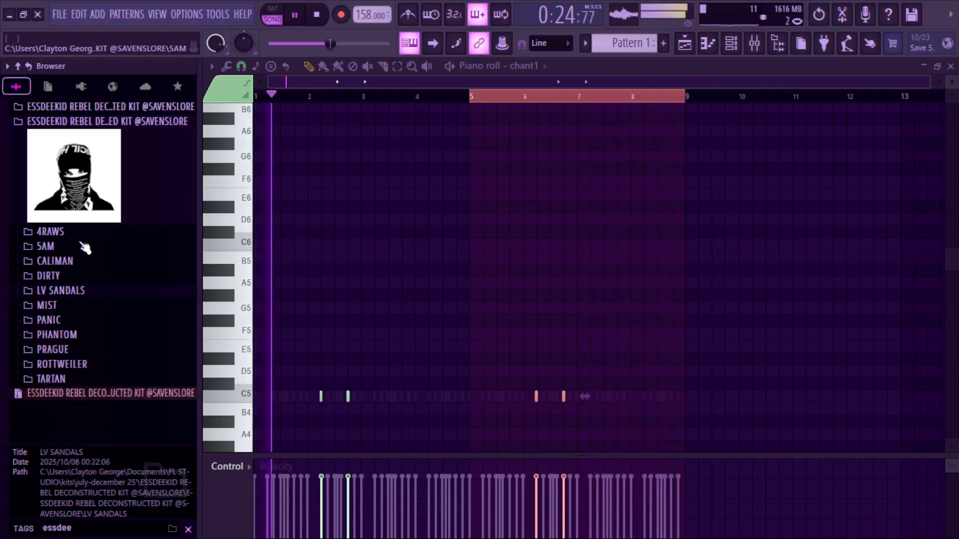
# Step: Browse the kit's 4RAWS and 5AM folders, load 5AM [808] into a new channel and show the channel rack
pyautogui.click(50, 232)
pyautogui.click(85, 245)
pyautogui.click(87, 233)
pyautogui.click(87, 247)
pyautogui.click(87, 250)
pyautogui.click(87, 251)
pyautogui.click(86, 261)
pyautogui.rightClick(85, 259)
pyautogui.click(106, 242)
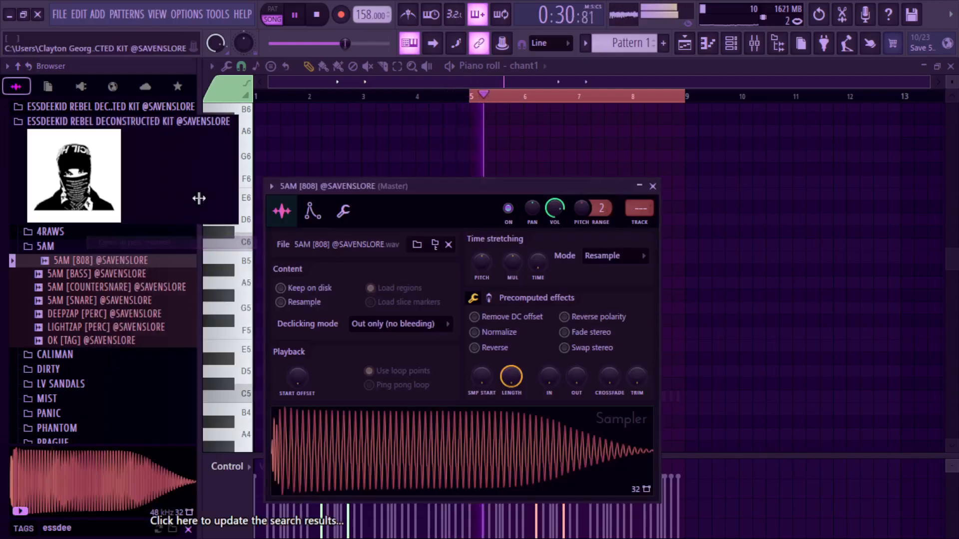
pyautogui.click(707, 43)
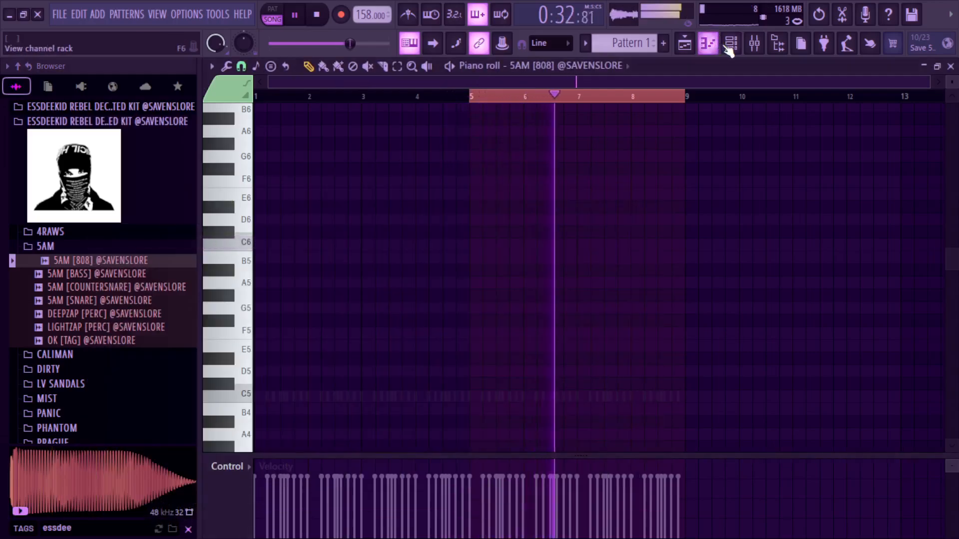
pyautogui.click(730, 44)
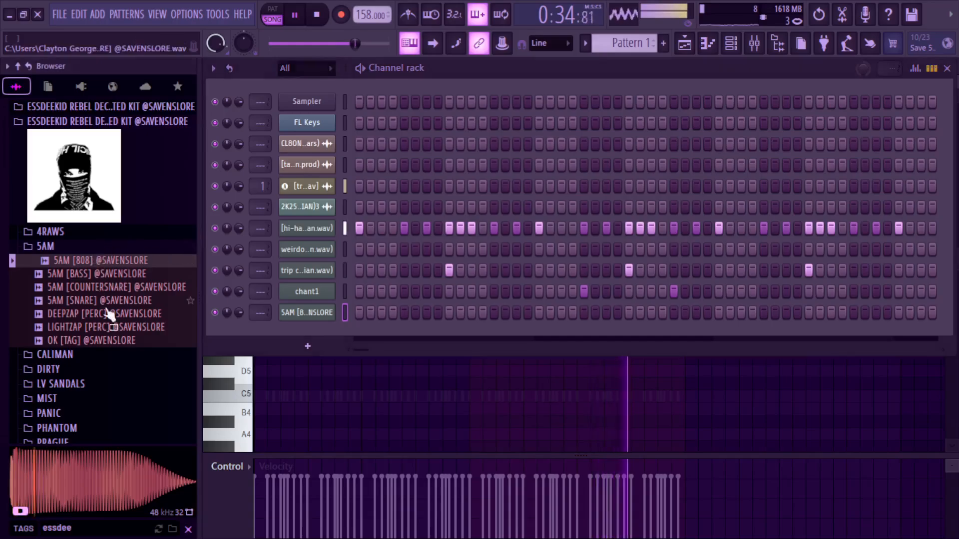
# Step: Search the browser for "spinz", load !!!spinz 808 into a new channel and show its piano roll
pyautogui.click(76, 247)
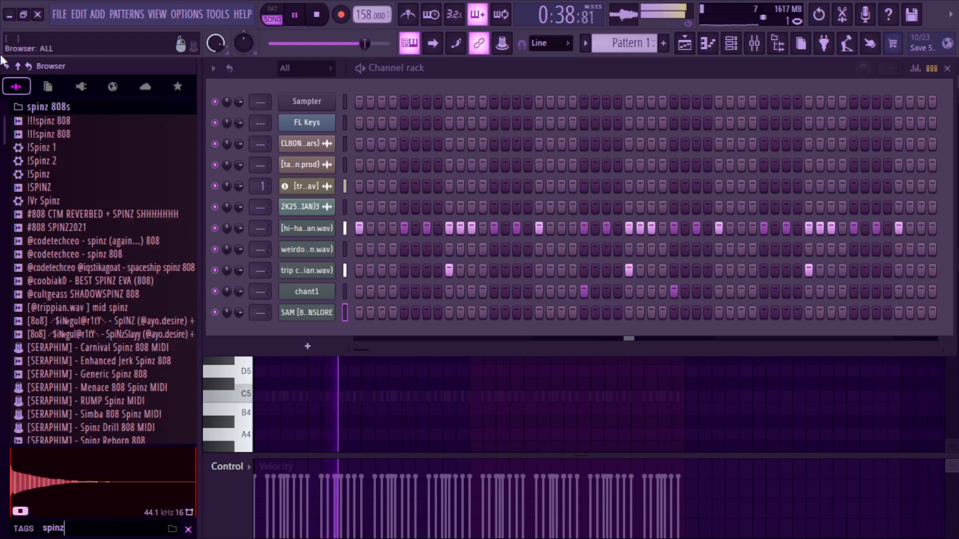
pyautogui.rightClick(73, 125)
pyautogui.click(115, 133)
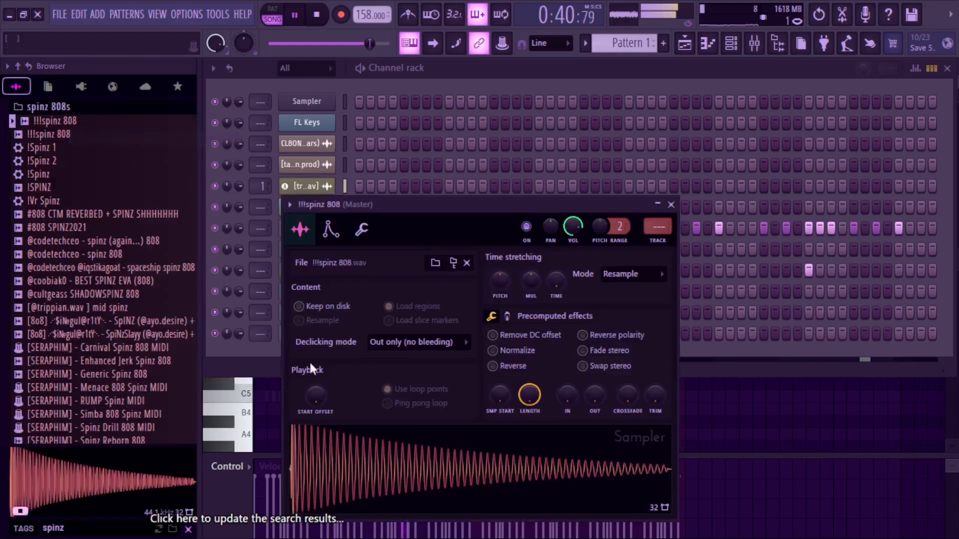
pyautogui.click(306, 115)
pyautogui.rightClick(320, 247)
pyautogui.click(355, 247)
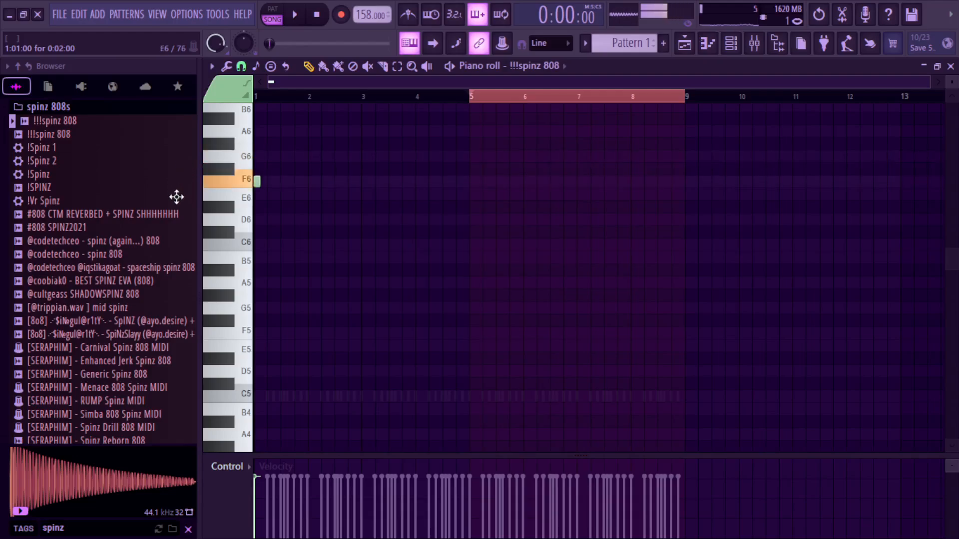
# Step: Place the 808 notes: G6 starting bar 1, F#6 on beat 4 of bar 1 and beats 1 and 4 of bar 3, E6 on beat 2 of bar 4
pyautogui.press('space')
pyautogui.press('space')
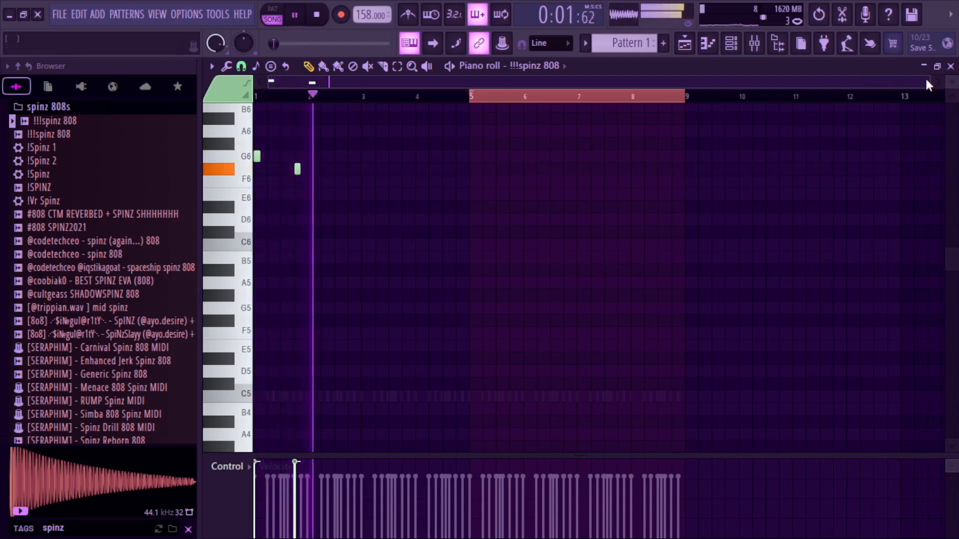
pyautogui.moveTo(926, 82); pyautogui.dragTo(773, 83)
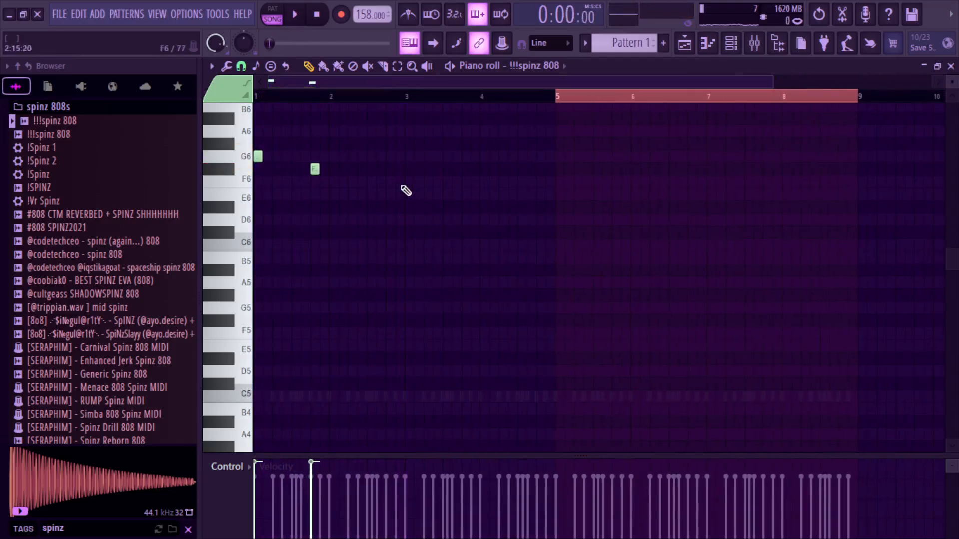
pyautogui.press('space')
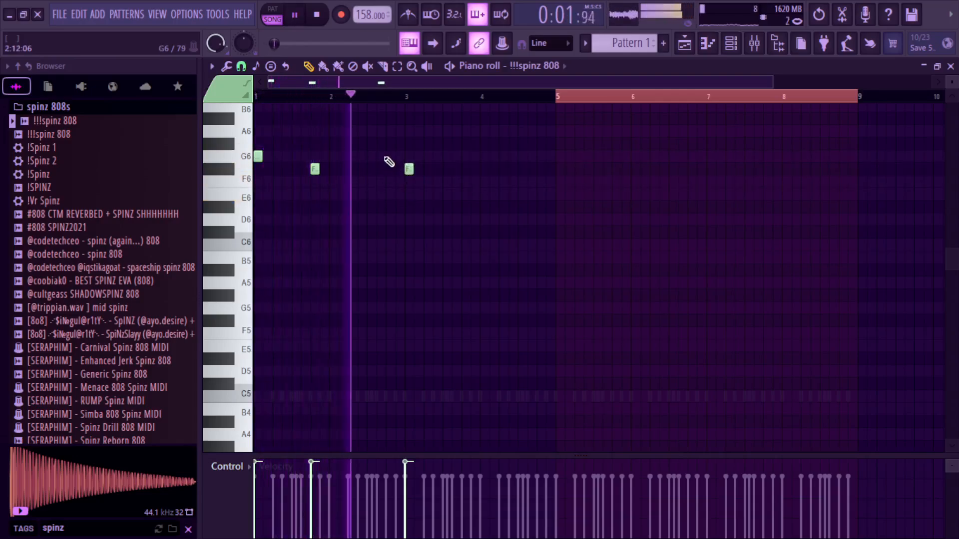
pyautogui.click(466, 169)
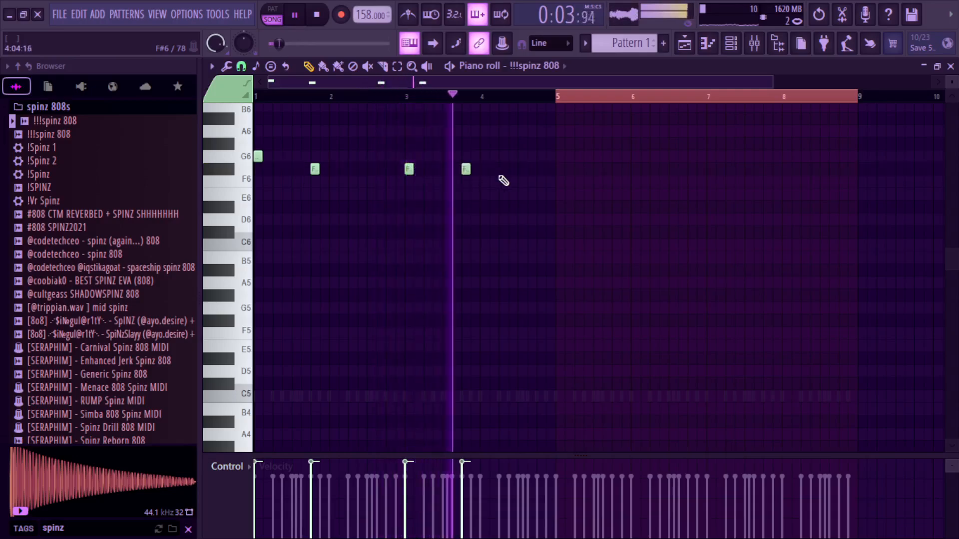
pyautogui.click(503, 194)
pyautogui.press('space')
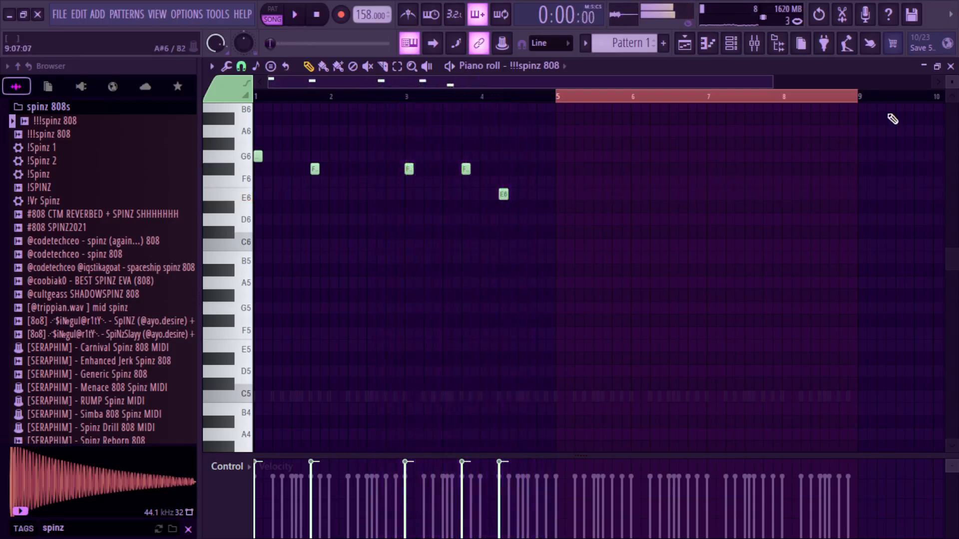
# Step: Duplicate the four-bar 808 line into bars 5 to 8 and transpose all its notes up two octaves
pyautogui.hotkey('ctrl', 'a')
pyautogui.hotkey('ctrl', 'b')
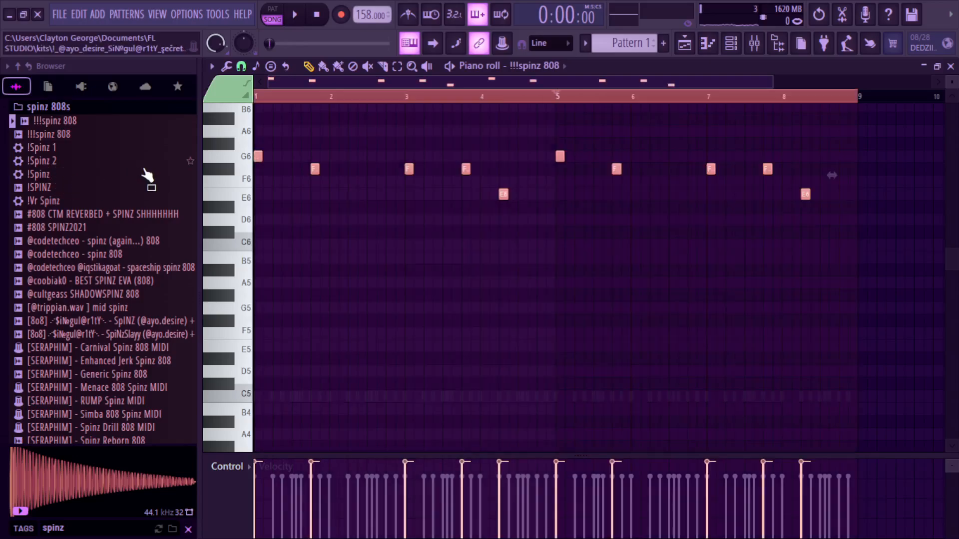
pyautogui.hotkey('ctrl', 'Up')
pyautogui.hotkey('ctrl', 'Up')
pyautogui.press('space')
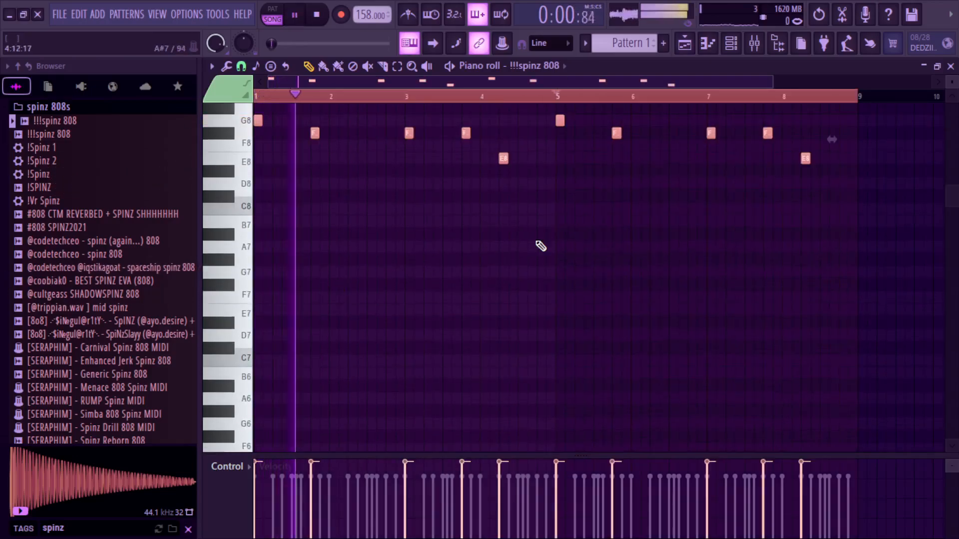
# Step: Remove the stray F#7 note from bar 7 and add a second E8 note at step 11 of bars 4 and 8
pyautogui.click(714, 283)
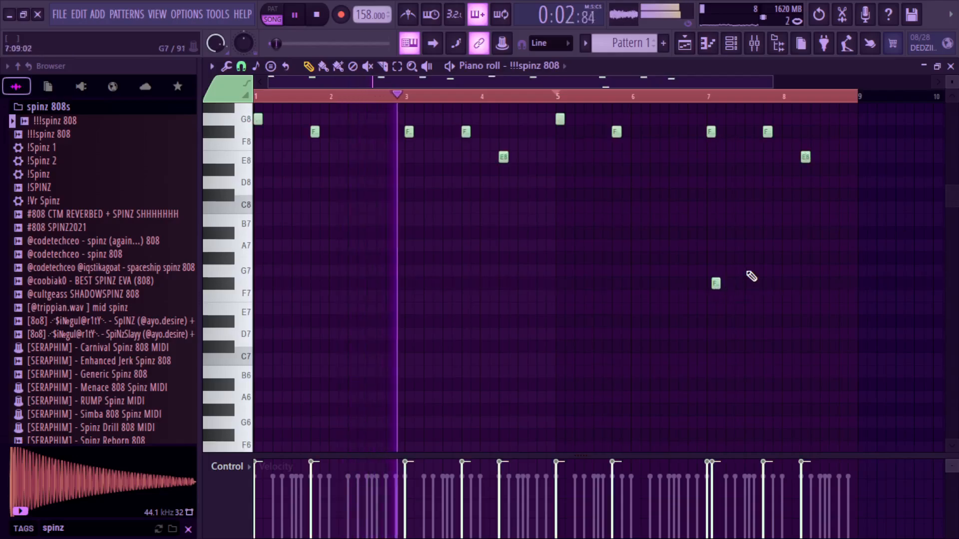
pyautogui.rightClick(715, 283)
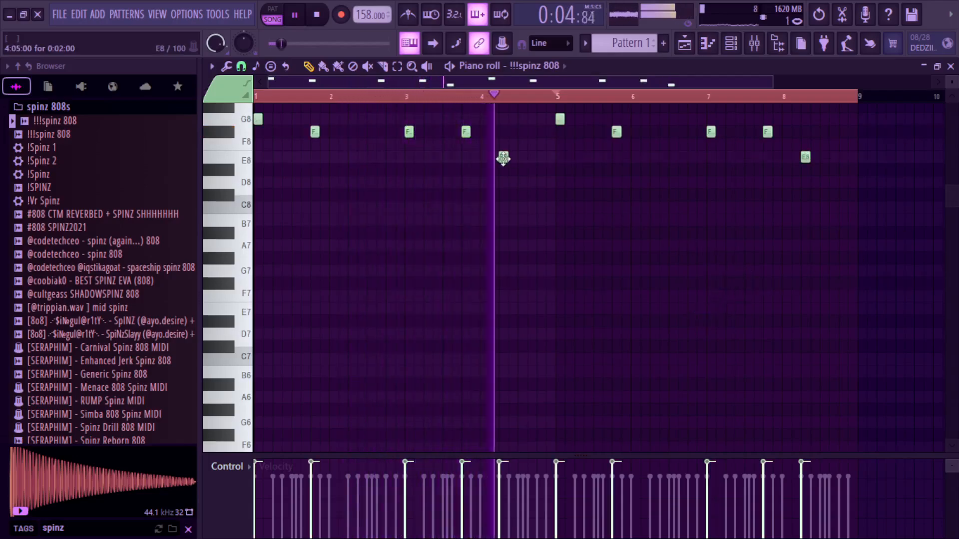
pyautogui.click(530, 159)
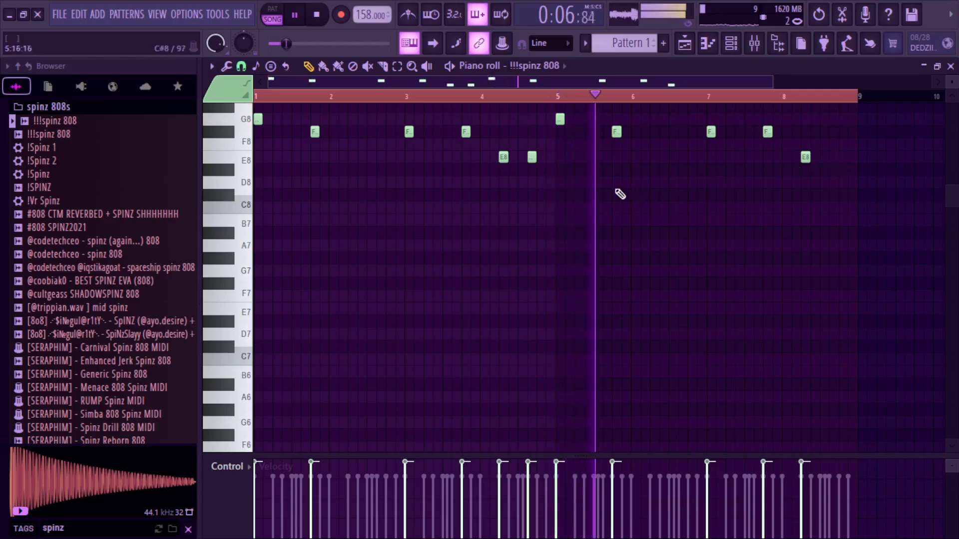
pyautogui.hotkey('ctrl', 'z')
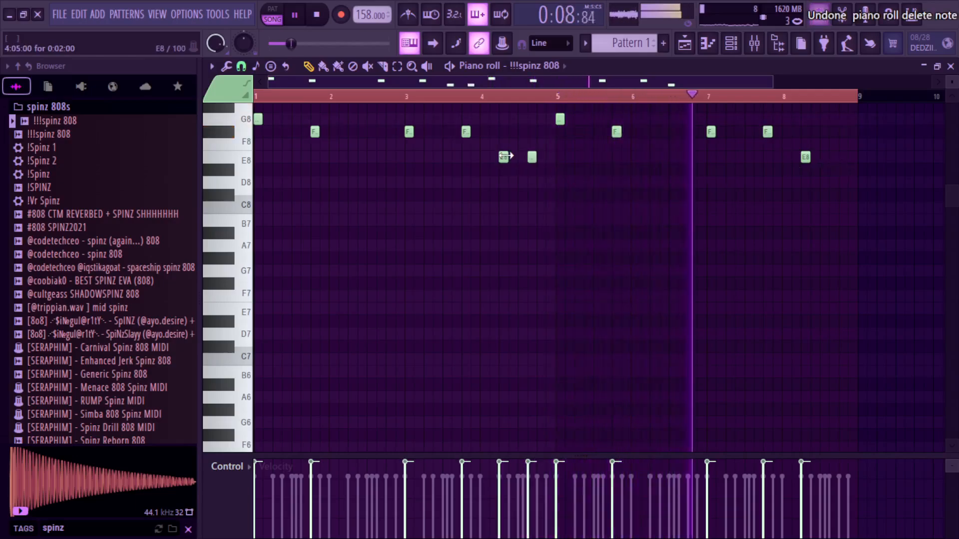
pyautogui.click(833, 157)
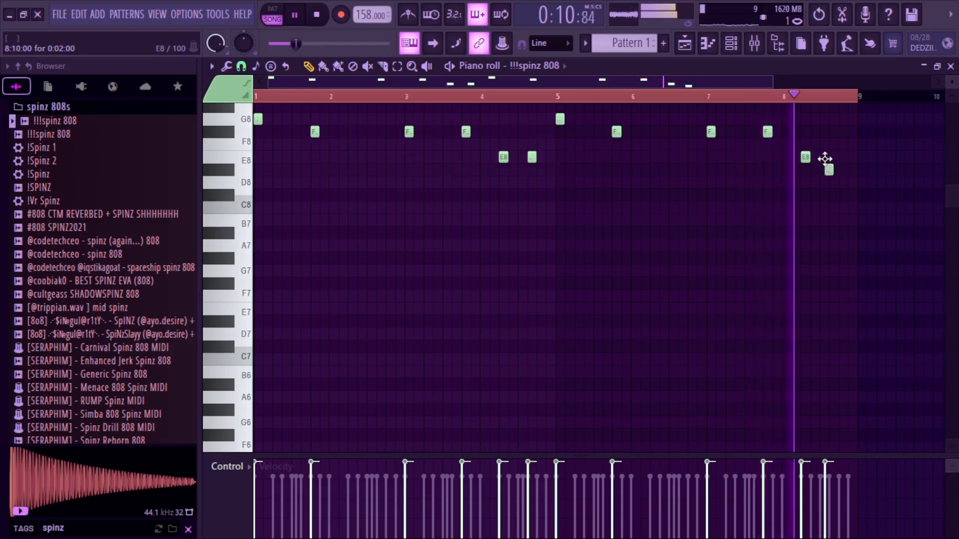
# Step: Transpose the whole 808 line down three octaves
pyautogui.hotkey('ctrl', 'Down')
pyautogui.hotkey('ctrl', 'Down')
pyautogui.hotkey('ctrl', 'Down')
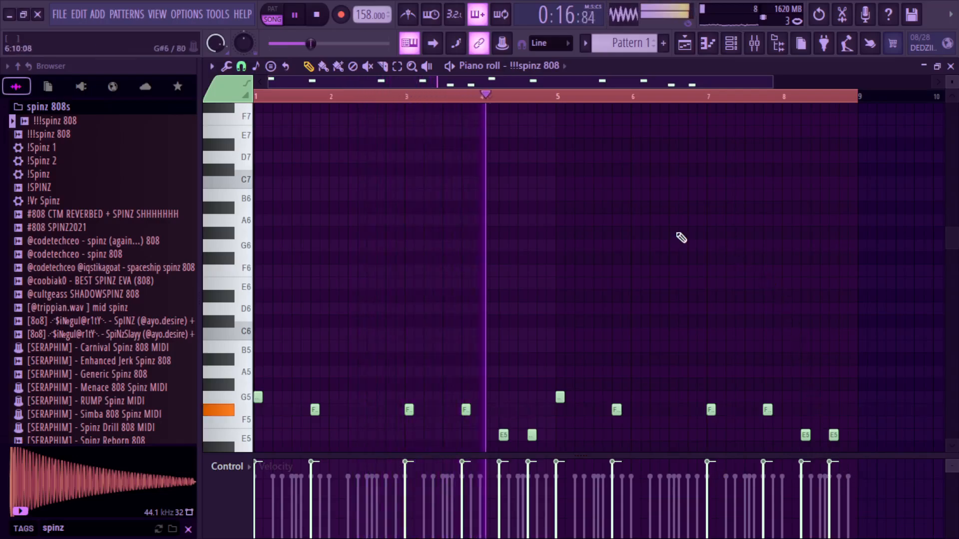
# Step: Route the !!!spinz 808 channel to mixer track 2 and raise that track's volume to about 115% (3.5 dB)
pyautogui.click(732, 43)
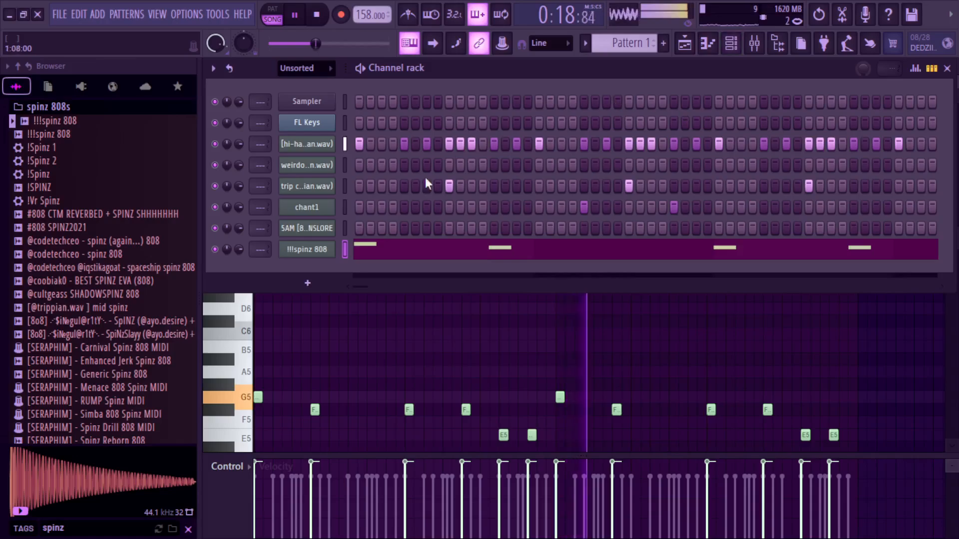
pyautogui.click(489, 252)
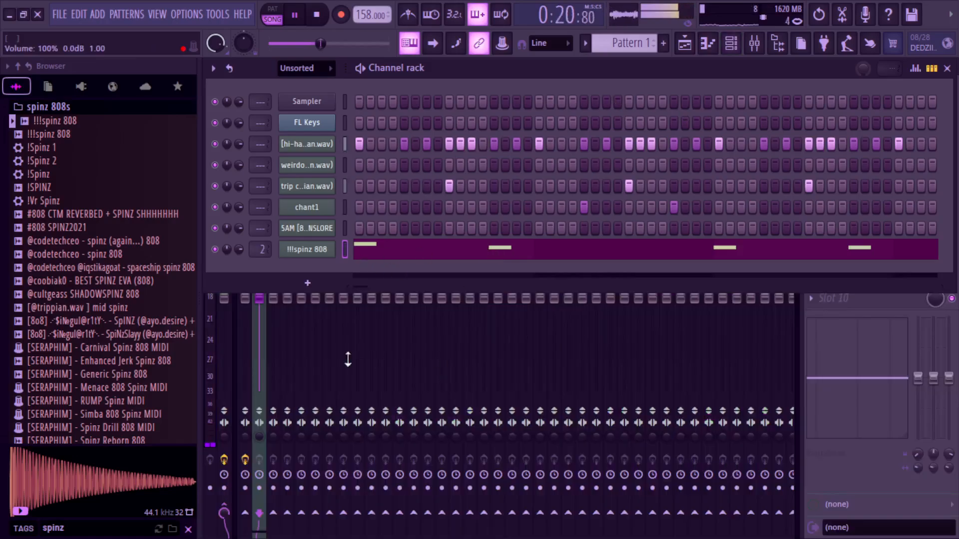
pyautogui.moveTo(265, 290); pyautogui.dragTo(265, 280)
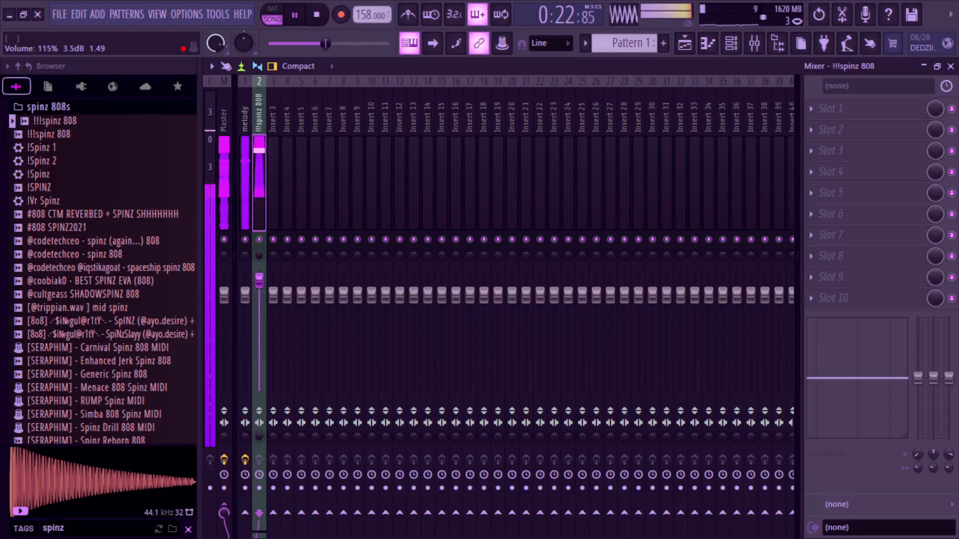
# Step: Transpose the whole 808 line down three semitones and open the melody clip's channel settings to check its pitch shift
pyautogui.click(708, 45)
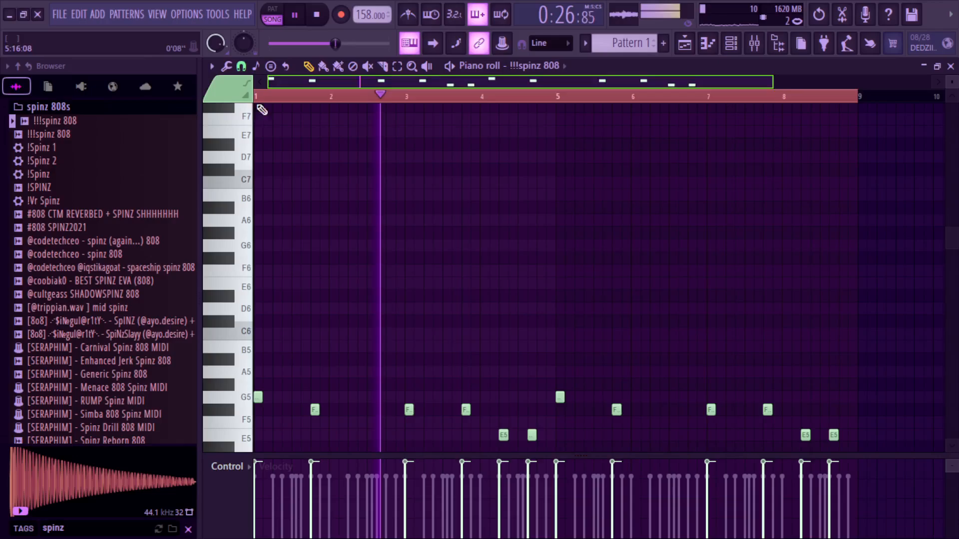
pyautogui.scroll(-5, 251, 115)
pyautogui.press('space')
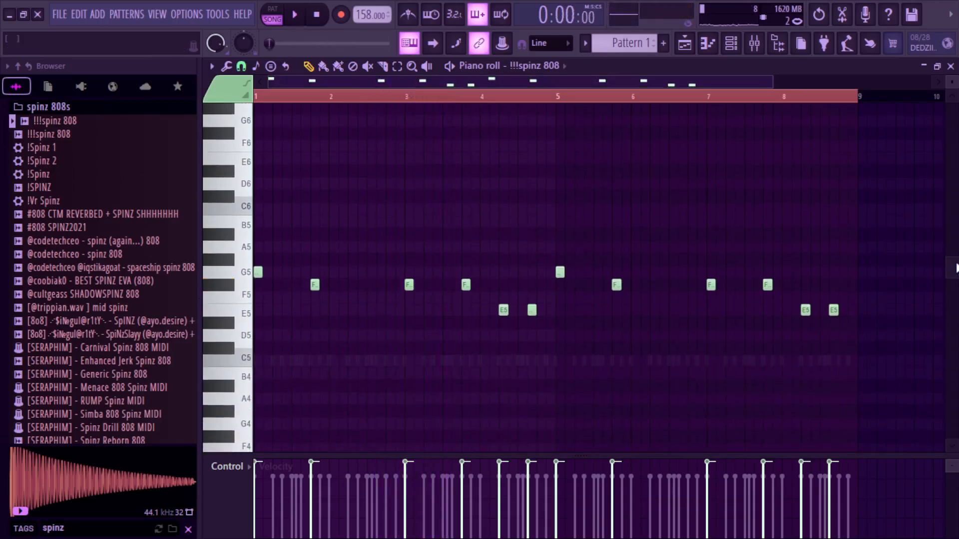
pyautogui.press('Down')
pyautogui.press('Down')
pyautogui.press('Down')
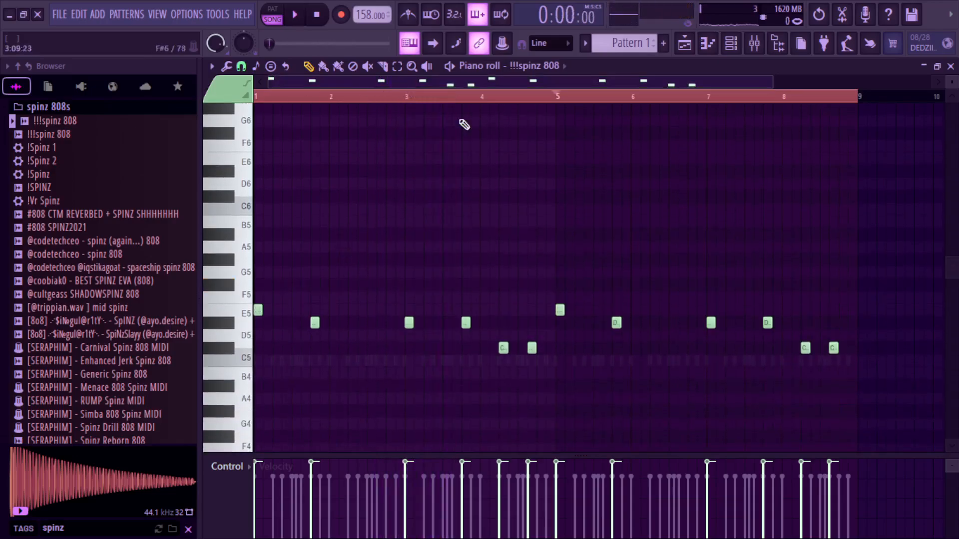
pyautogui.click(698, 42)
pyautogui.doubleClick(509, 141)
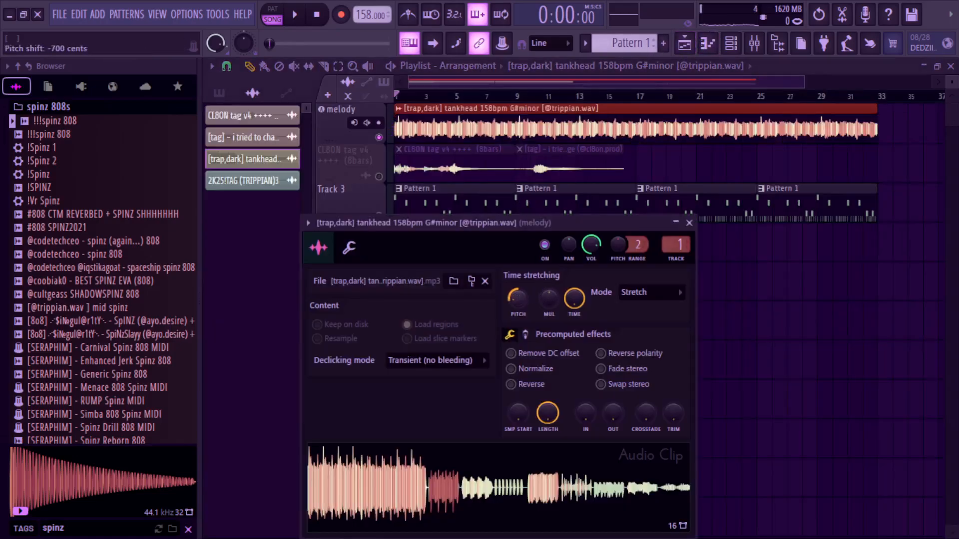
# Step: Add a D#5 note to the !!!spinz 808 line at step 7 of bar 7
pyautogui.click(708, 42)
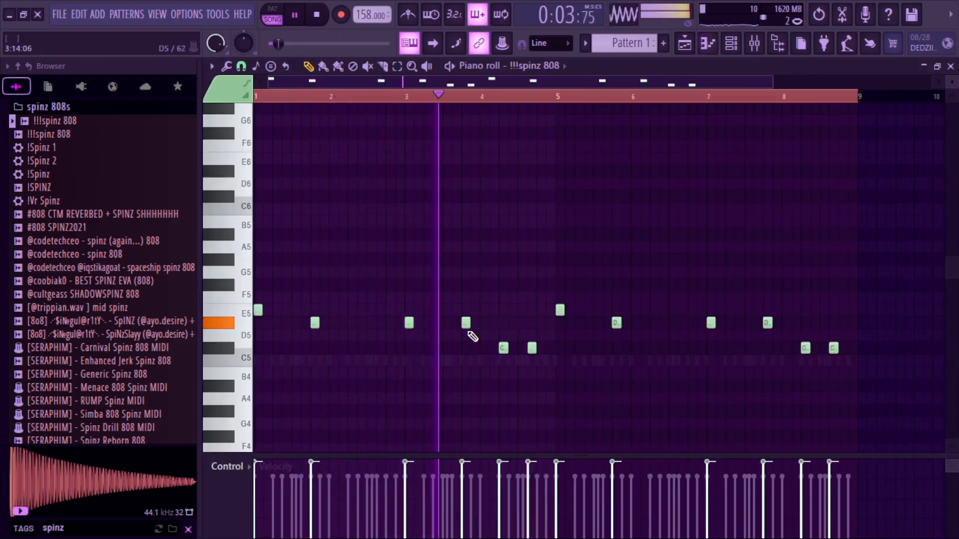
pyautogui.click(440, 323)
pyautogui.rightClick(442, 323)
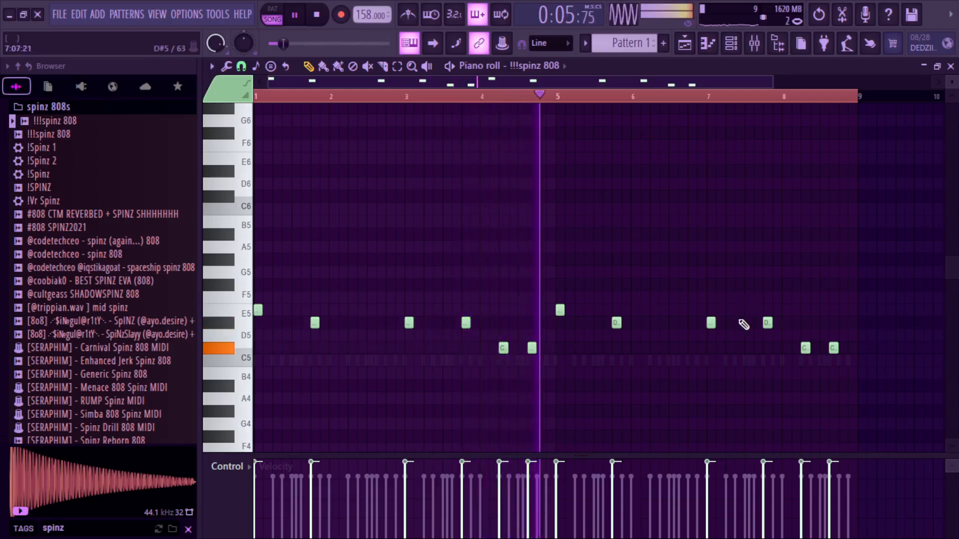
pyautogui.click(739, 323)
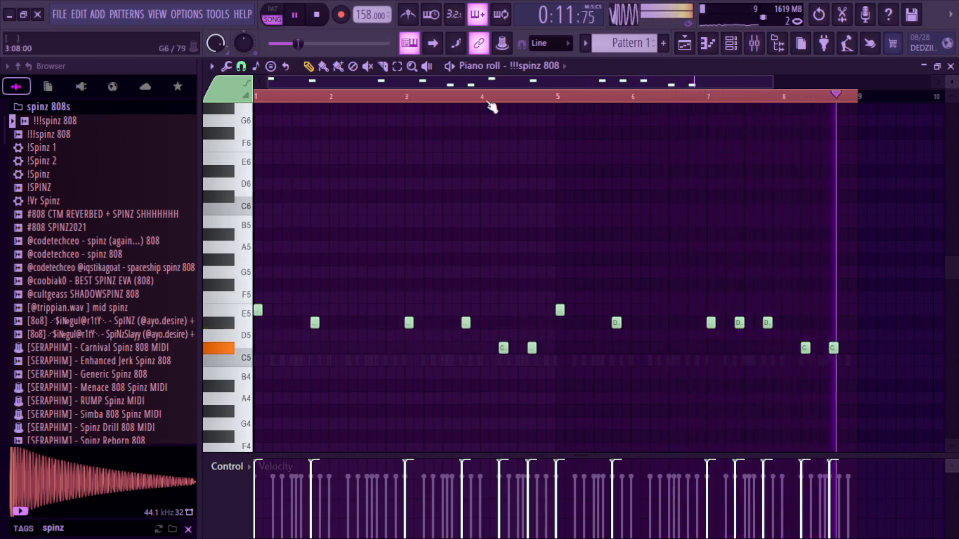
# Step: Show the unsorted channels and move the 5AM 808 channel below the !!!spinz 808 channel
pyautogui.press('F6')
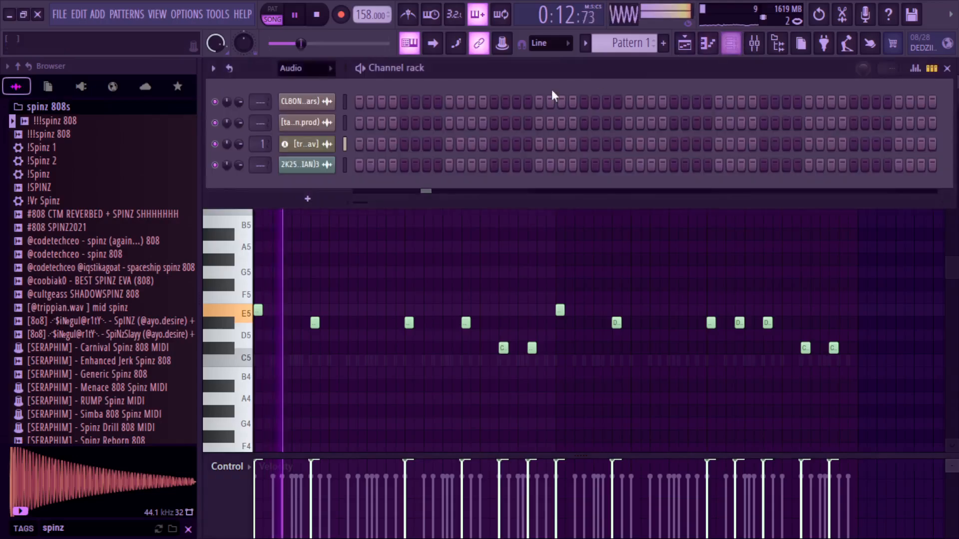
pyautogui.click(295, 69)
pyautogui.click(296, 115)
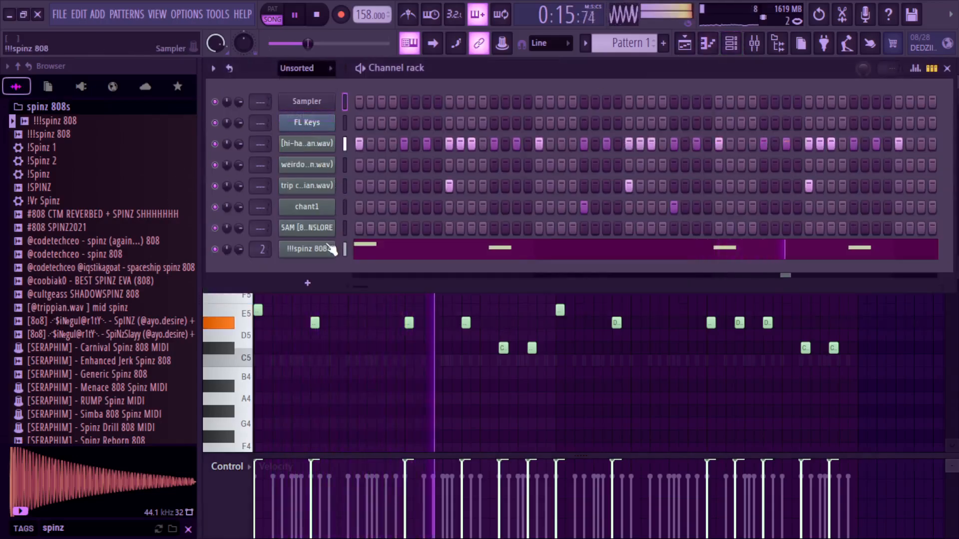
pyautogui.click(325, 228)
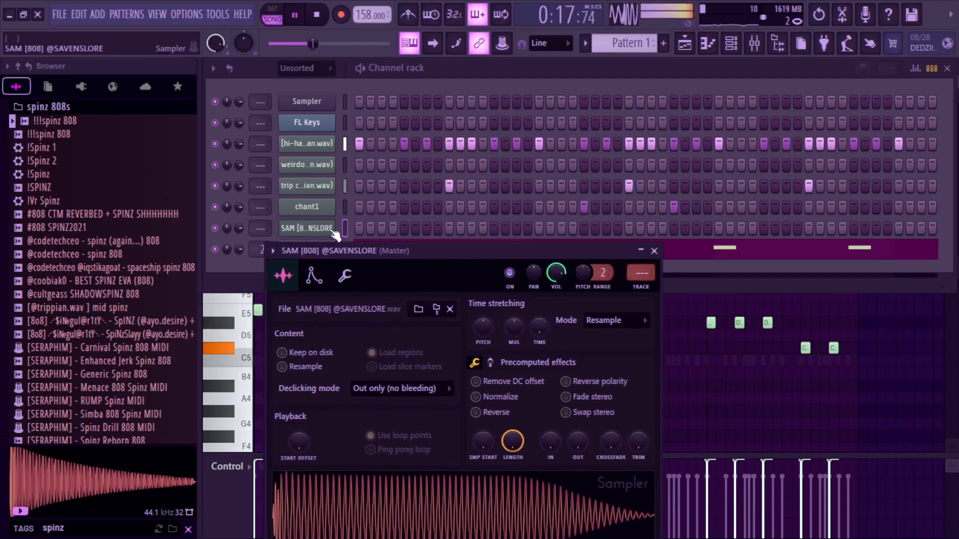
pyautogui.click(344, 231)
pyautogui.hotkey('alt', 'Down')
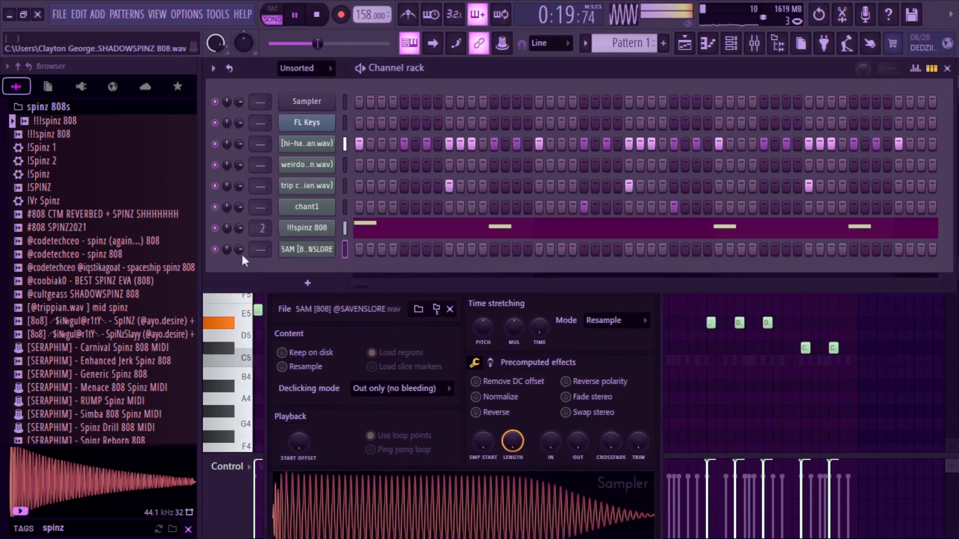
# Step: Set the 5AM 808 channel's cut group to 7, cut by group 7
pyautogui.click(312, 233)
pyautogui.click(361, 230)
pyautogui.moveTo(350, 205); pyautogui.dragTo(348, 300)
pyautogui.click(314, 250)
pyautogui.click(351, 271)
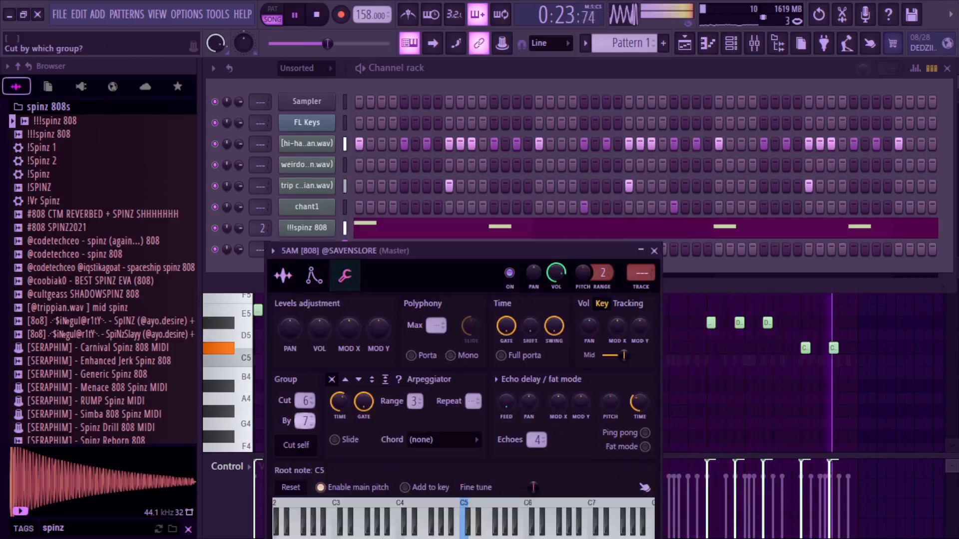
pyautogui.scroll(1, 305, 401)
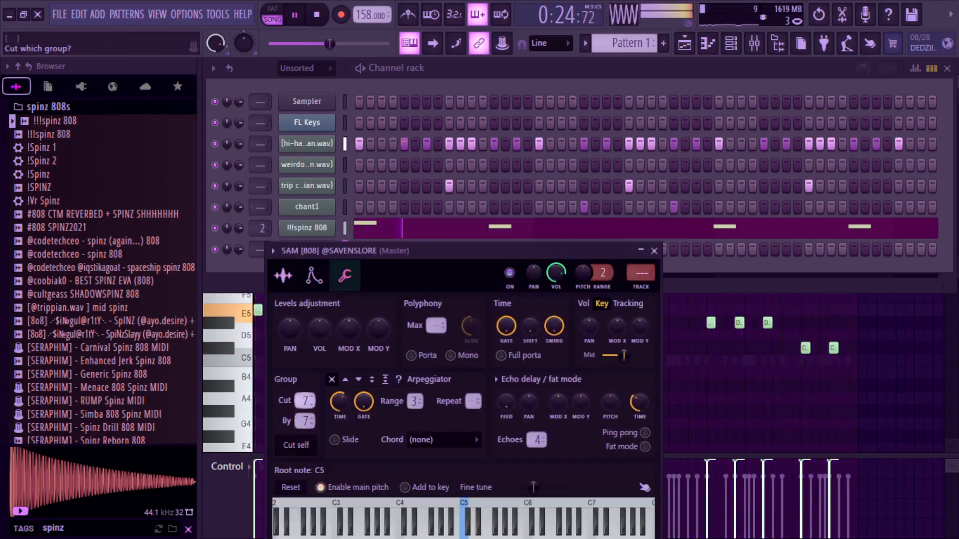
# Step: Place two D#5 notes for the 5AM 808 at steps 3 and 9 of bar 2
pyautogui.click(318, 237)
pyautogui.rightClick(317, 249)
pyautogui.click(360, 245)
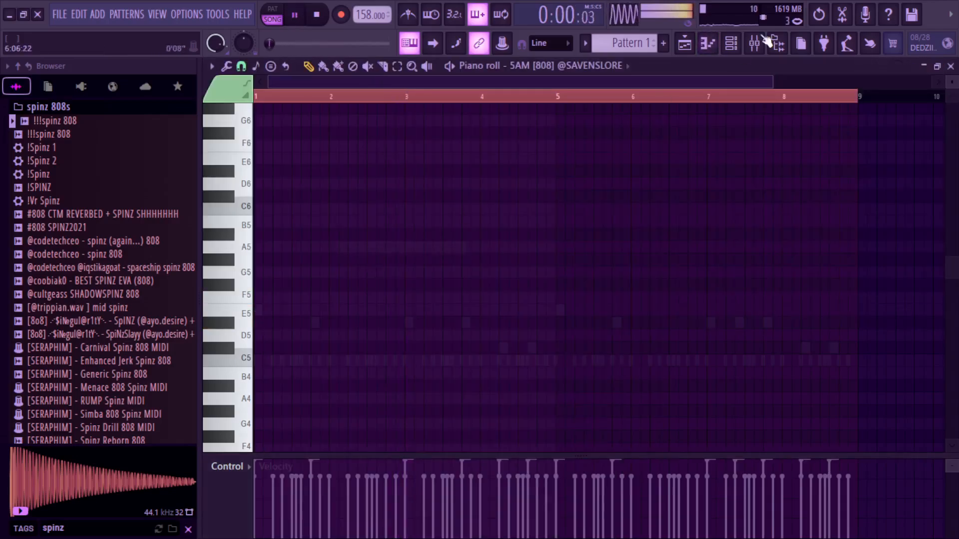
pyautogui.moveTo(772, 84); pyautogui.dragTo(556, 100)
pyautogui.press('space')
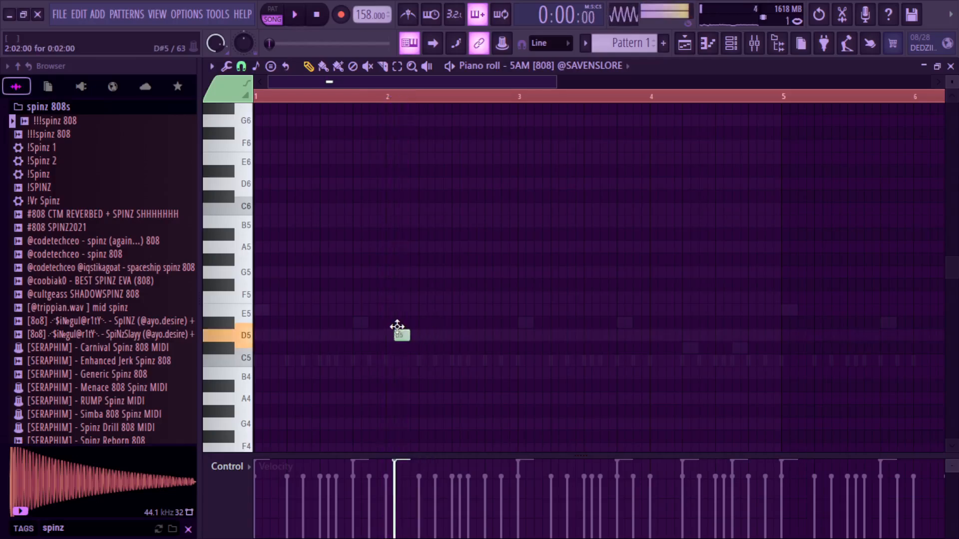
pyautogui.press('space')
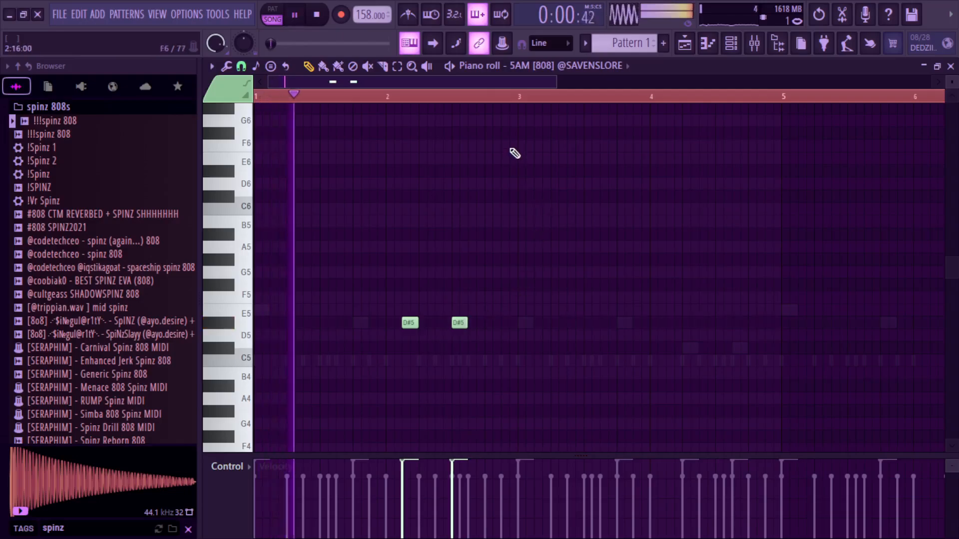
# Step: Route the 5AM 808 channel to mixer track 3 and raise that track's volume to about 119% (4.2 dB)
pyautogui.click(727, 43)
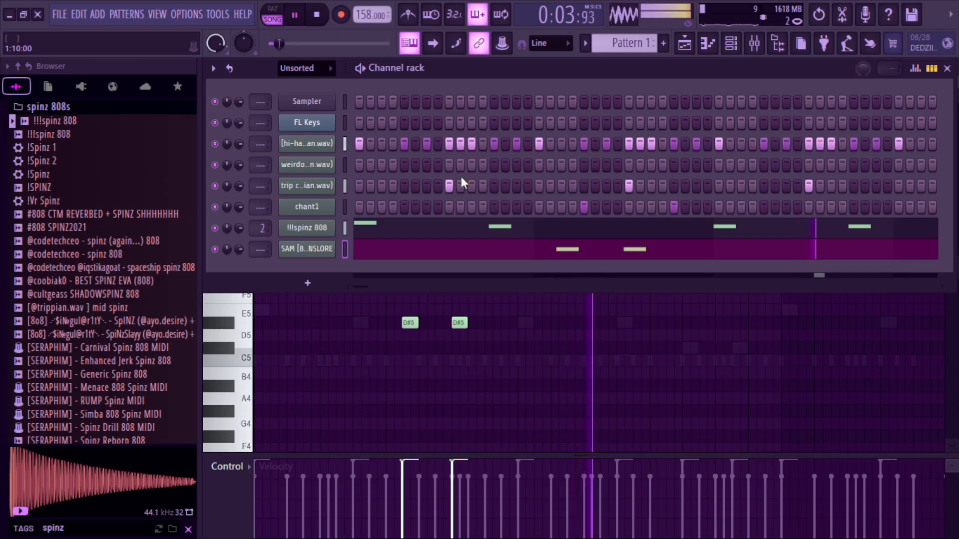
pyautogui.hotkey('ctrl', 'l')
pyautogui.click(755, 50)
pyautogui.press('space')
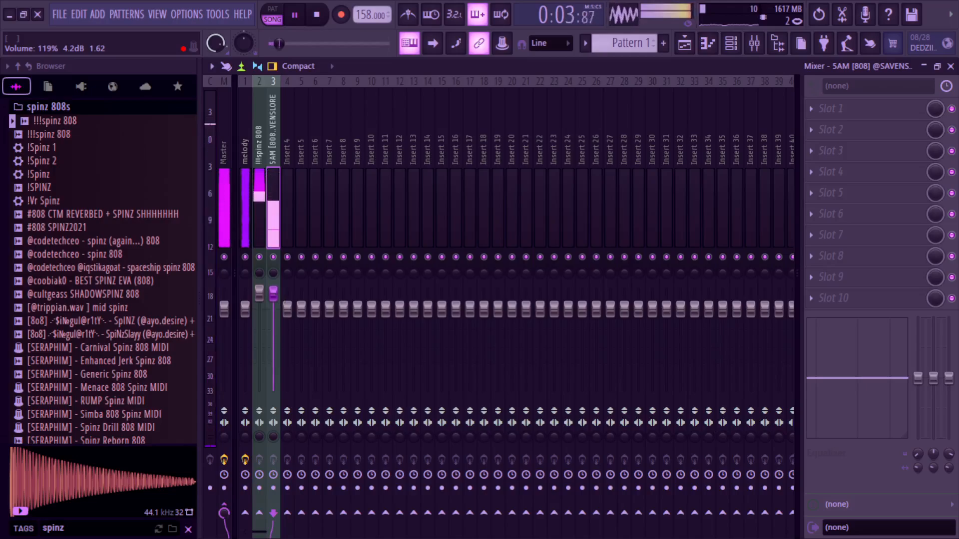
# Step: Duplicate the first four bars of the 5AM 808 notes into bars 5 to 8 and play the result
pyautogui.click(708, 47)
pyautogui.press('space')
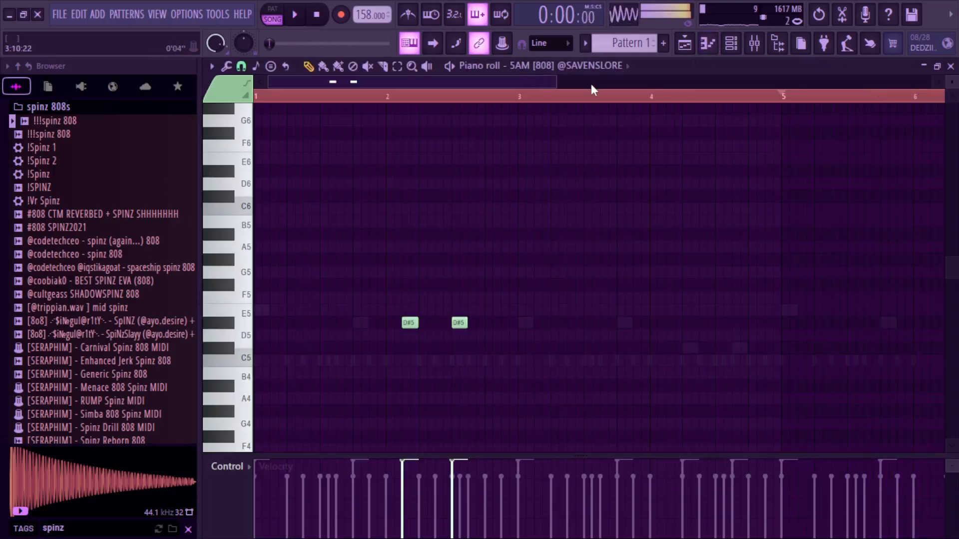
pyautogui.moveTo(553, 84); pyautogui.dragTo(868, 84)
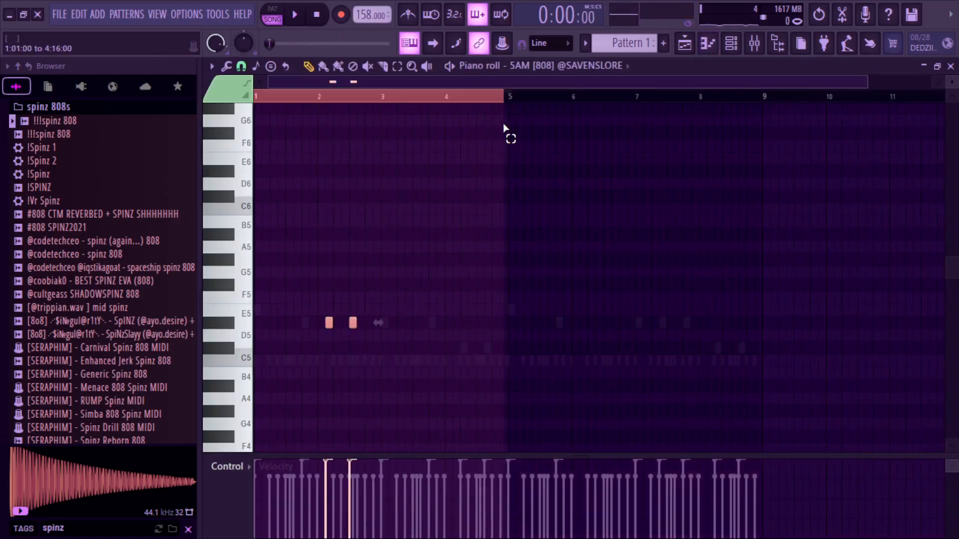
pyautogui.hotkey('ctrl', 'b')
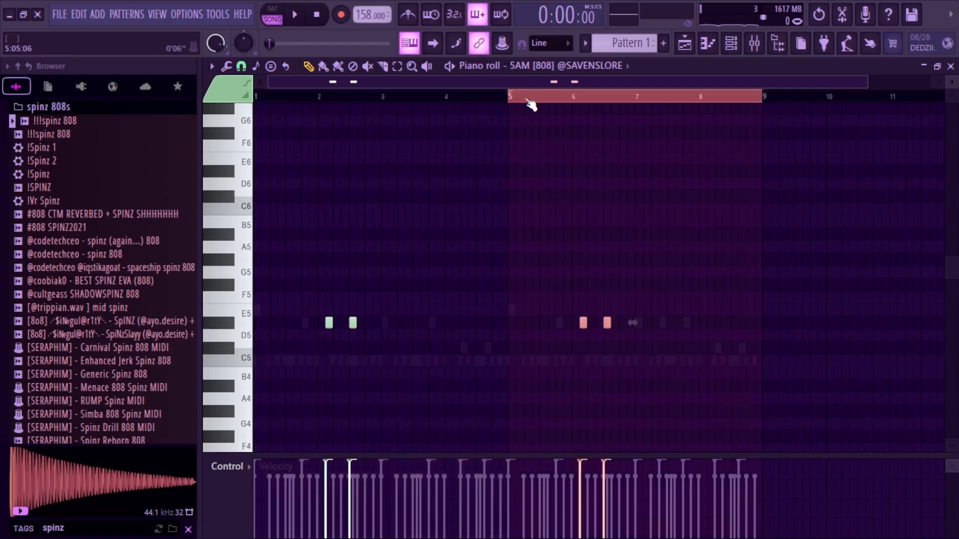
pyautogui.click(567, 100)
pyautogui.press('space')
# Step: Locate the trip cannon sample's drum kit in the browser and expand the kit's open-hats folder
pyautogui.click(731, 44)
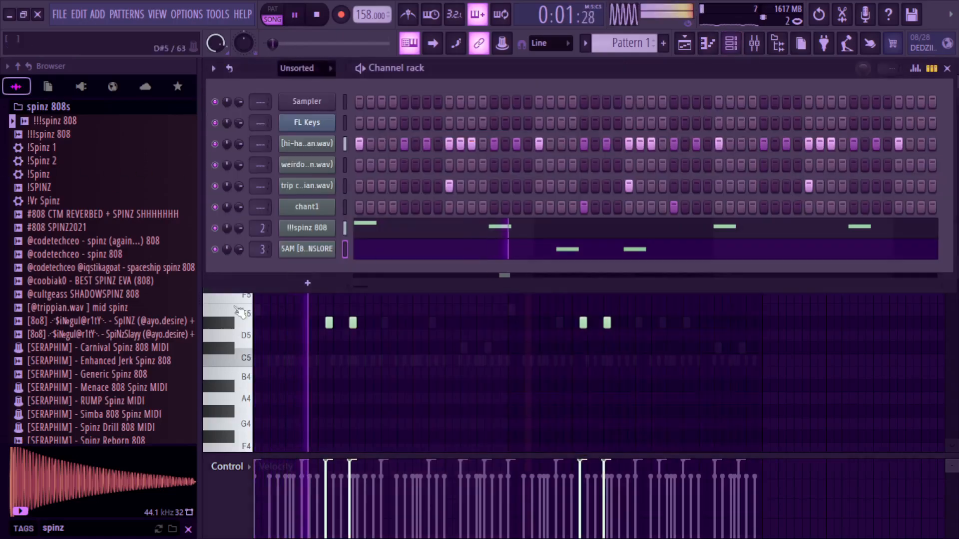
pyautogui.click(304, 248)
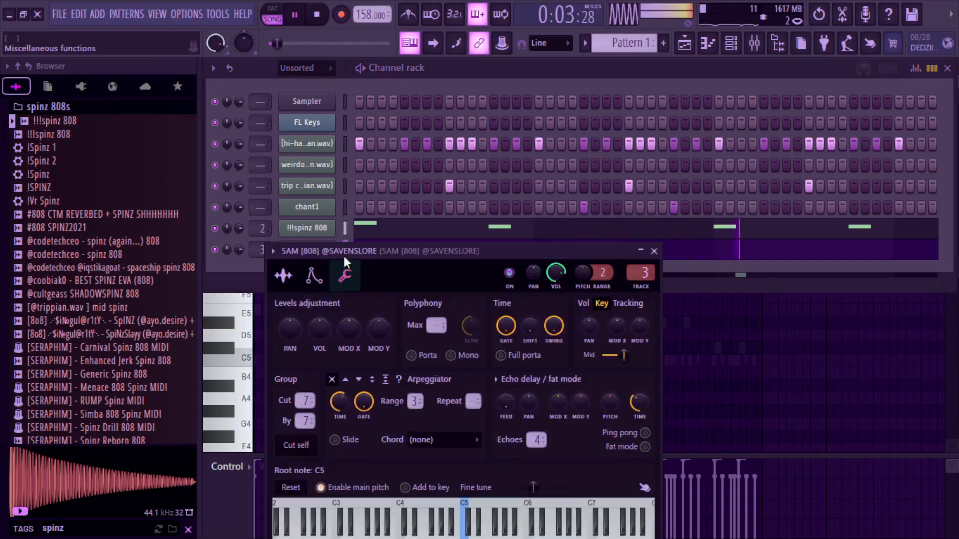
pyautogui.click(310, 188)
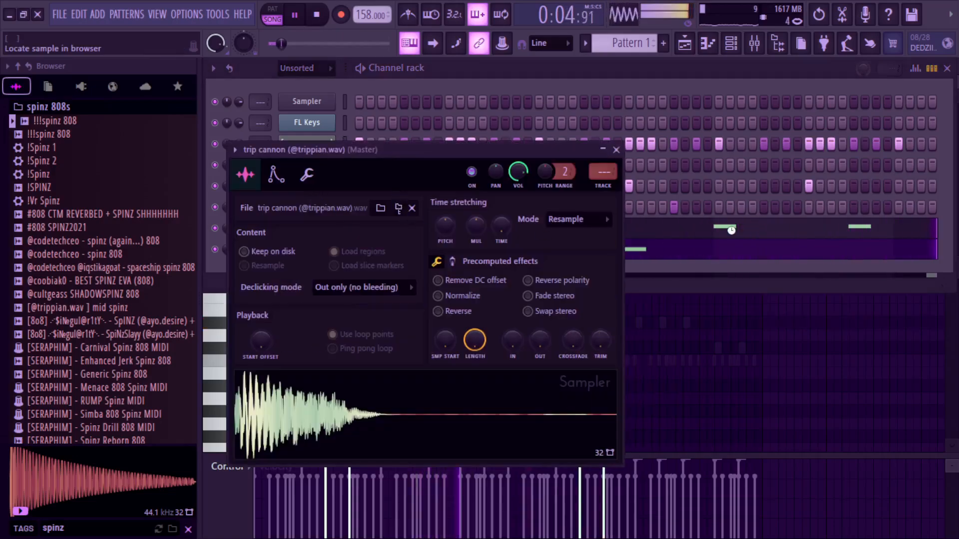
pyautogui.click(684, 271)
pyautogui.click(144, 238)
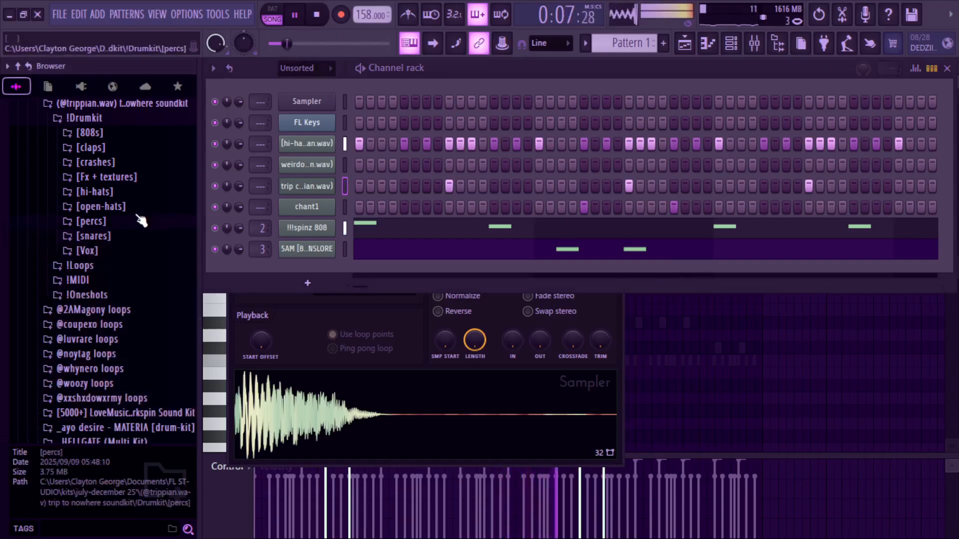
pyautogui.click(136, 216)
pyautogui.click(137, 208)
pyautogui.click(136, 207)
pyautogui.click(137, 210)
# Step: Audition the kit's open-hat samples and add impulse oh as a new channel below the 5AM 808
pyautogui.click(139, 224)
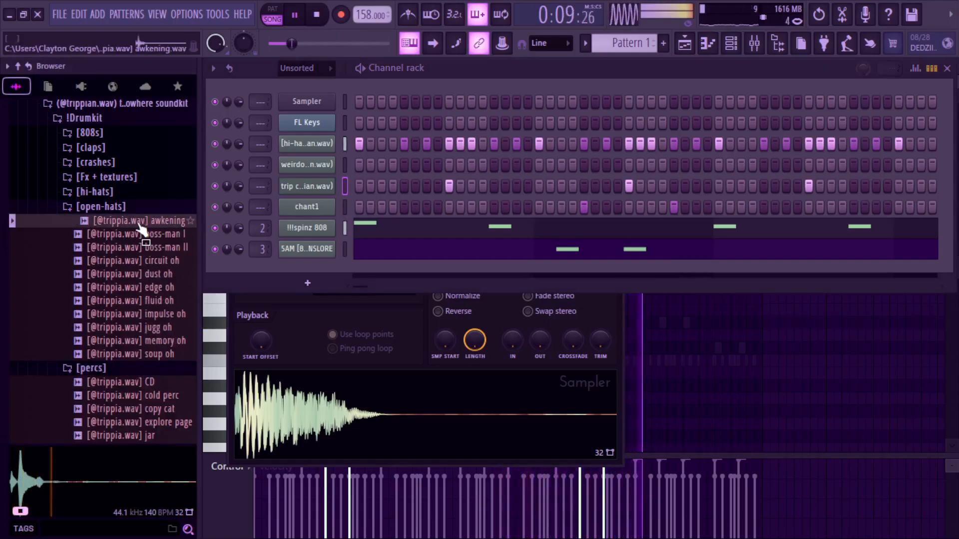
pyautogui.click(151, 234)
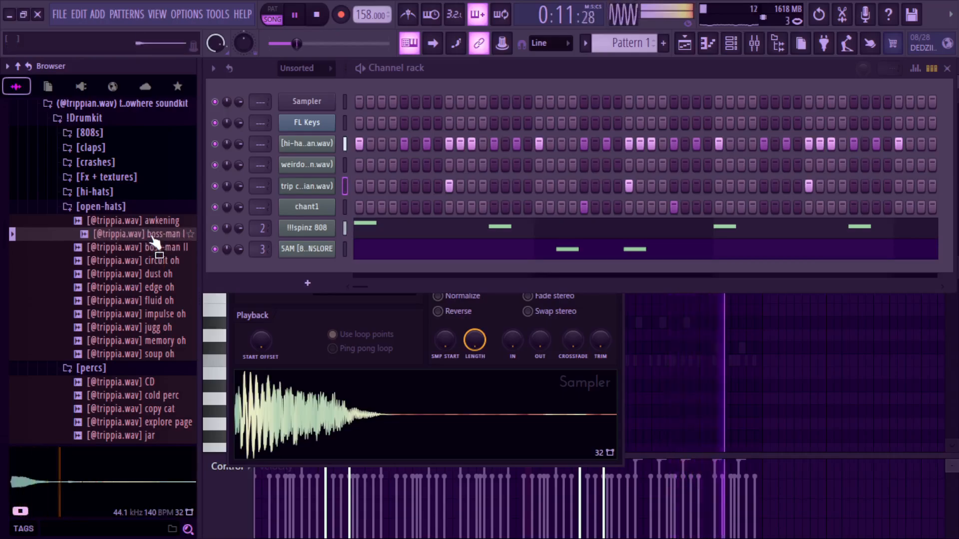
pyautogui.click(149, 246)
pyautogui.click(154, 260)
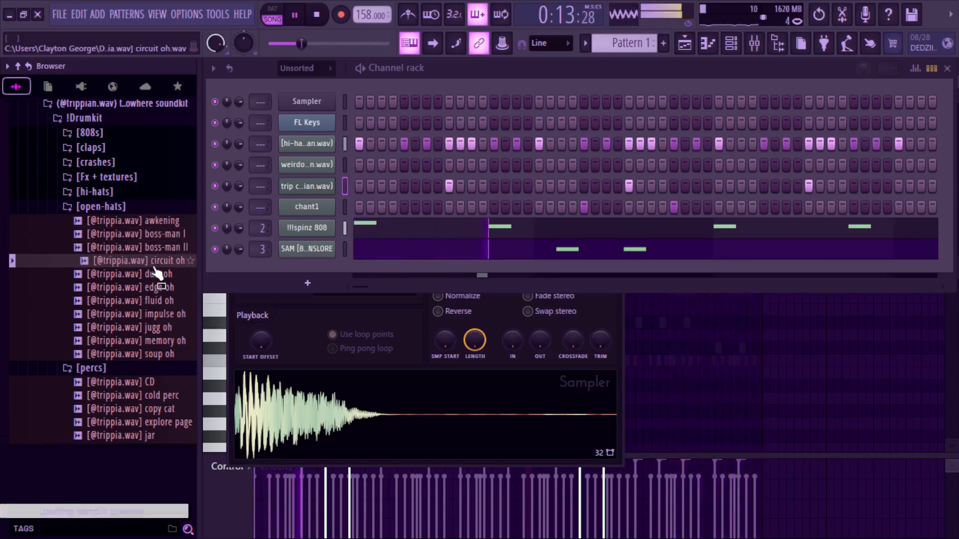
pyautogui.press('Up')
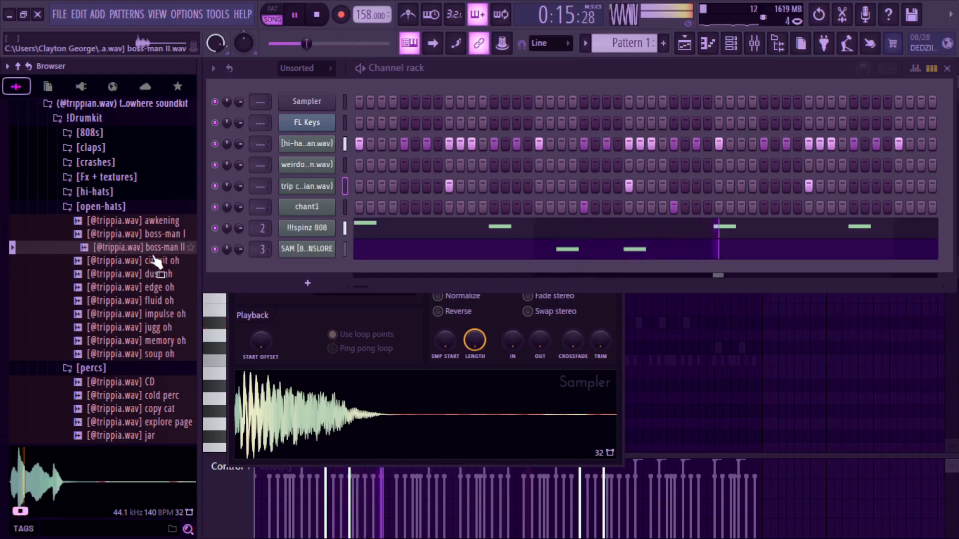
pyautogui.click(155, 274)
pyautogui.click(157, 288)
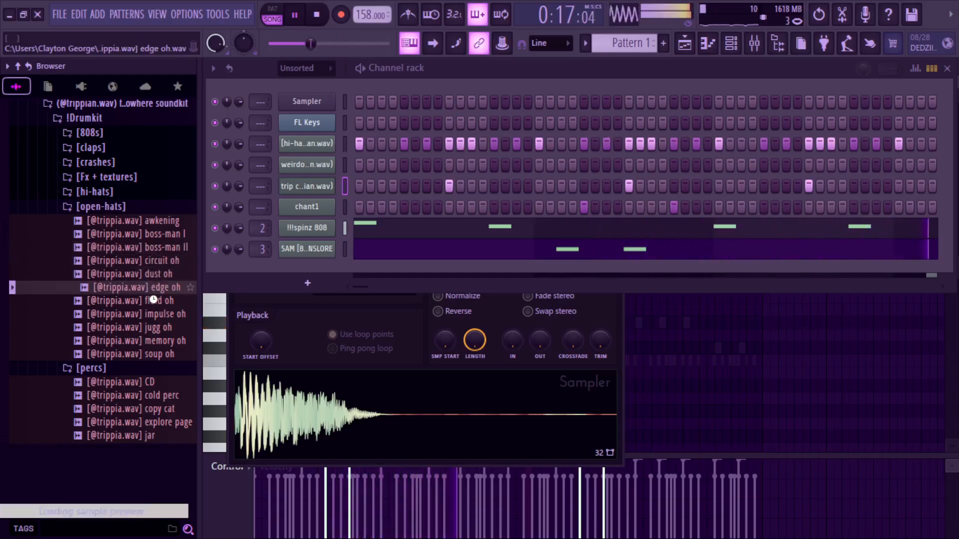
pyautogui.click(154, 300)
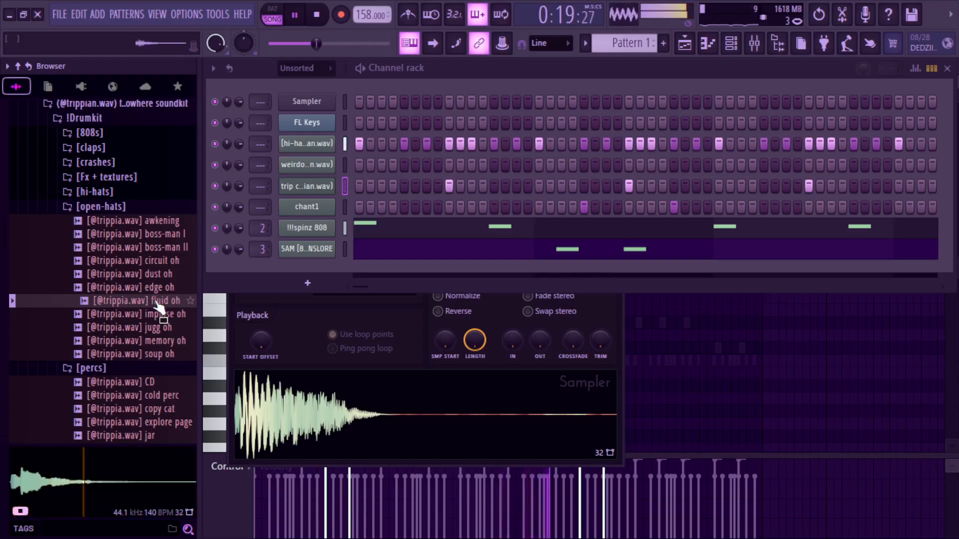
pyautogui.click(158, 315)
pyautogui.click(157, 328)
pyautogui.moveTo(157, 316); pyautogui.dragTo(364, 264)
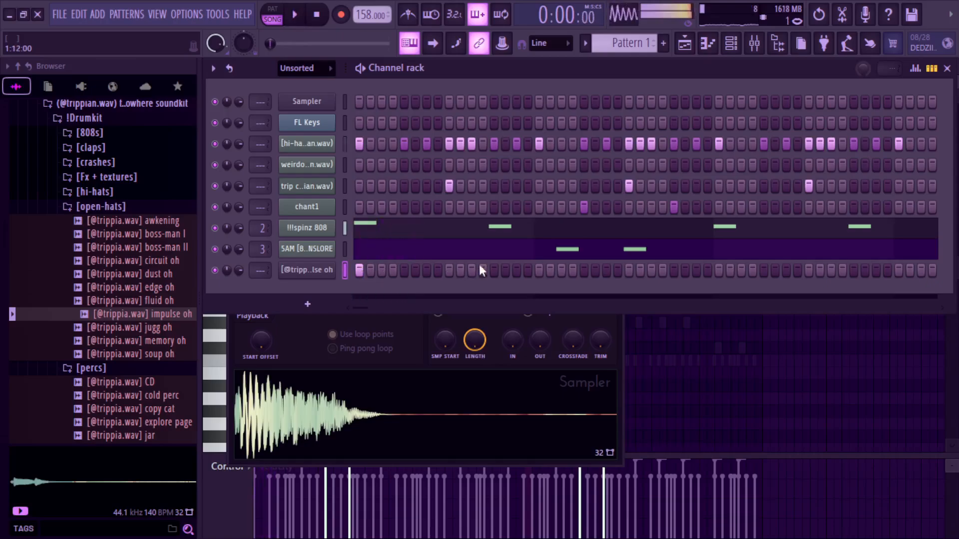
# Step: Normalize the impulse oh sample and play the pattern with it
pyautogui.click(307, 272)
pyautogui.click(534, 368)
pyautogui.press('space')
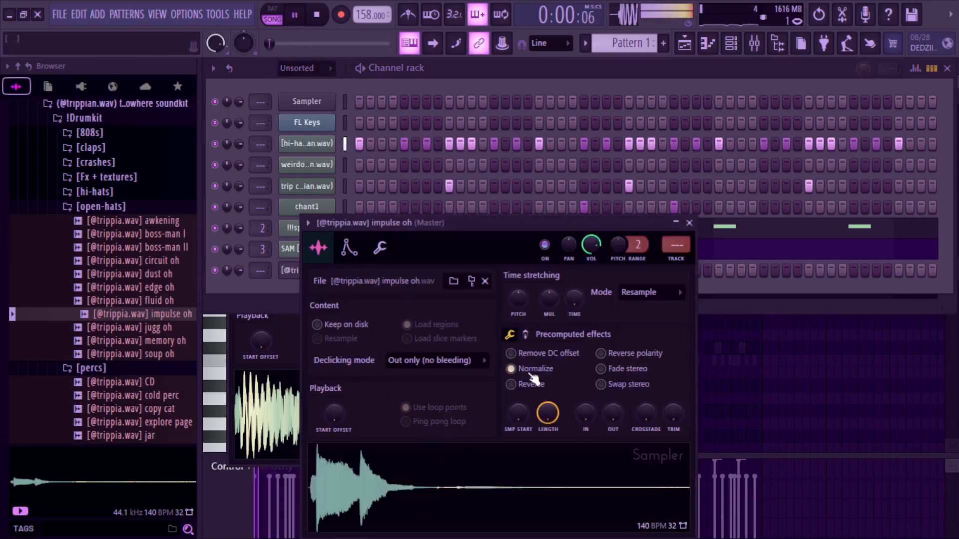
# Step: Audition memory oh and soup oh, replace impulse oh in its channel with soup oh, and play the pattern
pyautogui.click(146, 341)
pyautogui.click(142, 354)
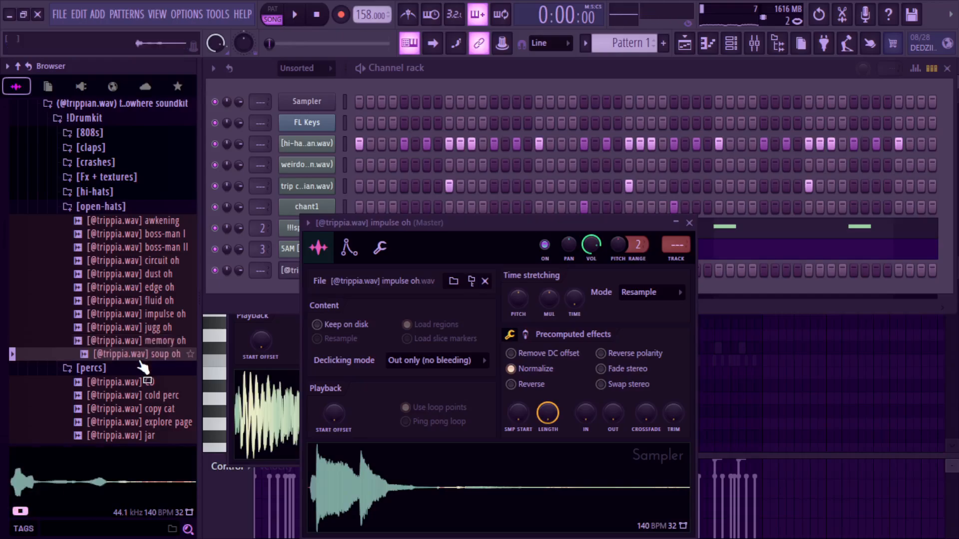
pyautogui.moveTo(502, 375); pyautogui.dragTo(535, 456)
pyautogui.press('space')
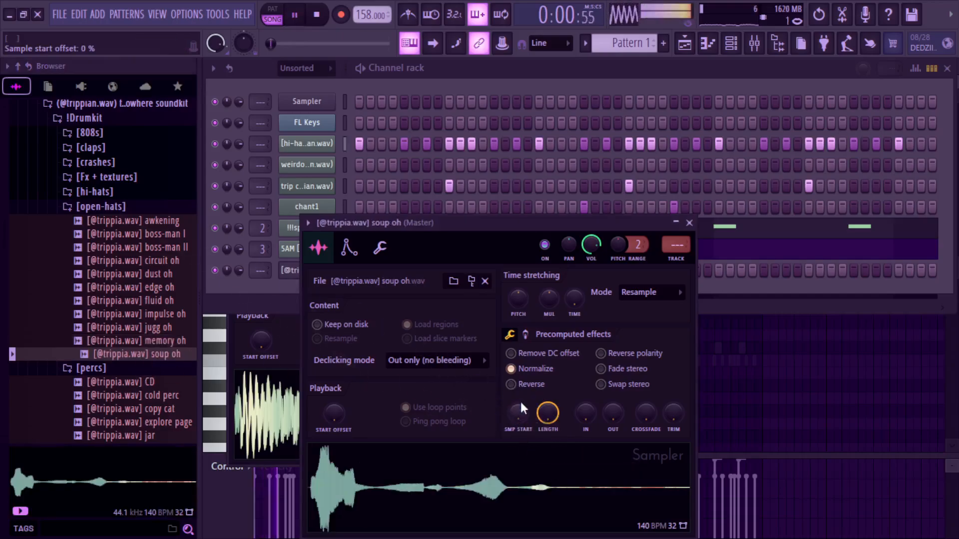
pyautogui.click(718, 282)
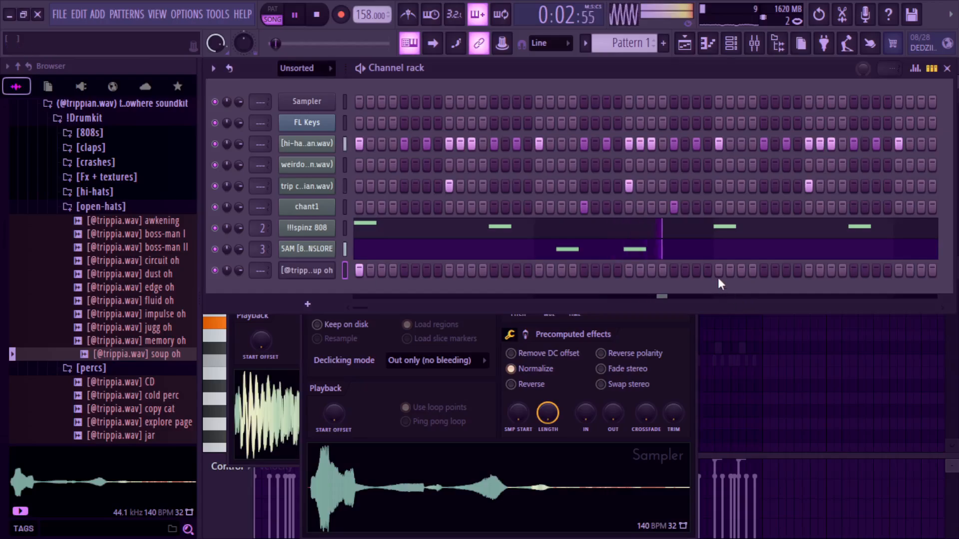
# Step: Add soup oh notes on C5 at the start of bars 3, 5 and 7, and replay the pattern from the beginning
pyautogui.rightClick(327, 270)
pyautogui.click(374, 262)
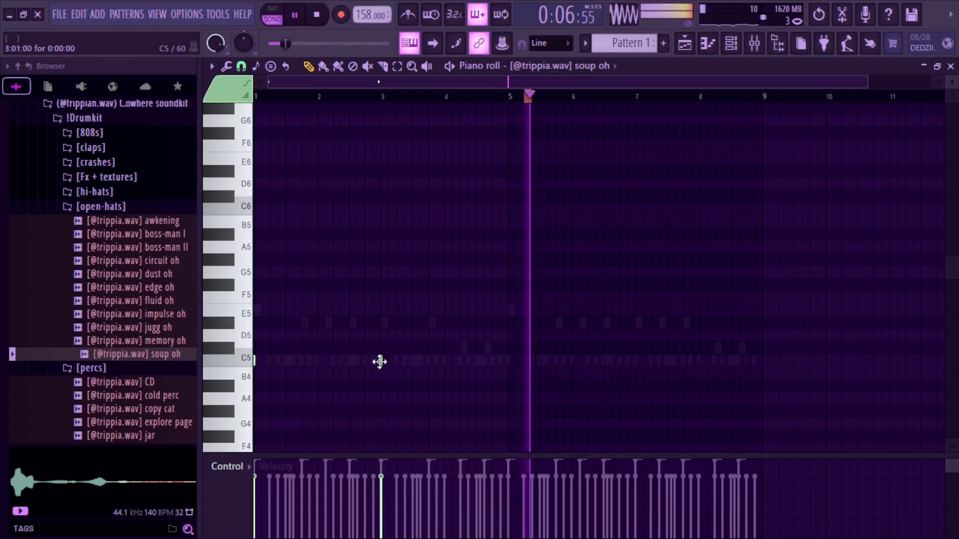
pyautogui.click(503, 360)
pyautogui.moveTo(504, 360); pyautogui.dragTo(506, 358)
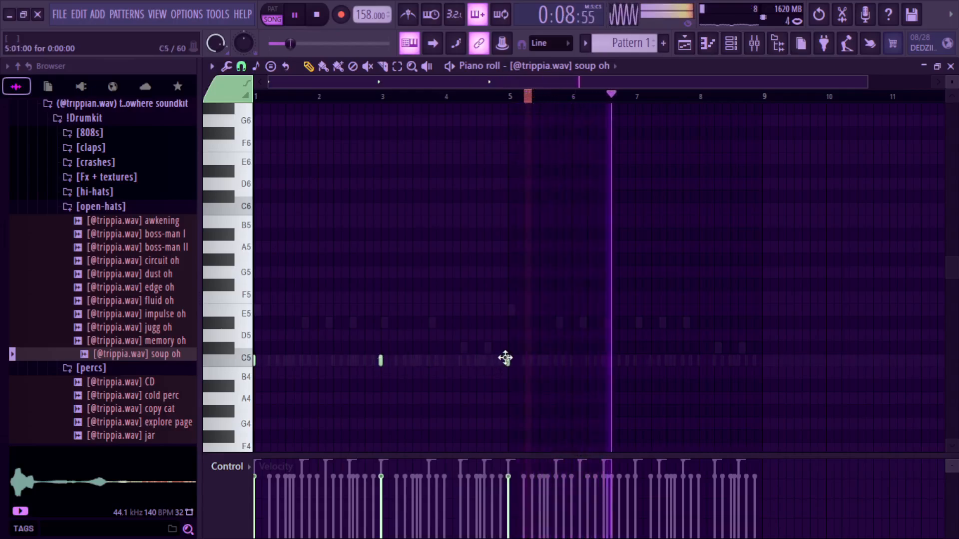
pyautogui.click(634, 360)
pyautogui.moveTo(500, 99); pyautogui.dragTo(2, 170)
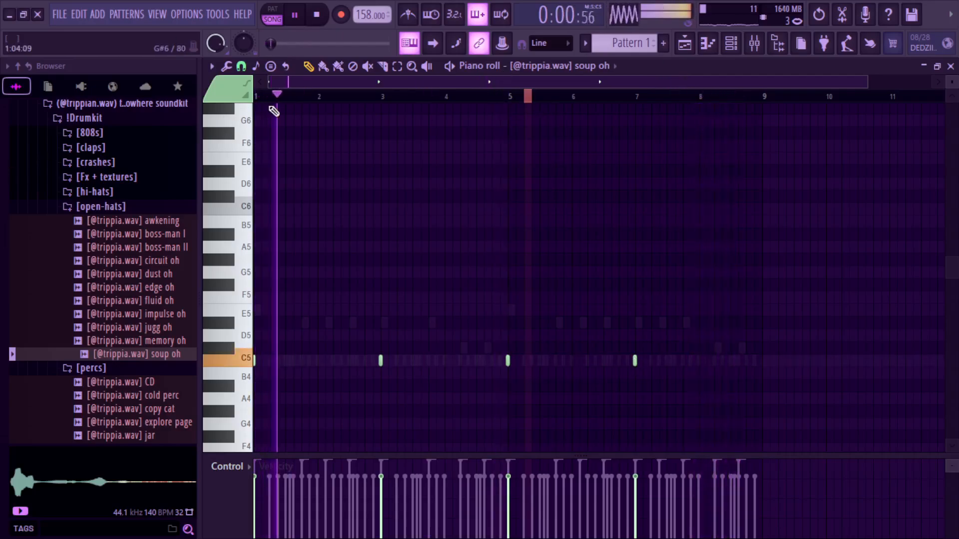
pyautogui.keyDown('ctrl'); pyautogui.click(292, 103); pyautogui.keyUp('ctrl')
pyautogui.click(704, 43)
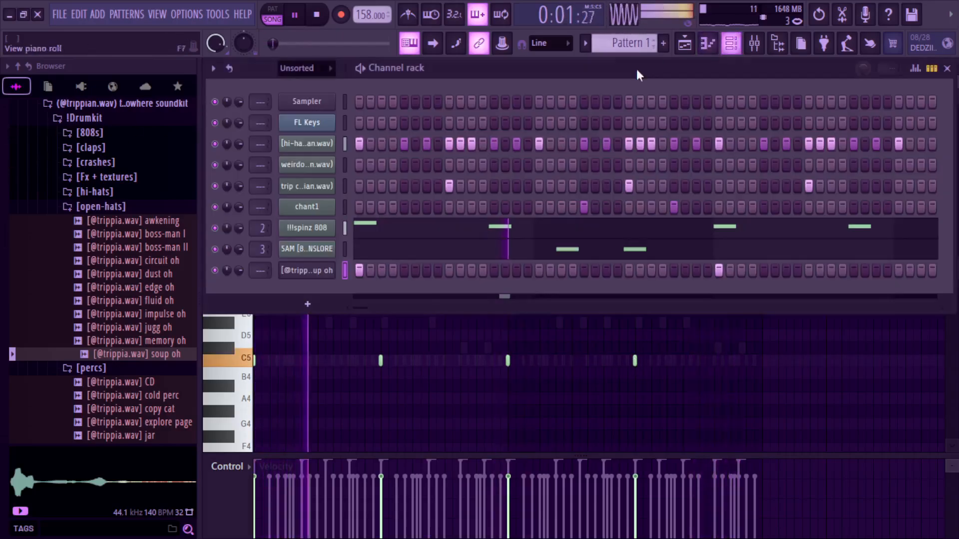
# Step: Collapse the open-hats folder, audition the kit's percs, and add cold perc as a new channel below soup oh
pyautogui.click(107, 207)
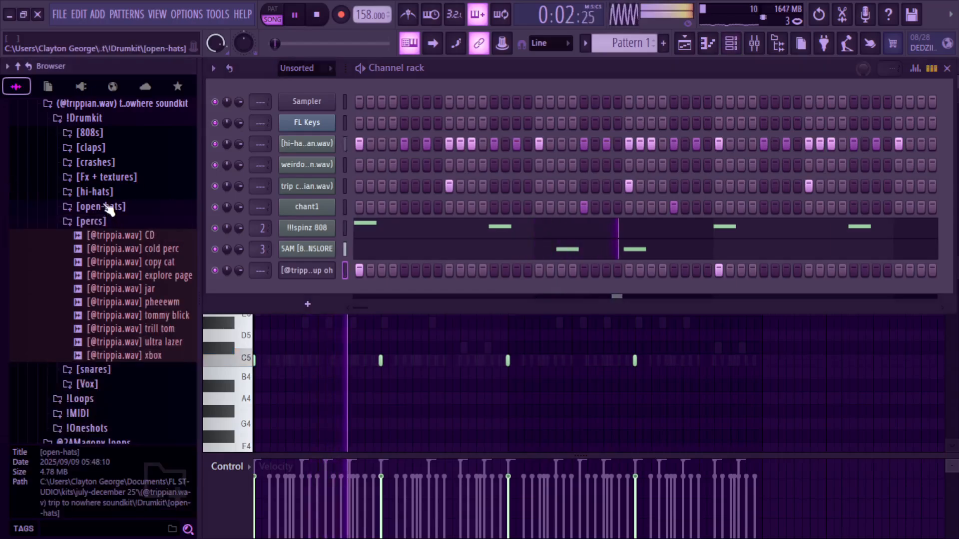
pyautogui.click(125, 240)
pyautogui.click(126, 249)
pyautogui.press('space')
pyautogui.click(128, 262)
pyautogui.moveTo(126, 253); pyautogui.dragTo(277, 287)
# Step: Place cold perc hits on steps 1, 3 and 39, and normalize the sample while the pattern plays
pyautogui.click(359, 289)
pyautogui.click(381, 291)
pyautogui.press('space')
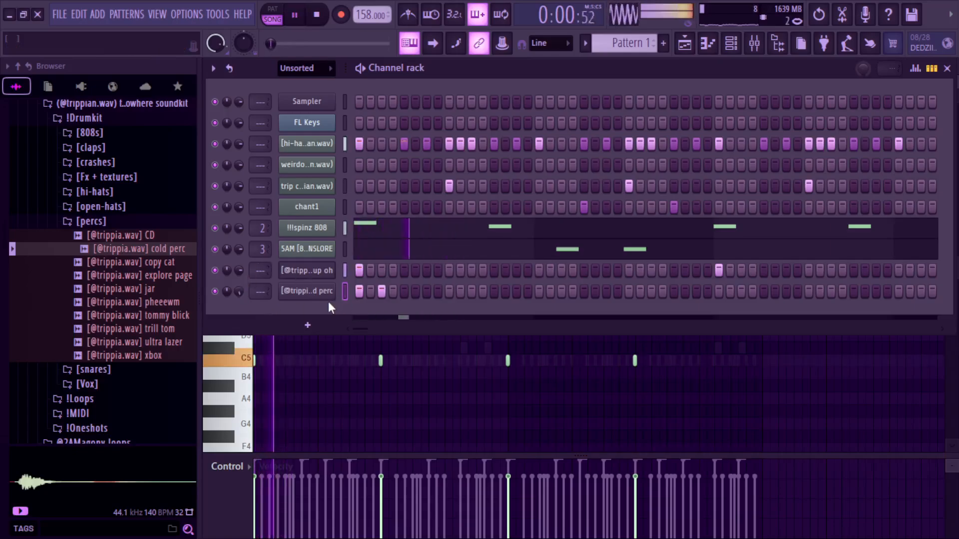
pyautogui.click(323, 296)
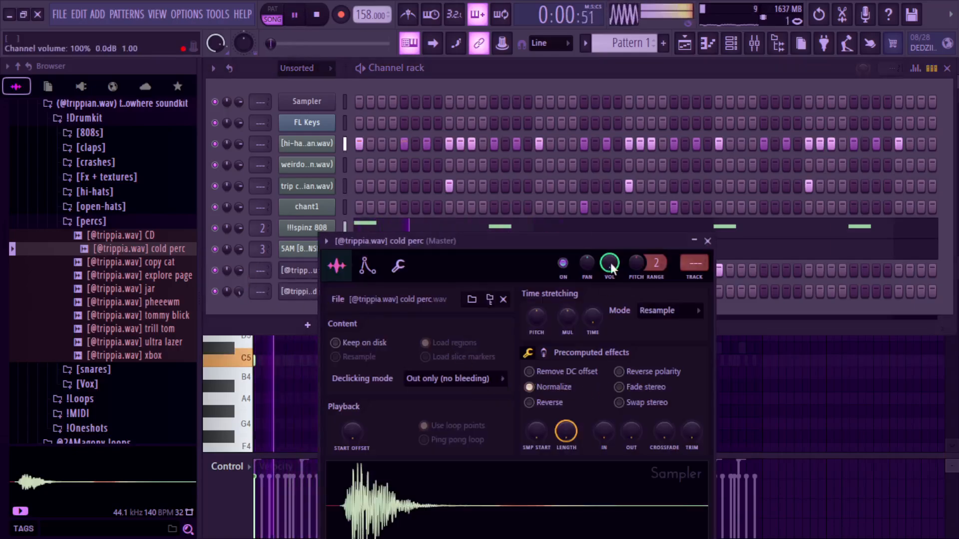
pyautogui.click(715, 323)
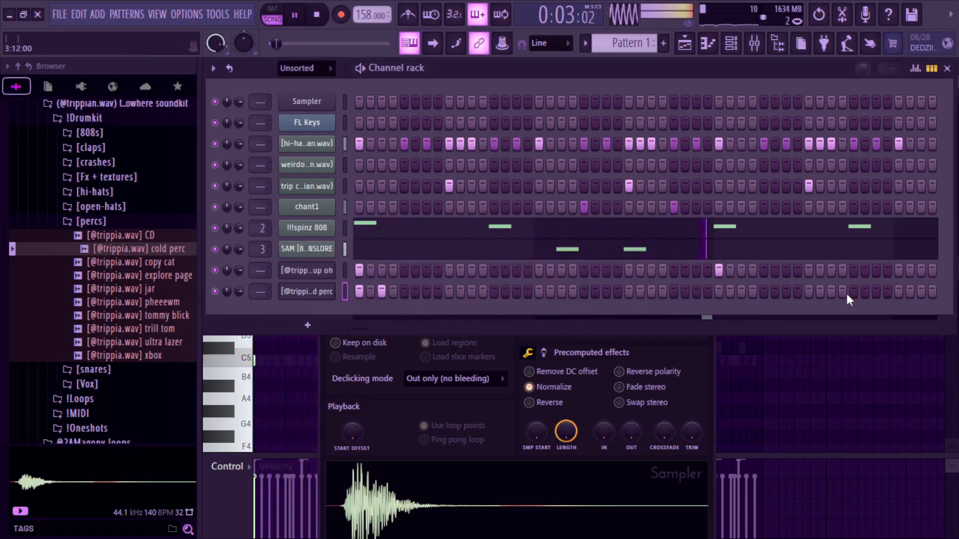
pyautogui.click(785, 291)
# Step: Duplicate the first four bars of the cold perc notes into bars 5 to 8
pyautogui.click(708, 44)
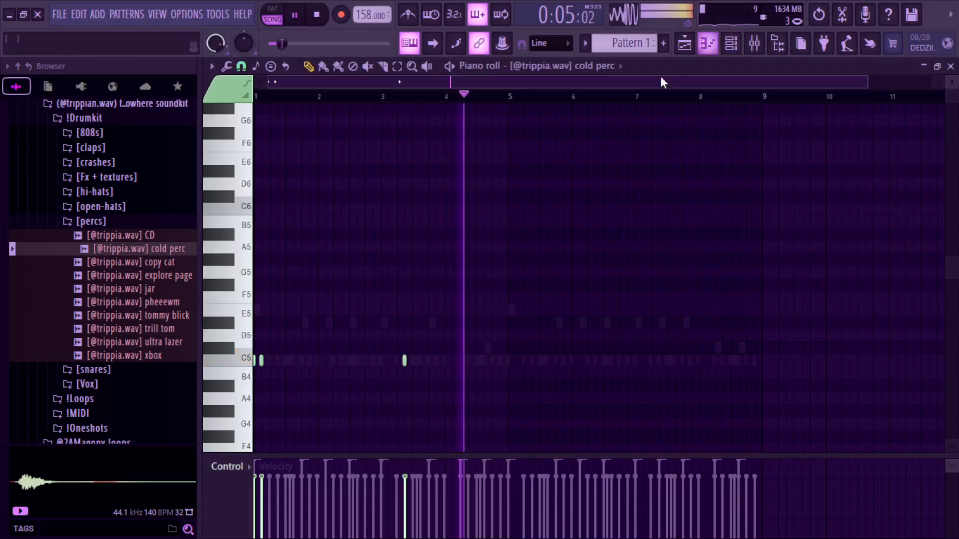
pyautogui.hotkey('ctrl', 'a')
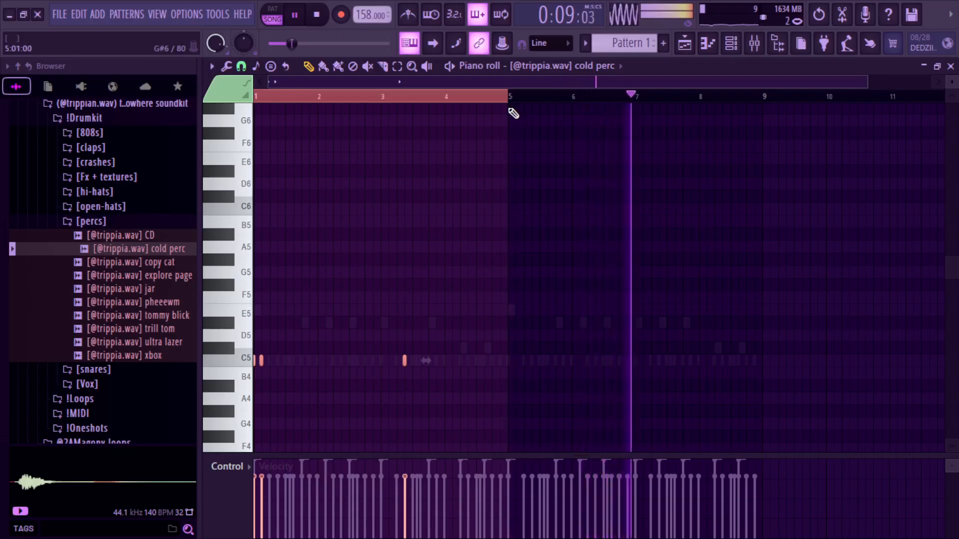
pyautogui.hotkey('ctrl', 'b')
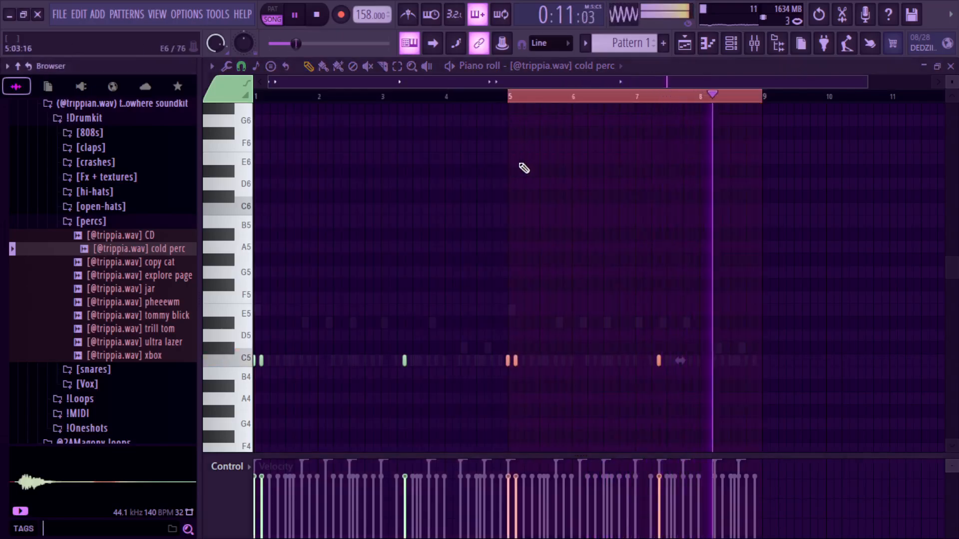
# Step: Search the browser for "glo", stop playback, and preview the MIDI melodies among the results
pyautogui.hotkey('ctrl', 'f')
pyautogui.write('glo')
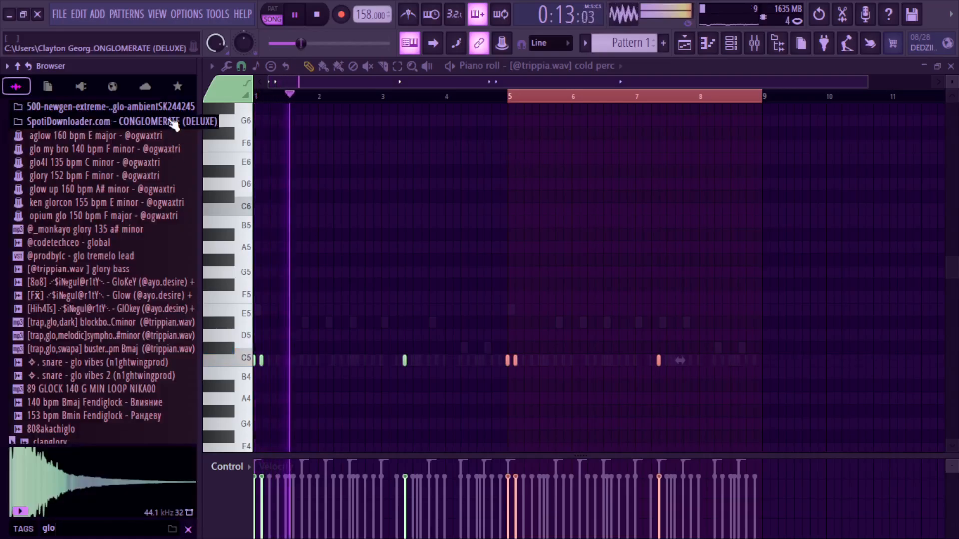
pyautogui.click(75, 140)
pyautogui.click(75, 148)
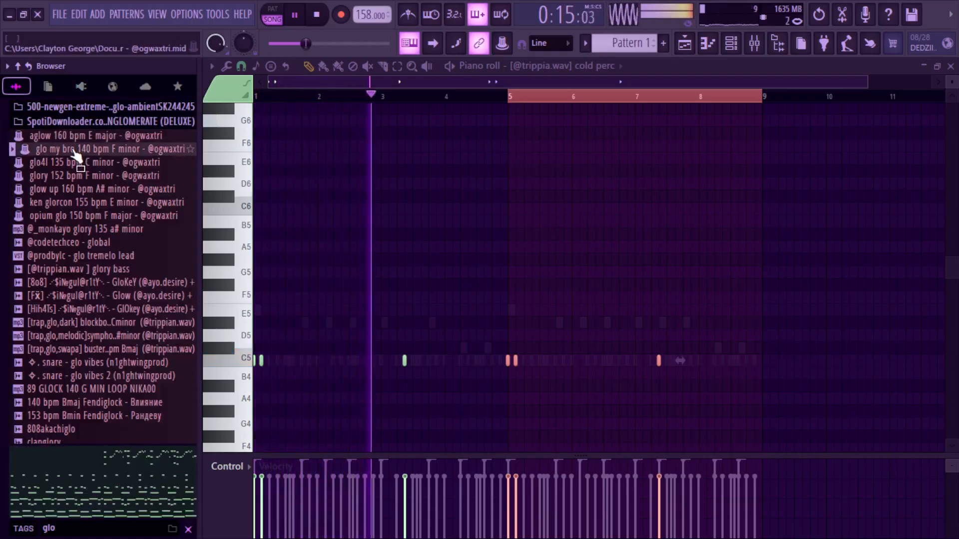
pyautogui.click(295, 16)
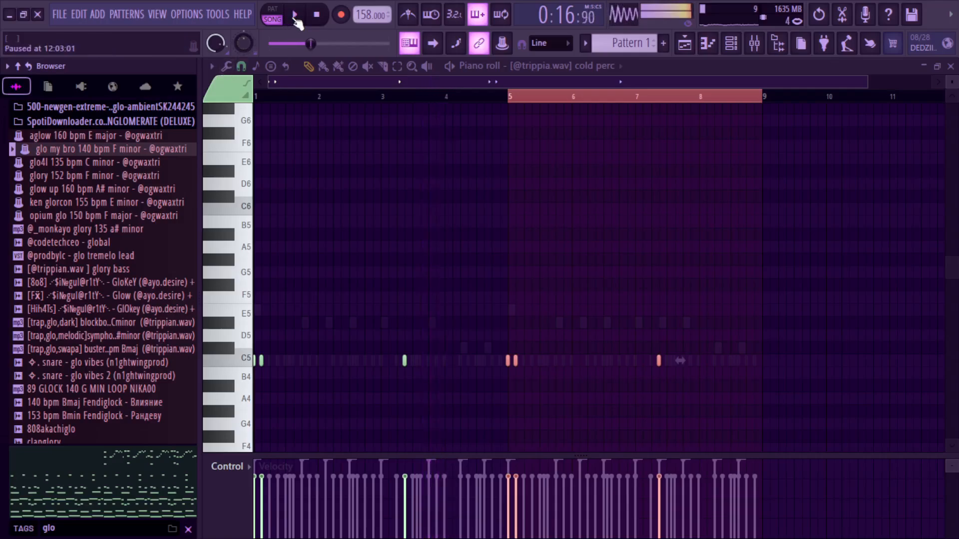
pyautogui.click(70, 162)
pyautogui.click(75, 176)
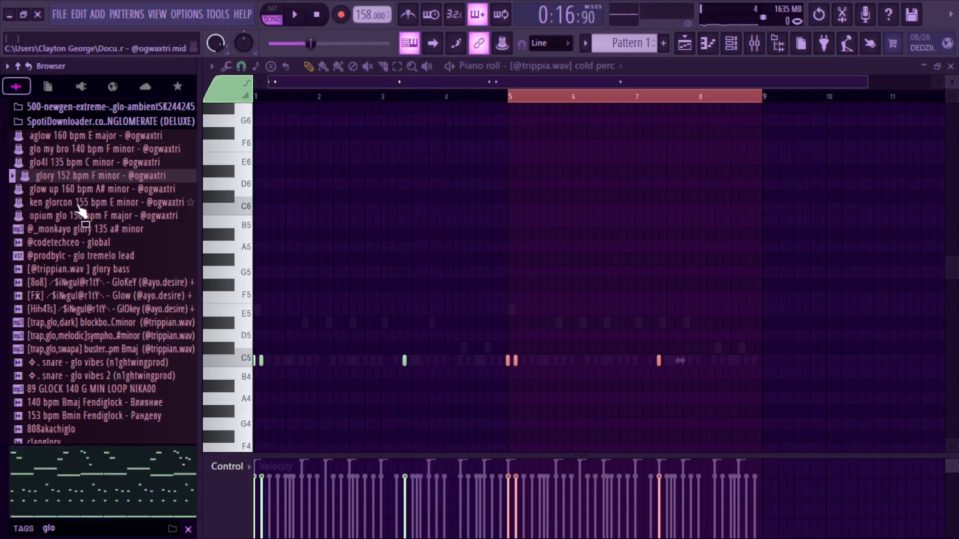
pyautogui.click(81, 218)
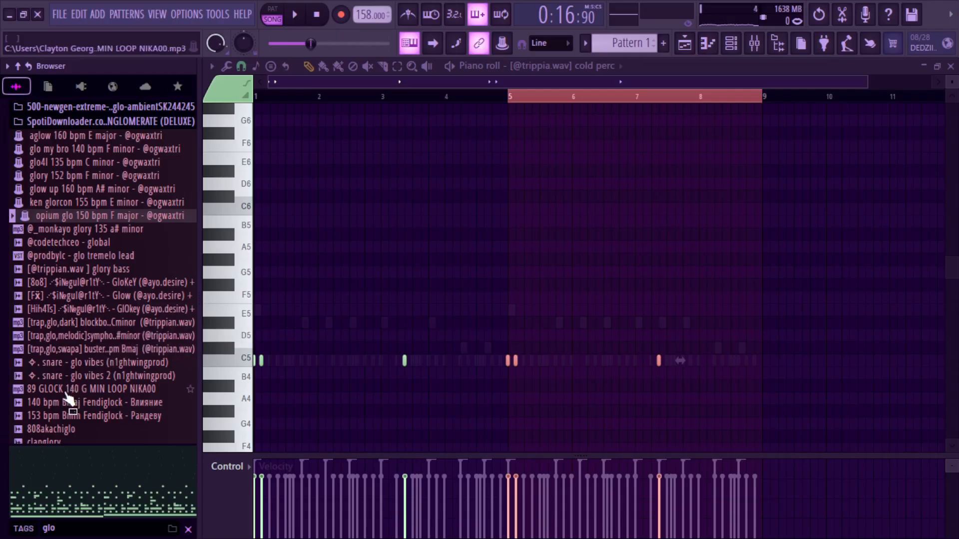
pyautogui.click(68, 257)
pyautogui.moveTo(68, 259); pyautogui.dragTo(337, 308)
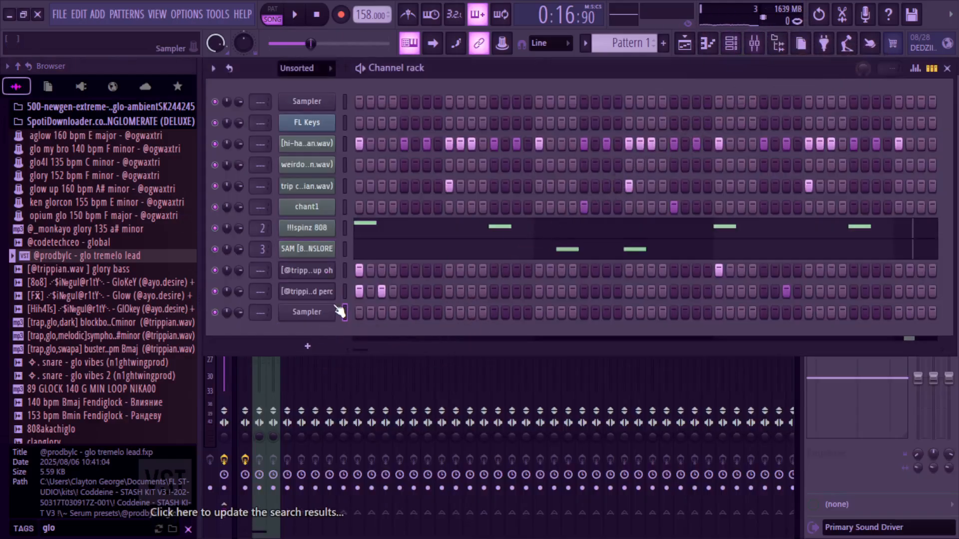
pyautogui.rightClick(322, 311)
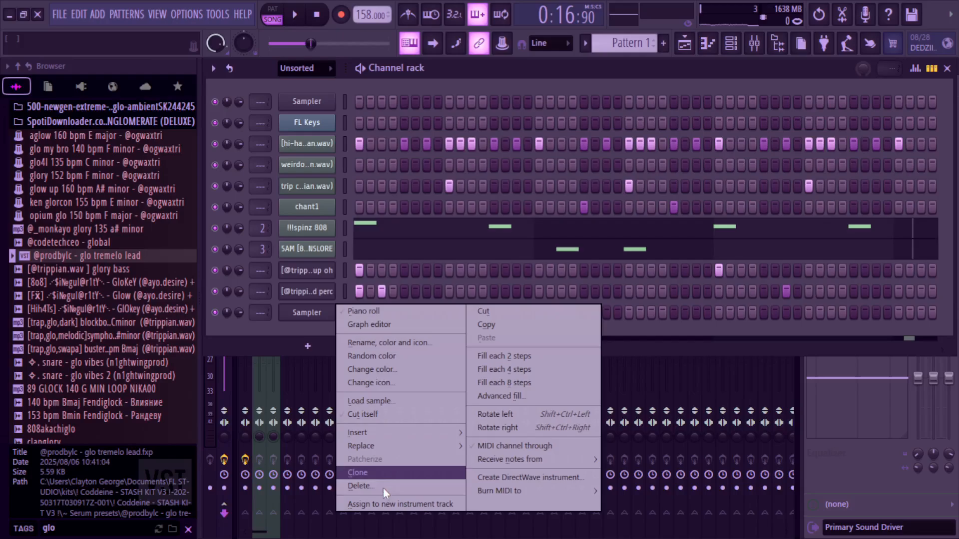
pyautogui.click(379, 486)
pyautogui.click(308, 325)
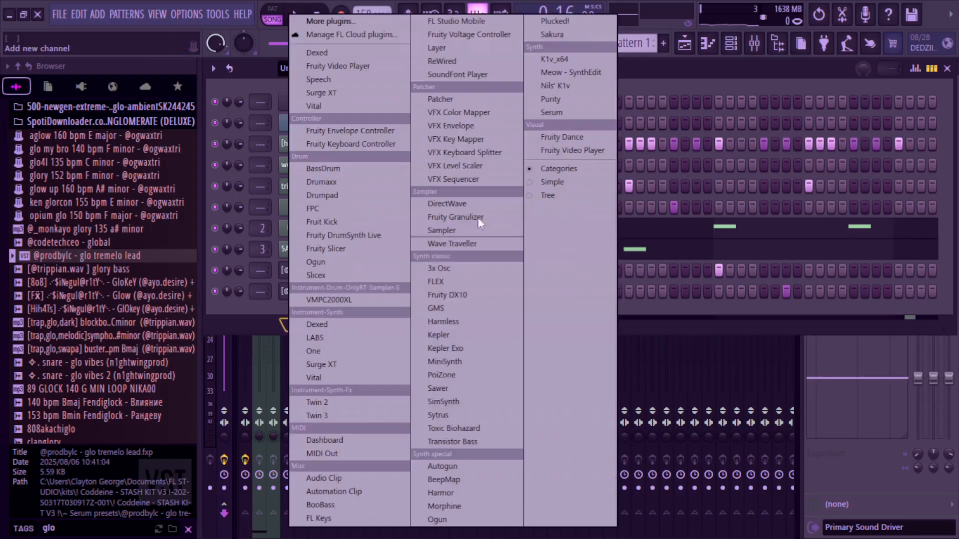
pyautogui.click(551, 112)
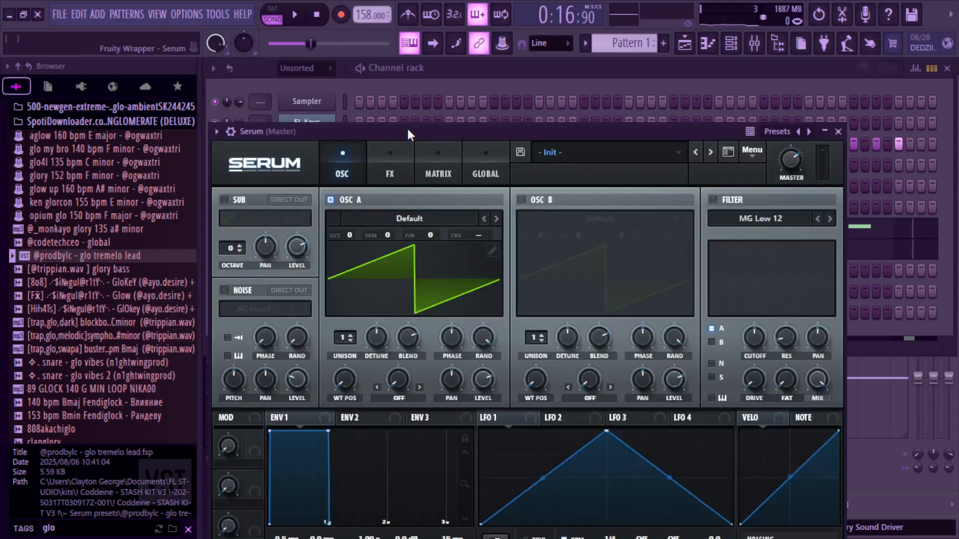
pyautogui.moveTo(408, 134); pyautogui.dragTo(564, 58)
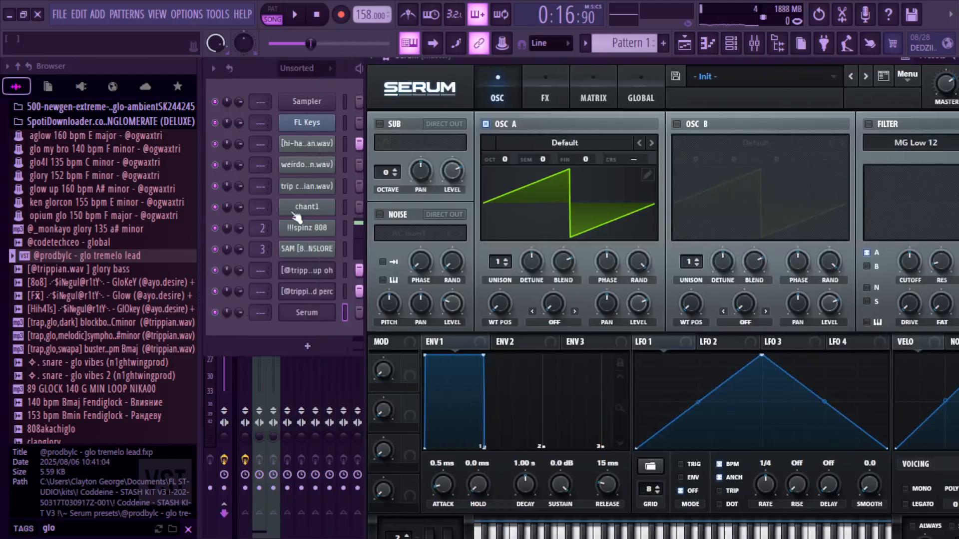
pyautogui.moveTo(160, 256); pyautogui.dragTo(584, 180)
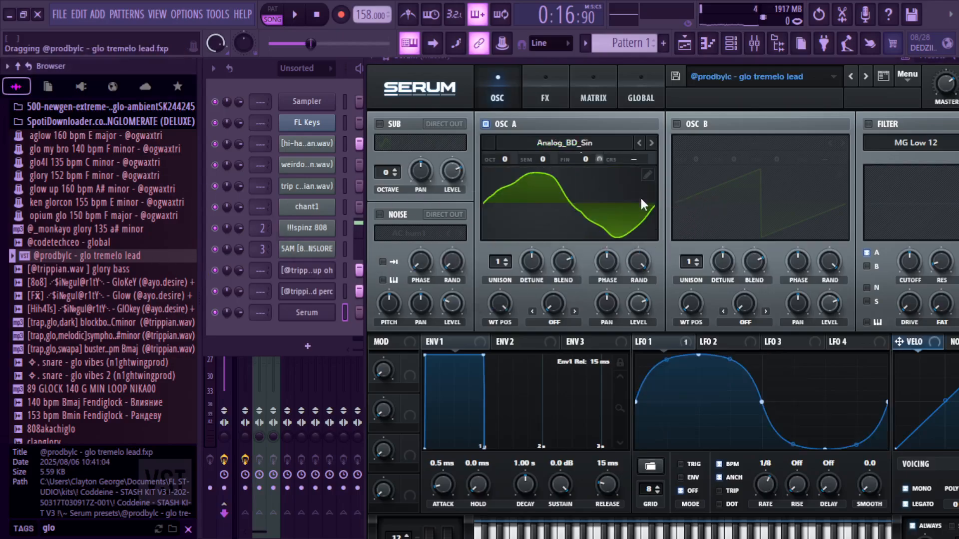
pyautogui.press('q')
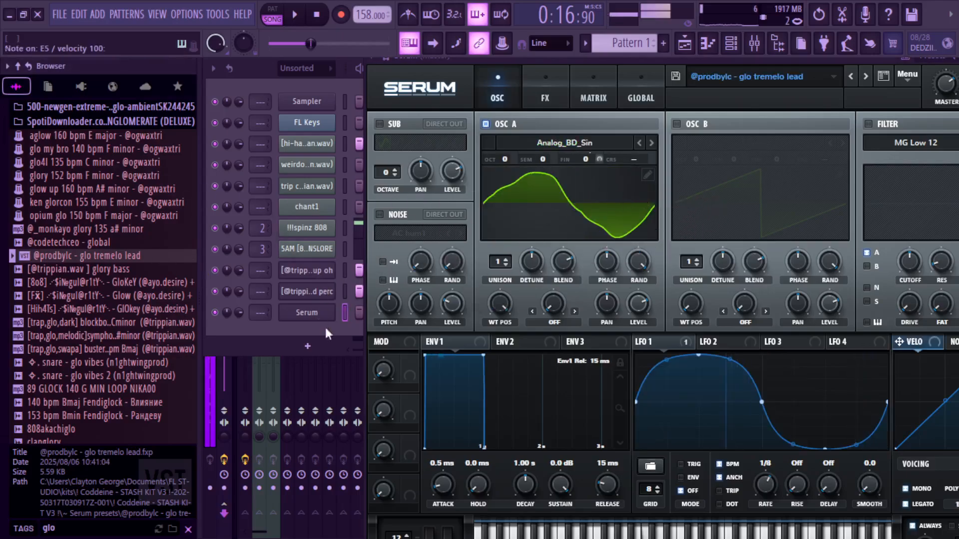
# Step: Import all tracks of the glo my bro 140 bpm F minor MIDI file into the Serum channel's piano roll
pyautogui.rightClick(332, 311)
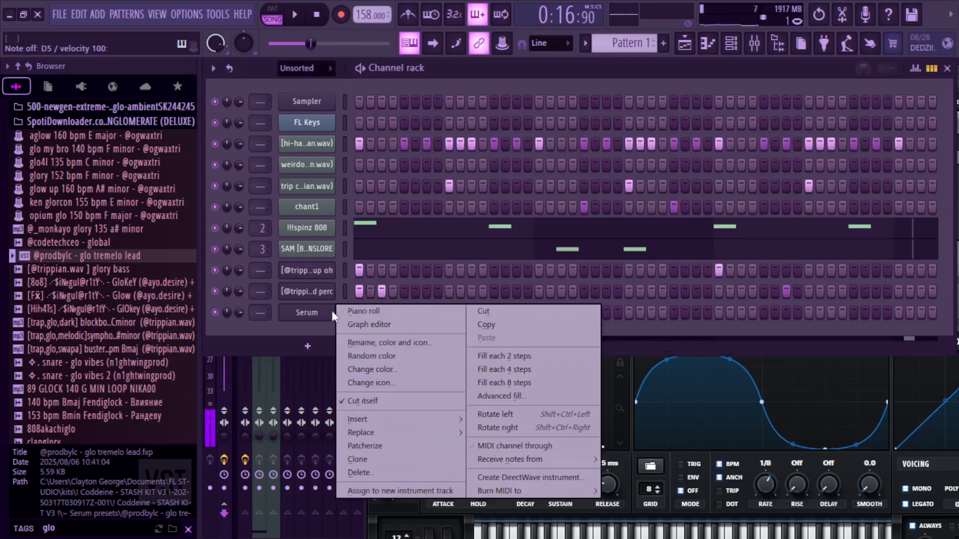
pyautogui.click(371, 311)
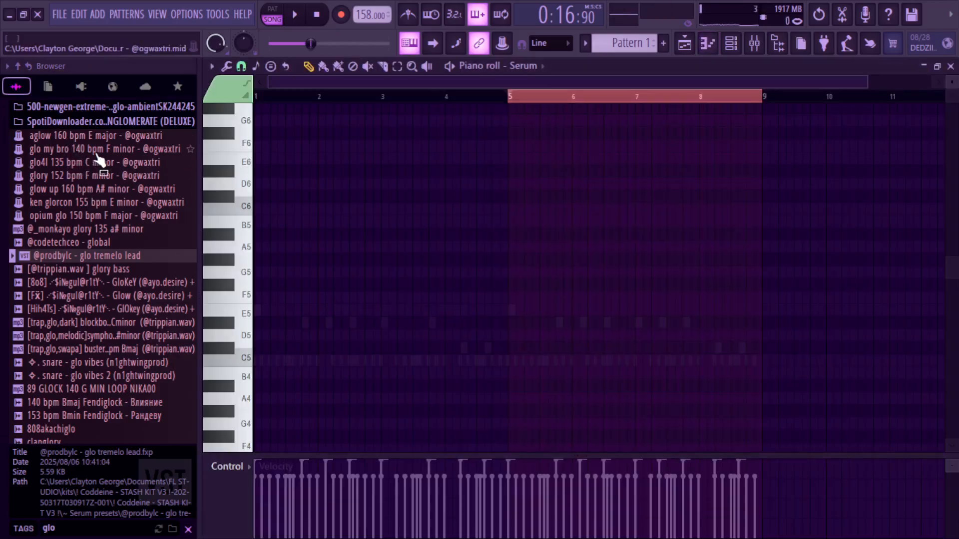
pyautogui.moveTo(99, 149); pyautogui.dragTo(369, 235)
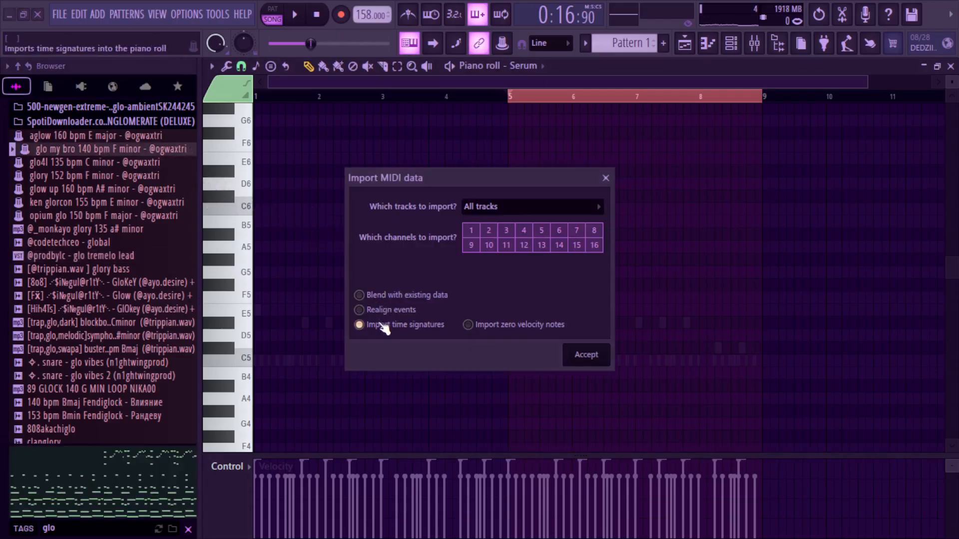
pyautogui.click(587, 354)
# Step: Delete the imported Serum notes below C6, keeping only the high melody
pyautogui.moveTo(221, 262); pyautogui.dragTo(303, 477)
pyautogui.press('Delete')
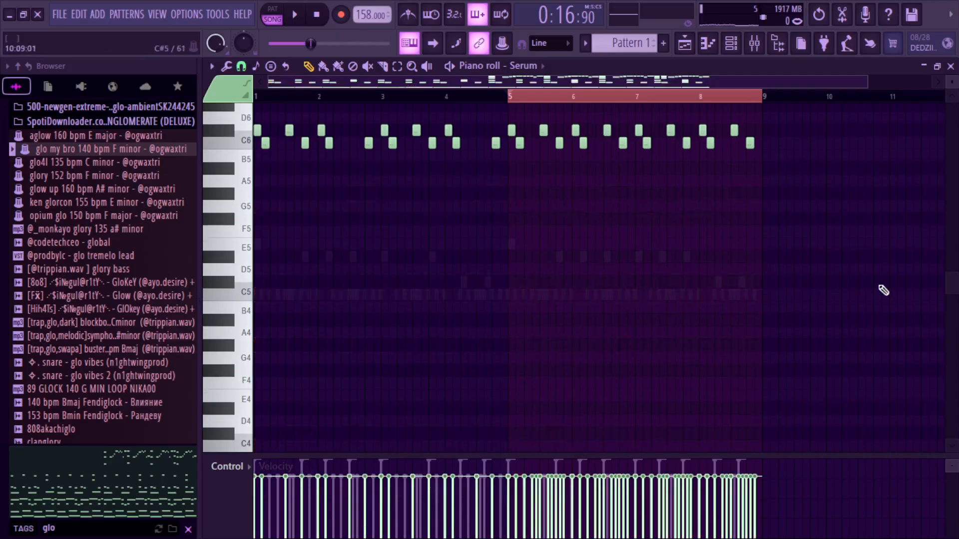
pyautogui.scroll(-5, 863, 290)
pyautogui.moveTo(767, 421); pyautogui.dragTo(190, 295)
pyautogui.press('Delete')
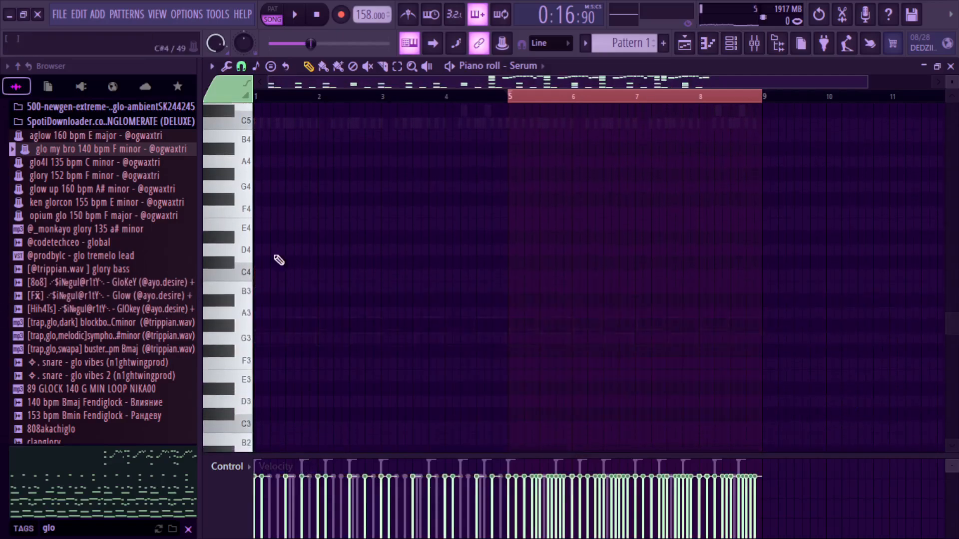
pyautogui.moveTo(958, 329); pyautogui.dragTo(956, 266)
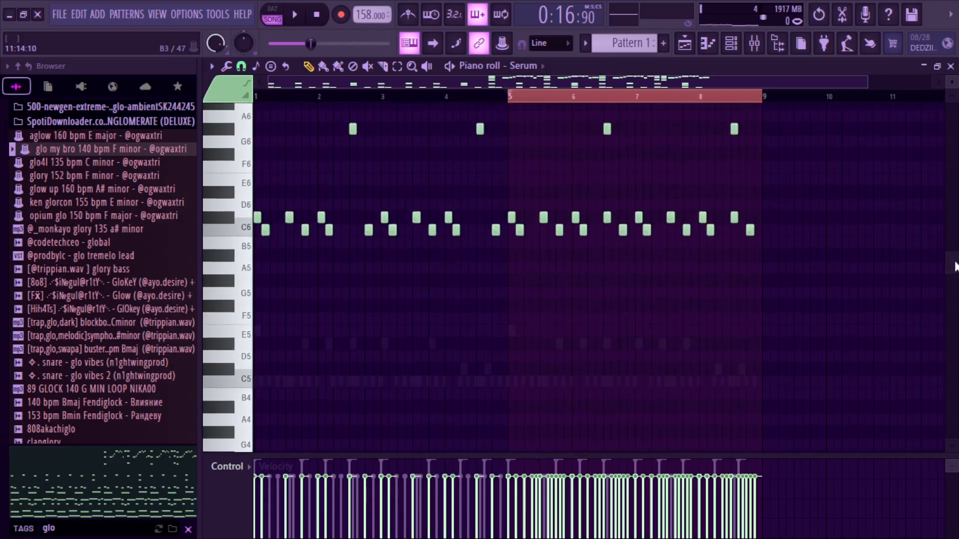
# Step: Play the pattern and transpose the Serum melody down one semitone
pyautogui.press('space')
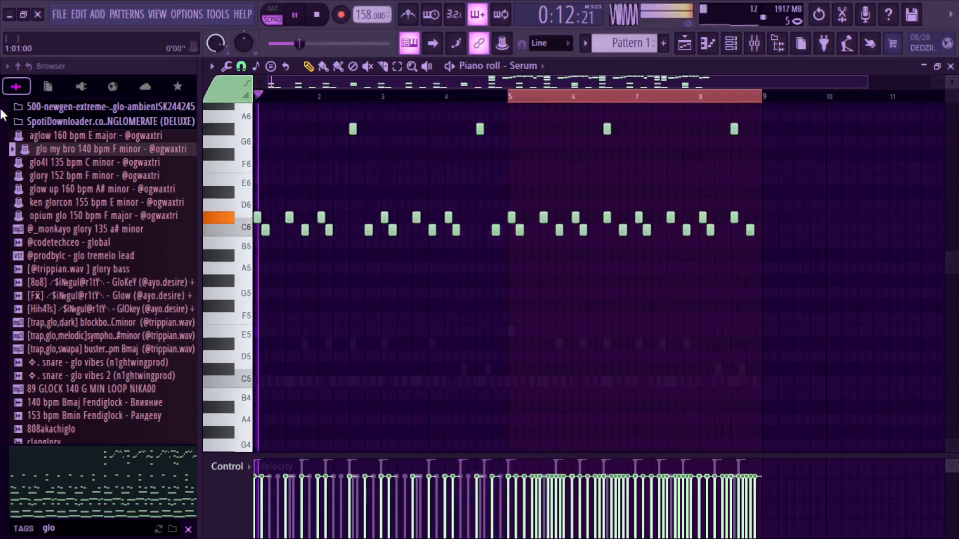
pyautogui.hotkey('shift', 'Down')
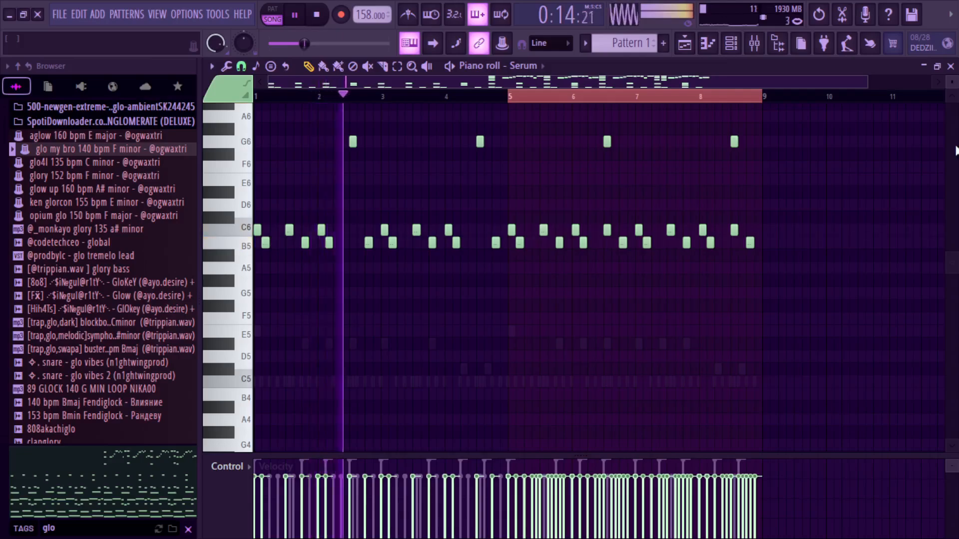
# Step: Try the Serum melody 11 semitones lower while the pattern plays
pyautogui.hotkey('shift', 'Down')
pyautogui.hotkey('shift', 'Down')
pyautogui.hotkey('shift', 'Down')
pyautogui.hotkey('shift', 'Down')
pyautogui.hotkey('shift', 'Down')
pyautogui.hotkey('shift', 'Down')
pyautogui.hotkey('shift', 'Down')
pyautogui.hotkey('shift', 'Down')
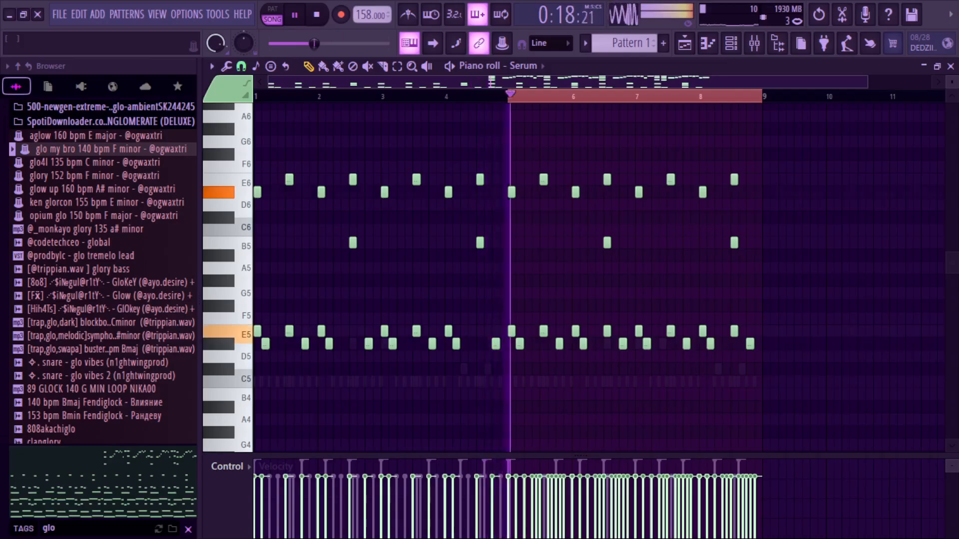
pyautogui.press('Down')
pyautogui.press('Down')
pyautogui.press('Down')
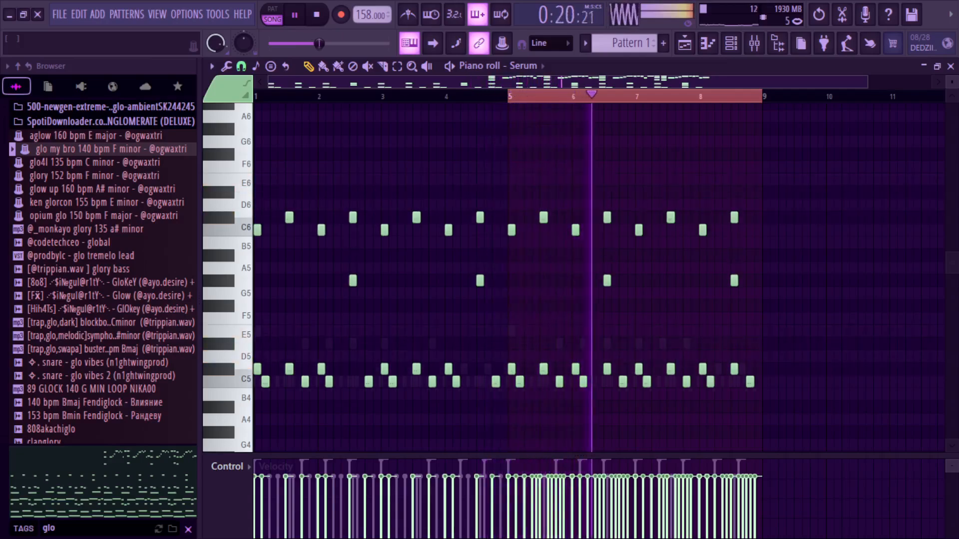
pyautogui.press('space')
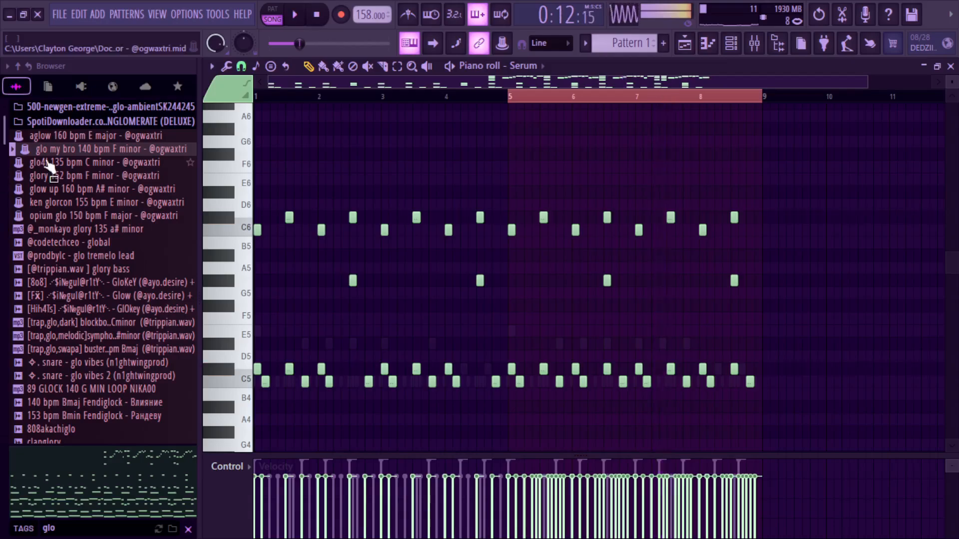
# Step: Undo the latest transpositions of the Serum melody
pyautogui.hotkey('ctrl', 'alt', 'z')
pyautogui.hotkey('ctrl', 'alt', 'z')
pyautogui.hotkey('ctrl', 'alt', 'z')
pyautogui.hotkey('ctrl', 'alt', 'z')
pyautogui.hotkey('ctrl', 'alt', 'z')
pyautogui.hotkey('ctrl', 'alt', 'z')
pyautogui.hotkey('ctrl', 'alt', 'z')
pyautogui.hotkey('ctrl', 'alt', 'z')
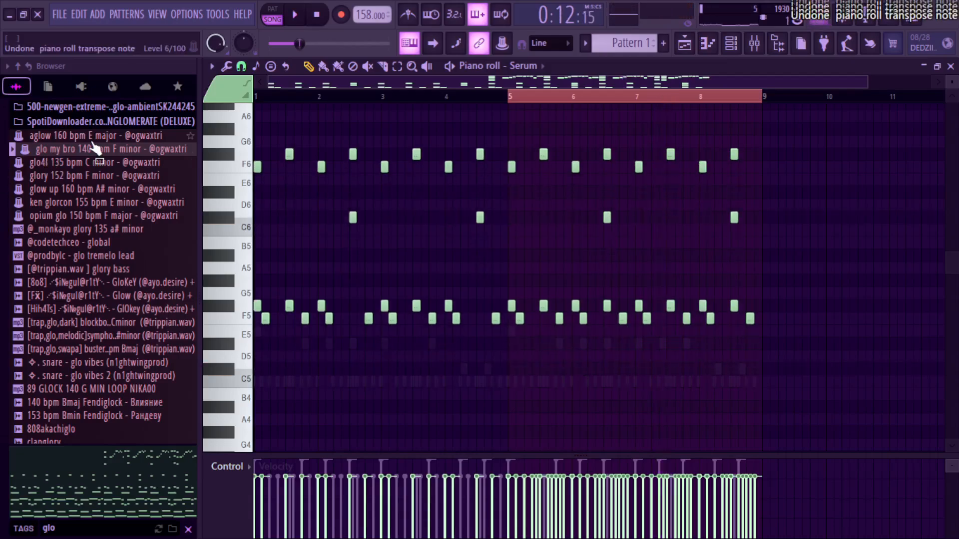
# Step: Delete all Serum melody notes and remove the Serum channel from the channel rack
pyautogui.hotkey('ctrl', 'a')
pyautogui.press('Delete')
pyautogui.press('space')
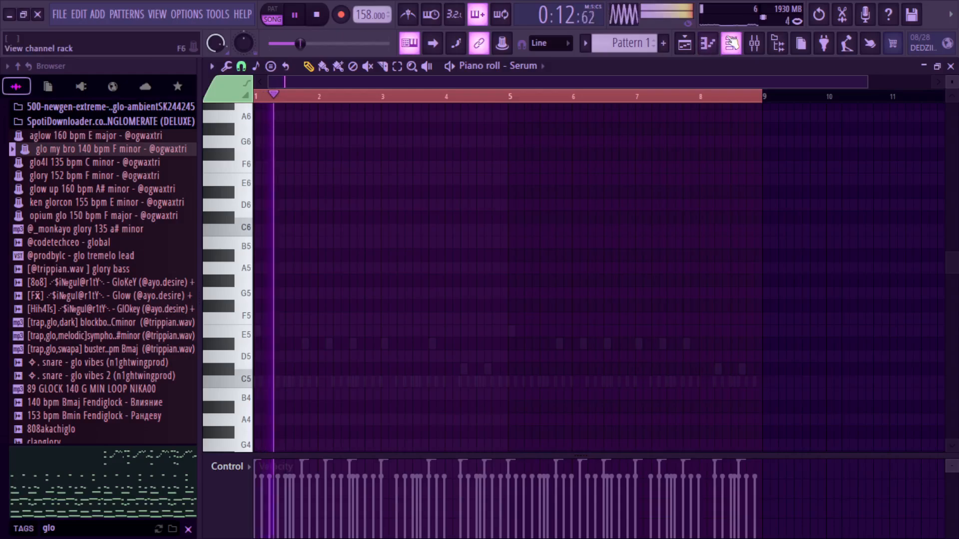
pyautogui.click(731, 43)
pyautogui.rightClick(321, 315)
pyautogui.click(371, 469)
pyautogui.press('Return')
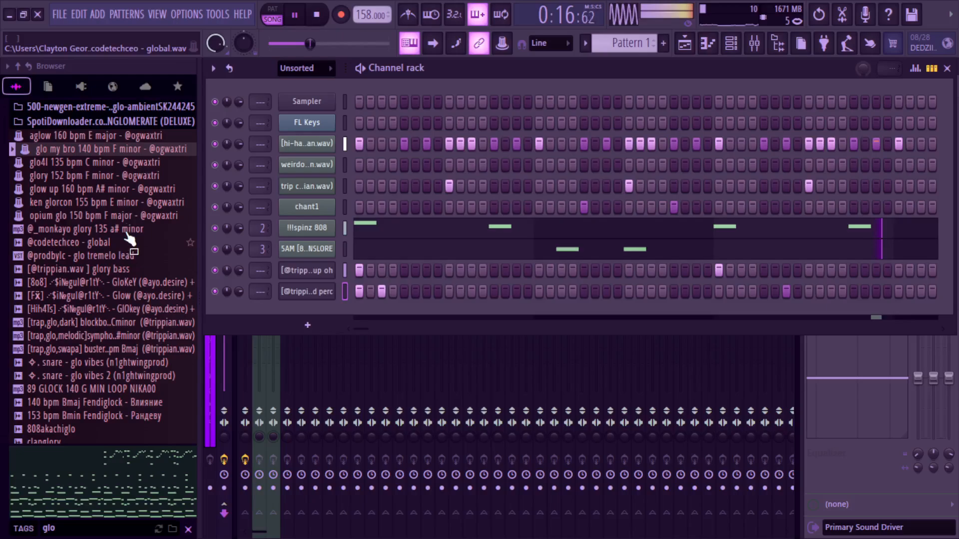
# Step: Clear the browser search and preview the godfather sample in the kit's [snares] folder
pyautogui.click(29, 88)
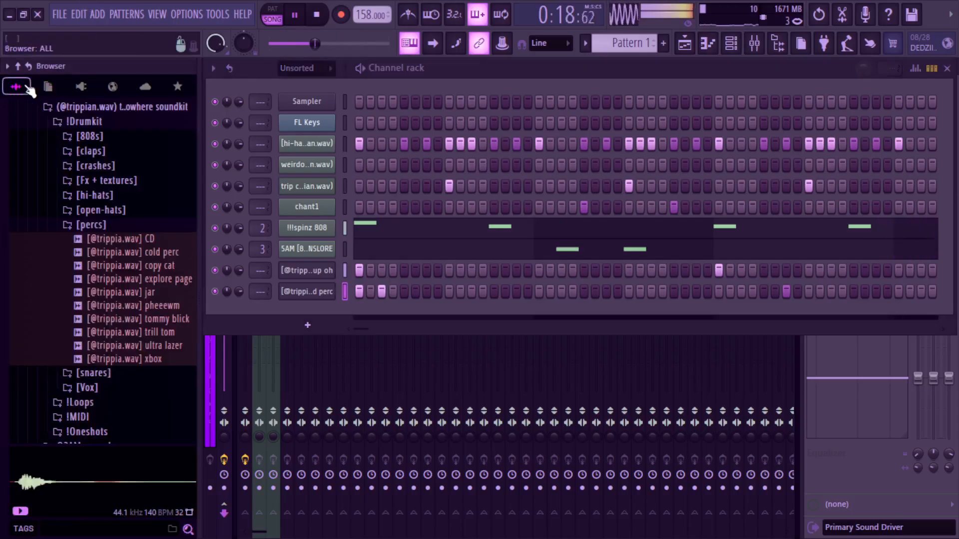
pyautogui.click(91, 226)
pyautogui.click(97, 230)
pyautogui.click(97, 229)
pyautogui.click(100, 239)
pyautogui.click(122, 307)
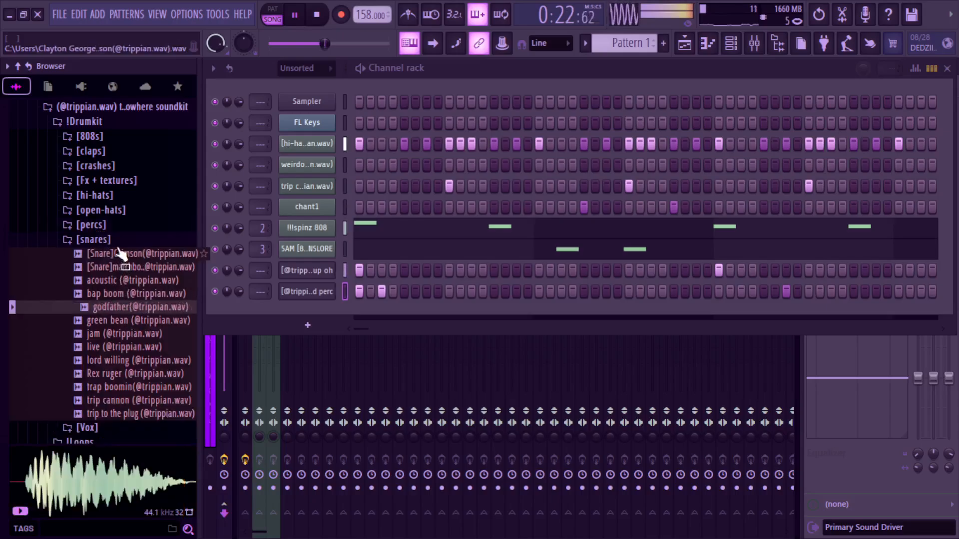
# Step: Check the weirdo channel's piano roll and delete that channel from the channel rack
pyautogui.click(343, 165)
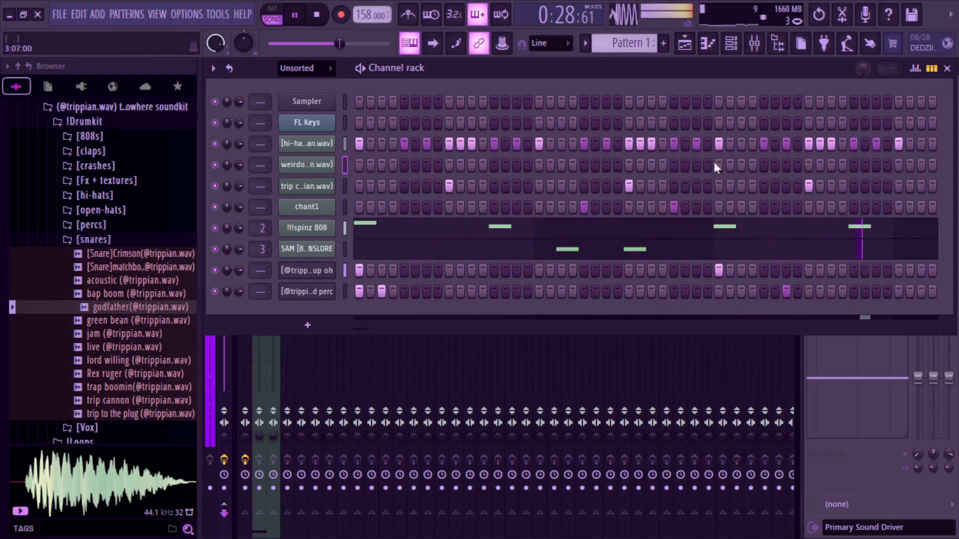
pyautogui.rightClick(313, 170)
pyautogui.click(363, 163)
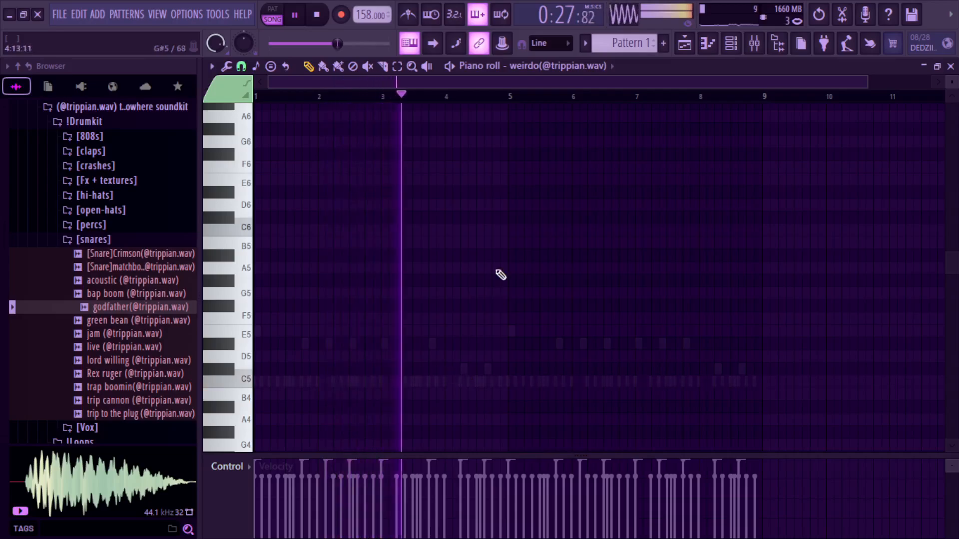
pyautogui.click(731, 43)
pyautogui.rightClick(315, 165)
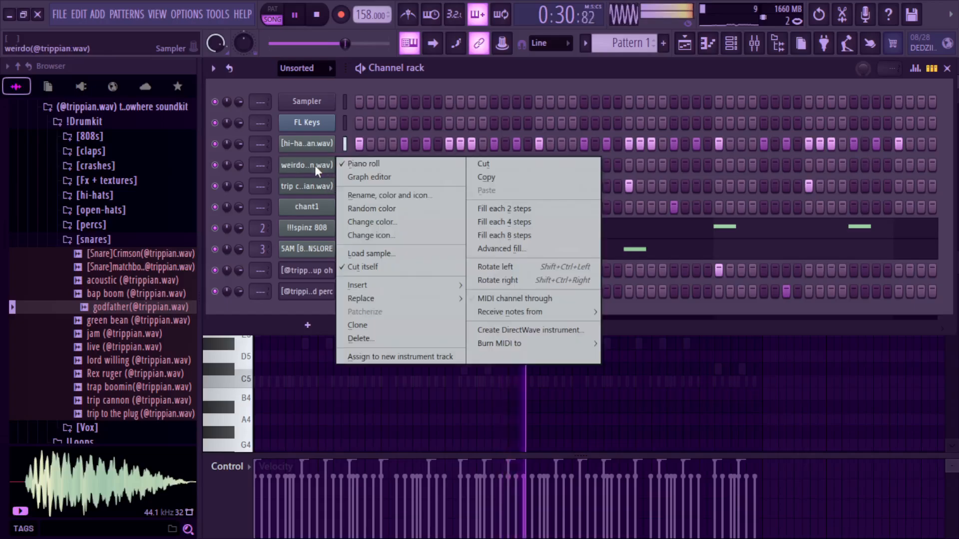
pyautogui.click(378, 341)
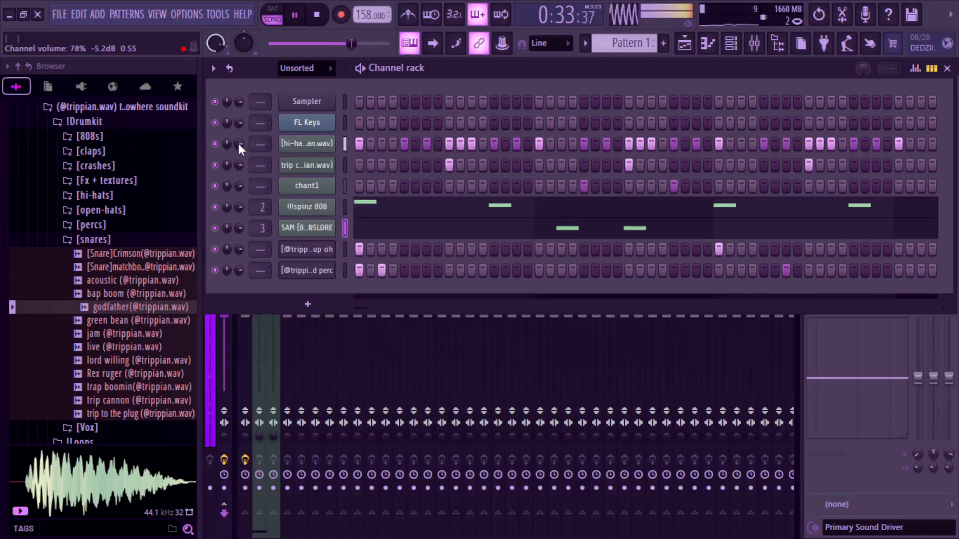
# Step: Preview the Crimson snare and compare the samples in the kit's [crashes] folder
pyautogui.click(106, 253)
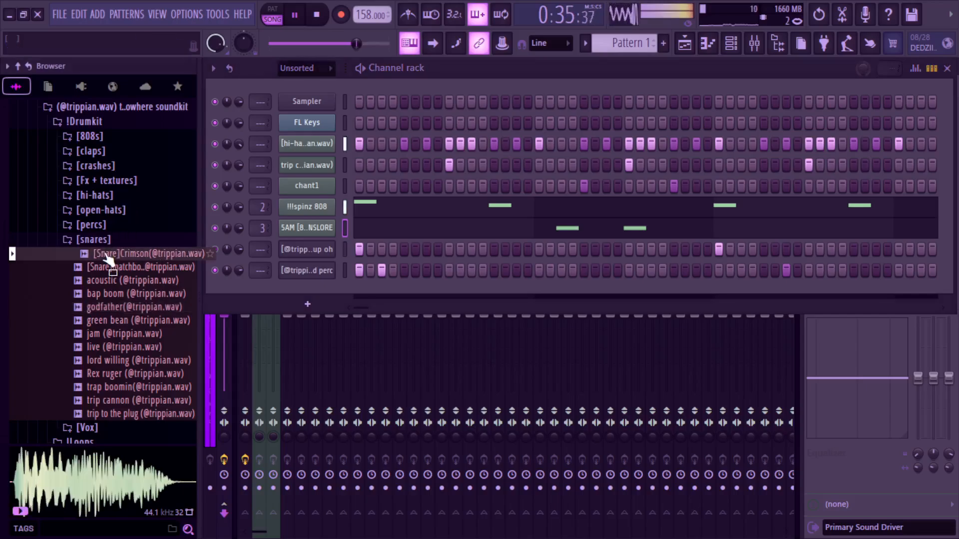
pyautogui.click(109, 240)
pyautogui.click(120, 167)
pyautogui.click(124, 181)
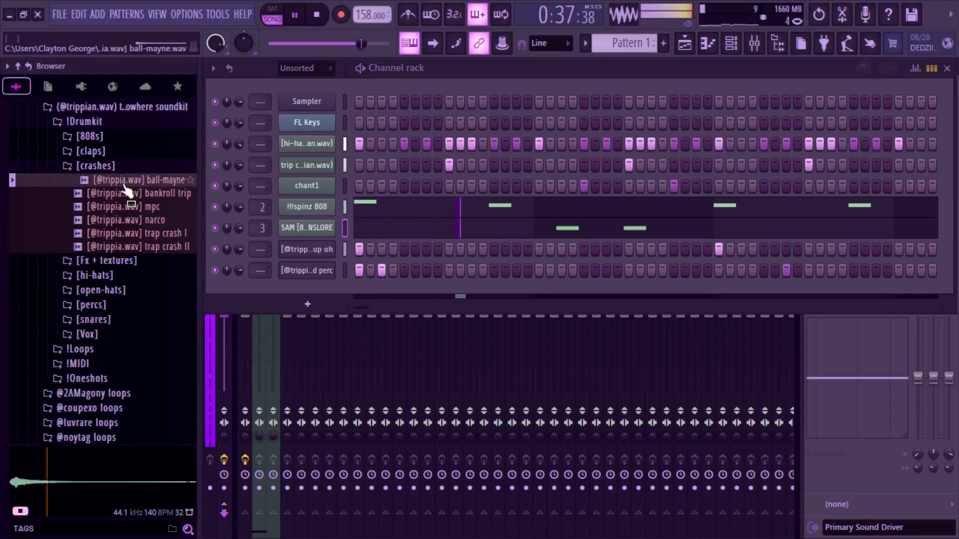
pyautogui.click(125, 195)
pyautogui.click(125, 207)
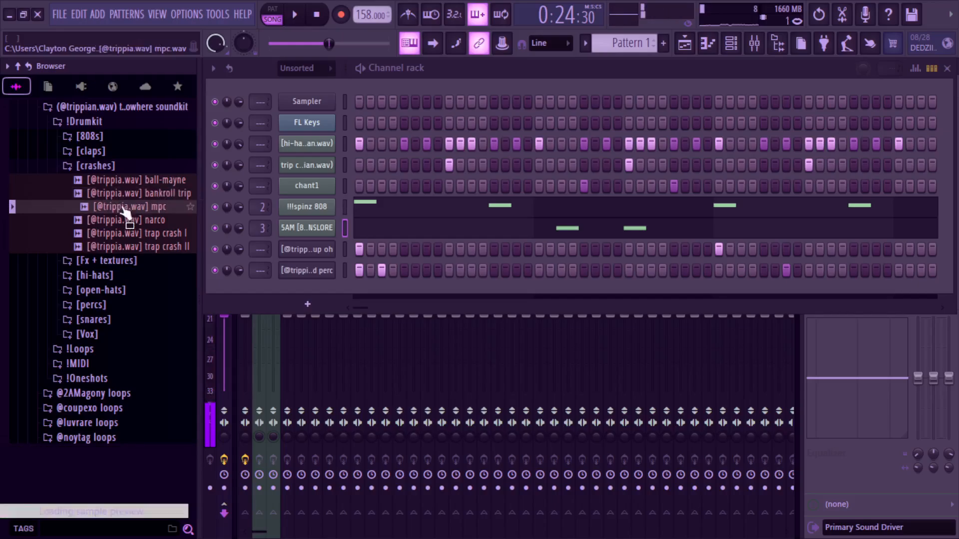
pyautogui.click(125, 219)
pyautogui.click(124, 233)
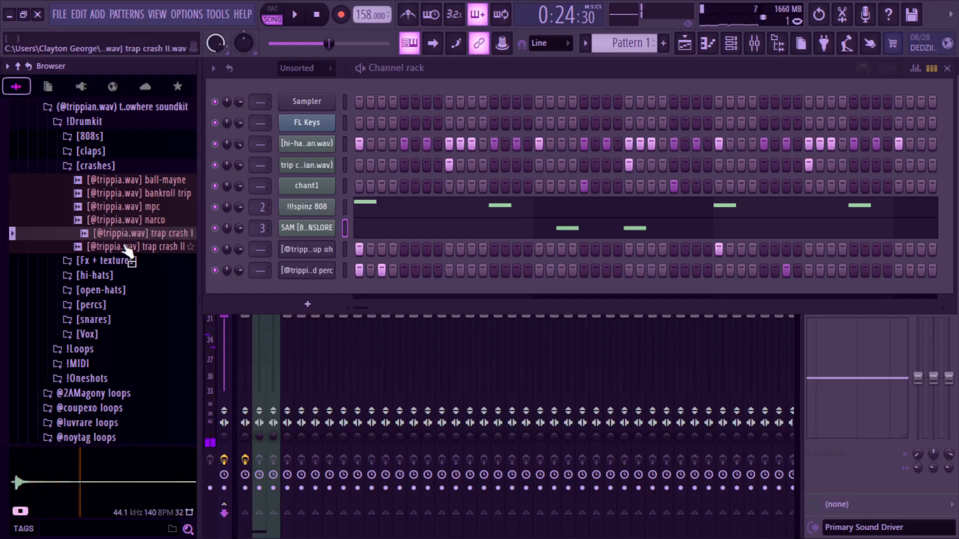
pyautogui.click(125, 246)
pyautogui.click(125, 220)
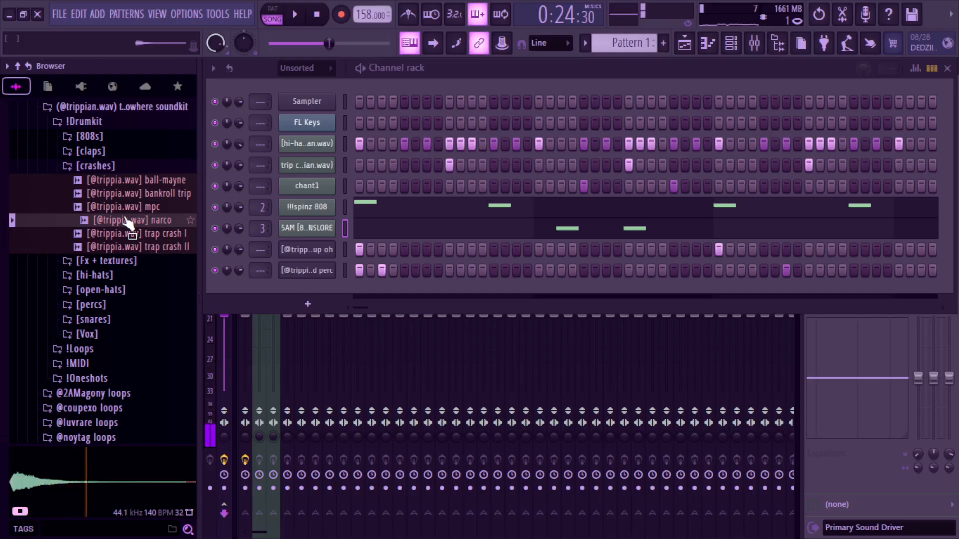
# Step: Try the narco crash at the start of playlist Track 5 and remove its clip
pyautogui.moveTo(658, 64); pyautogui.dragTo(325, 302)
pyautogui.press('space')
pyautogui.click(397, 97)
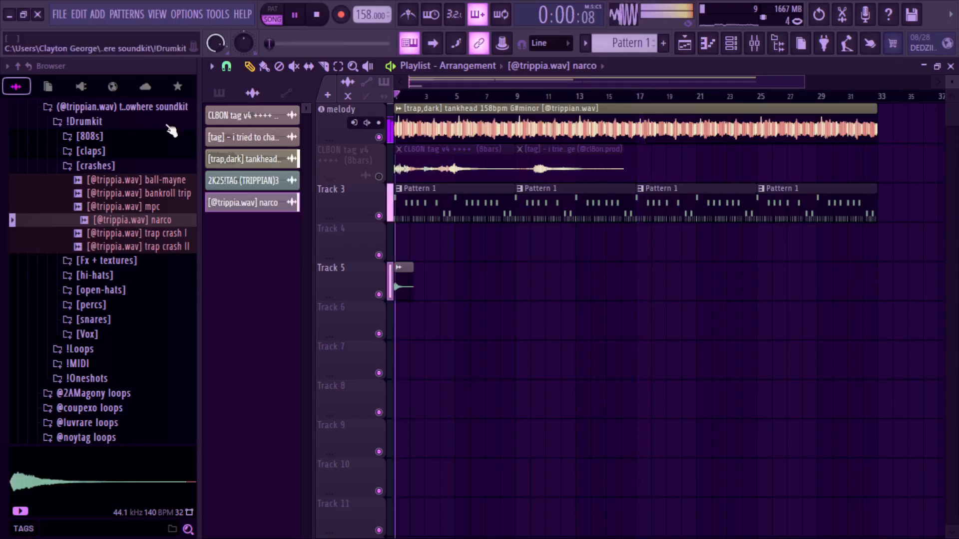
pyautogui.rightClick(399, 277)
pyautogui.press('space')
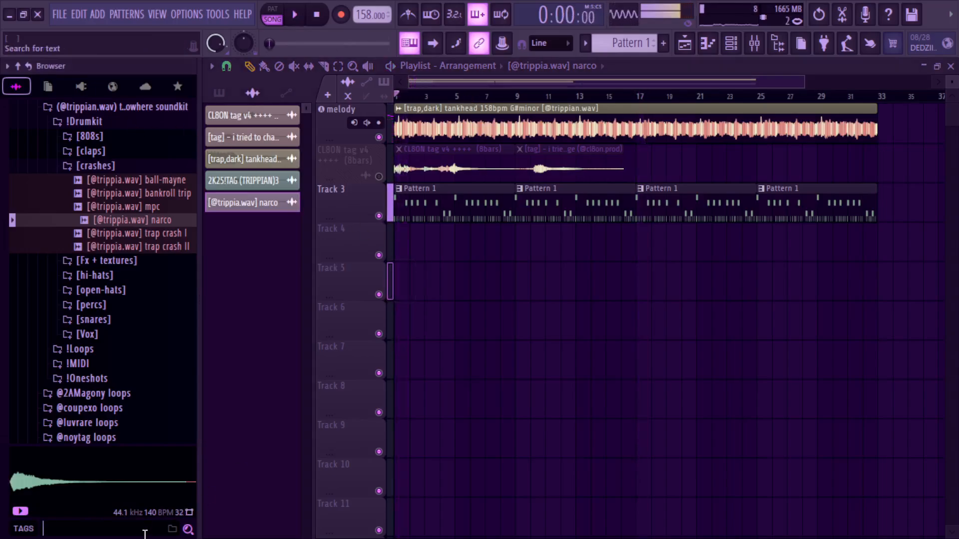
# Step: Search the browser for crash and place [ADH] CRASH (1) at bar 1 of playlist Track 4
pyautogui.click(81, 528)
pyautogui.write('crash')
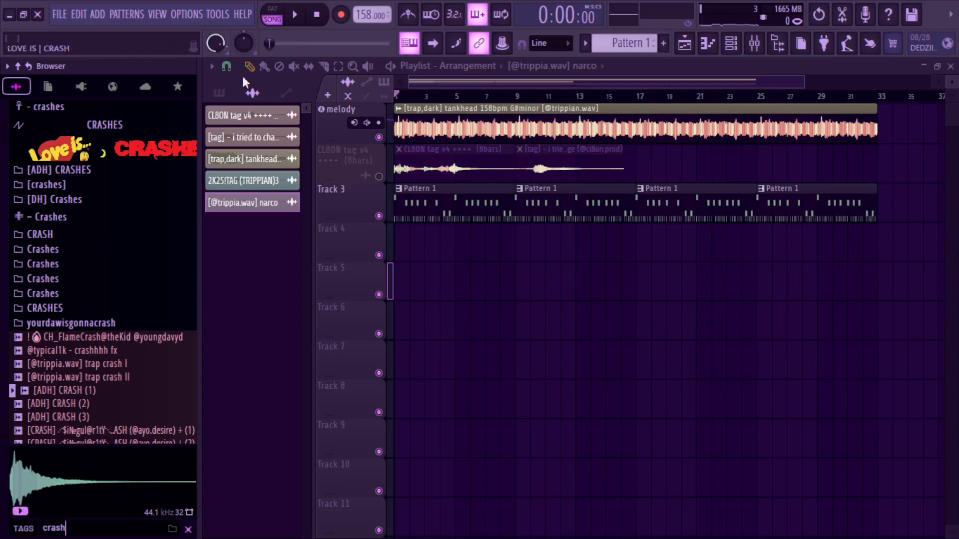
pyautogui.click(69, 171)
pyautogui.click(68, 184)
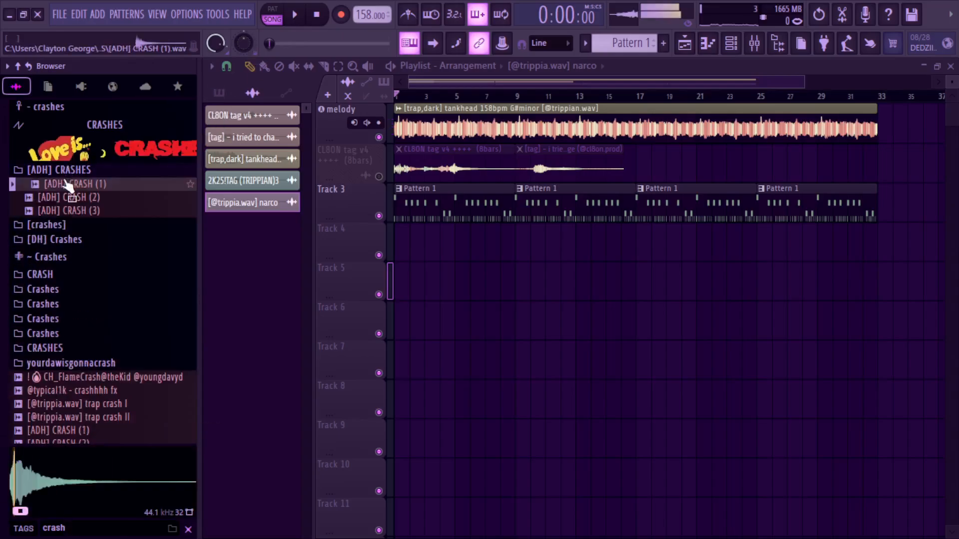
pyautogui.moveTo(71, 189); pyautogui.dragTo(435, 293)
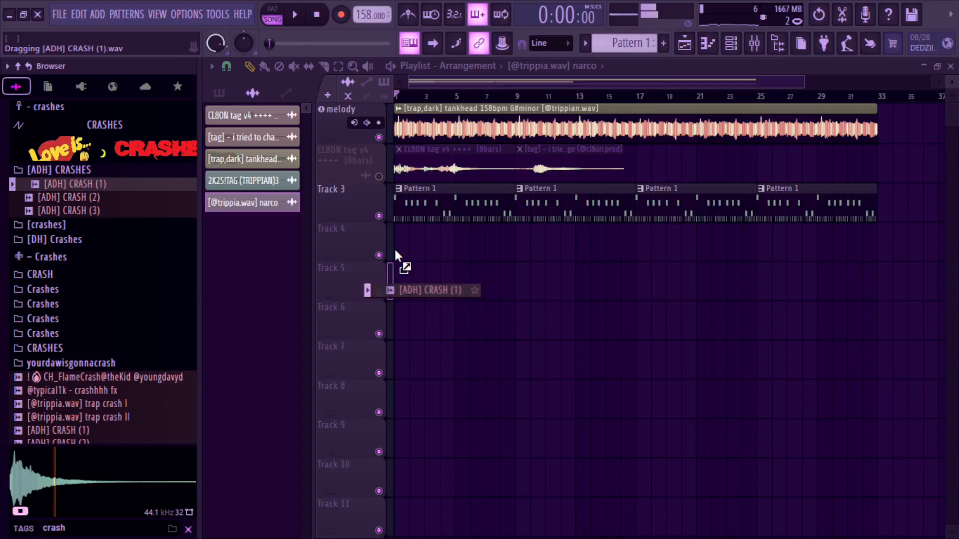
pyautogui.moveTo(394, 257); pyautogui.dragTo(394, 257)
pyautogui.press('space')
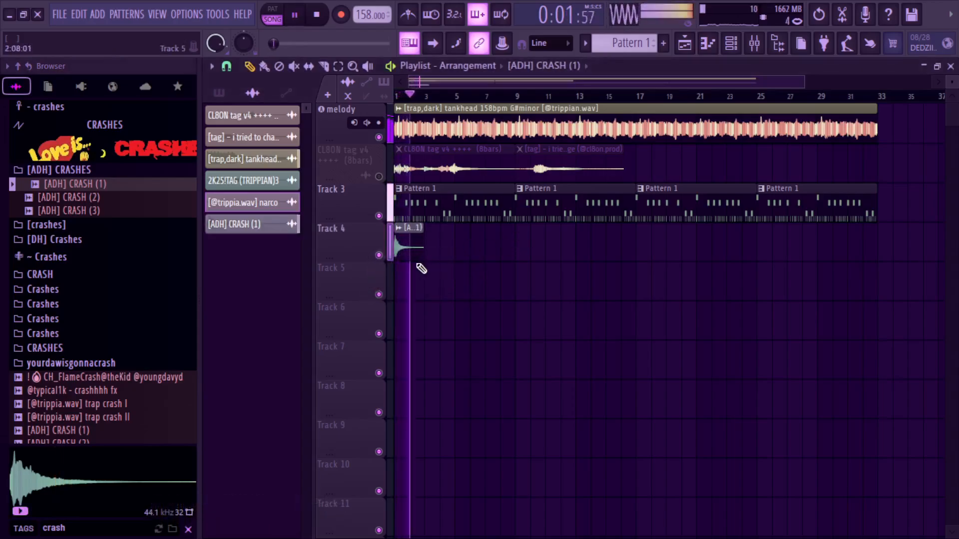
# Step: Lower the crash clip's volume to -6.4 dB and place a second crash clip at bar 17 on Track 4
pyautogui.moveTo(395, 237); pyautogui.dragTo(458, 254)
pyautogui.hotkey('ctrl', 'z')
pyautogui.click(629, 241)
pyautogui.moveTo(631, 229); pyautogui.dragTo(645, 229)
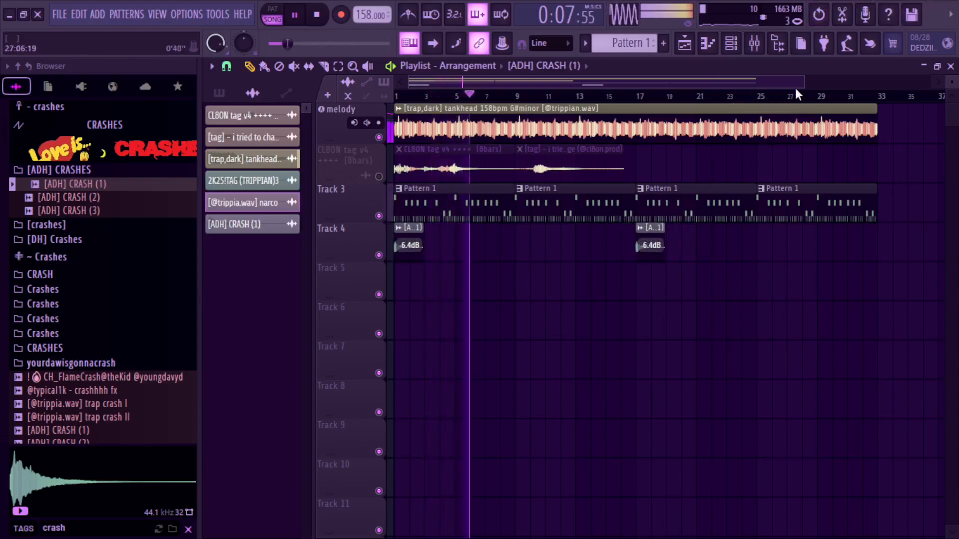
# Step: Set the [ADH] CRASH (1) sample's time stretching to 2 bars
pyautogui.doubleClick(413, 242)
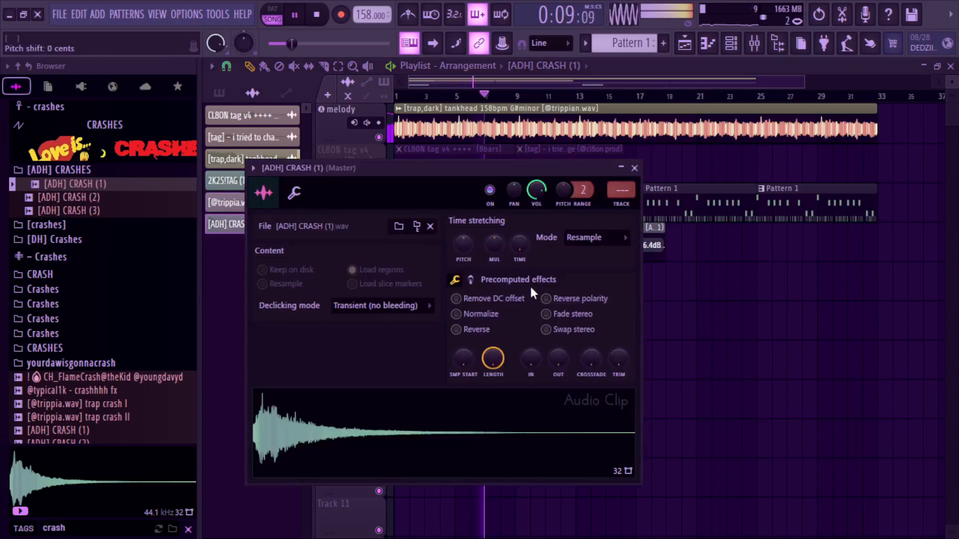
pyautogui.rightClick(526, 250)
pyautogui.click(563, 342)
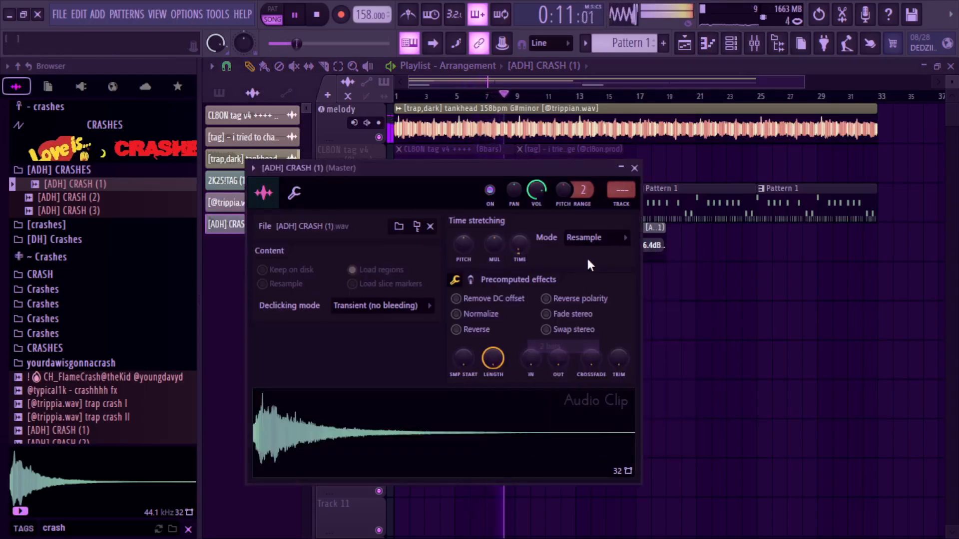
pyautogui.click(634, 168)
# Step: Split Pattern 1 by channel into separate patterns
pyautogui.click(621, 212)
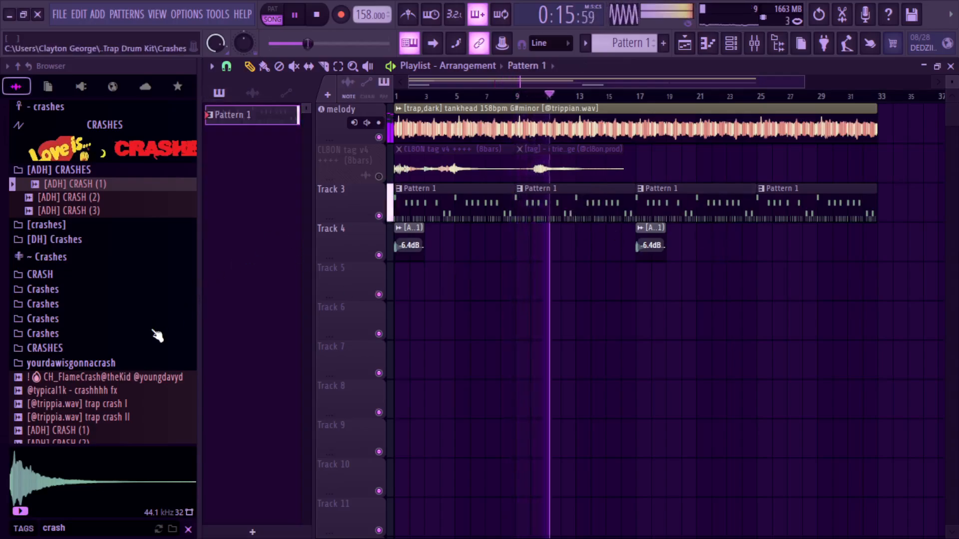
pyautogui.click(588, 124)
pyautogui.click(471, 222)
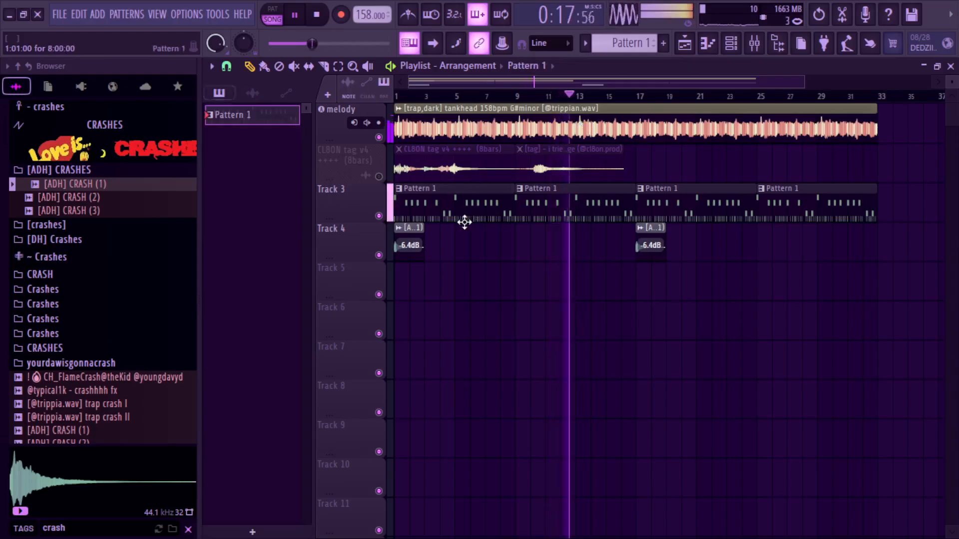
pyautogui.rightClick(252, 115)
pyautogui.click(304, 352)
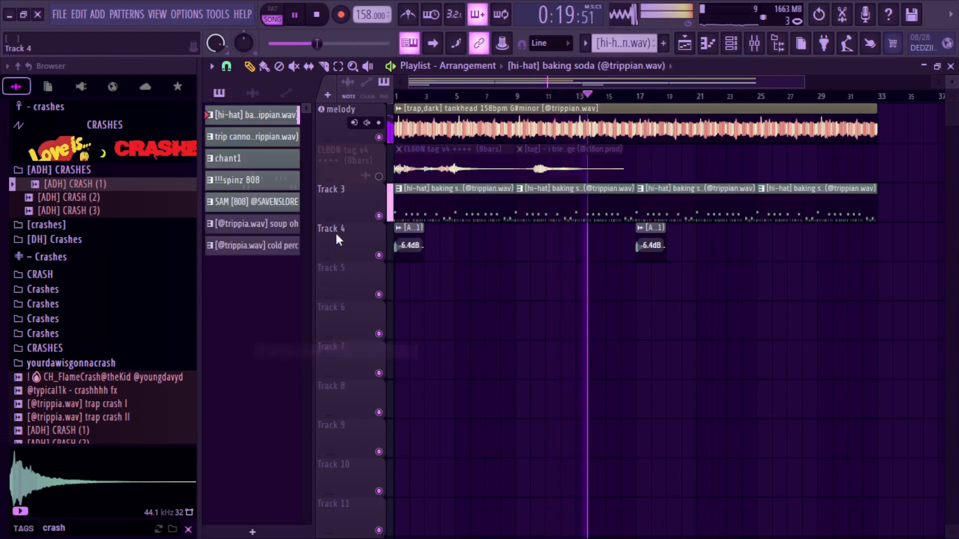
# Step: Delete the hi-hat pattern clips from Track 3 and move both crash clips up from Track 4 to Track 3
pyautogui.press('Delete')
pyautogui.doubleClick(364, 241)
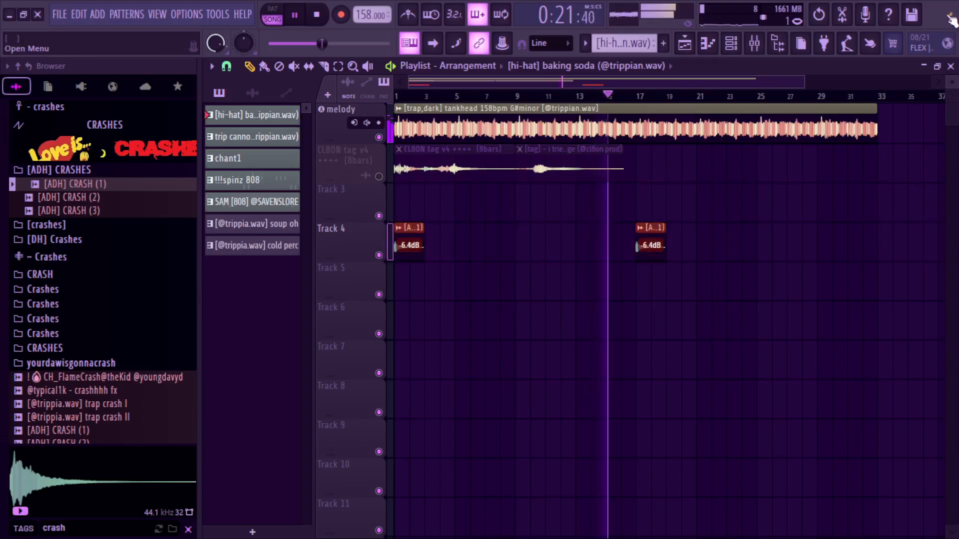
pyautogui.hotkey('shift', 'Up')
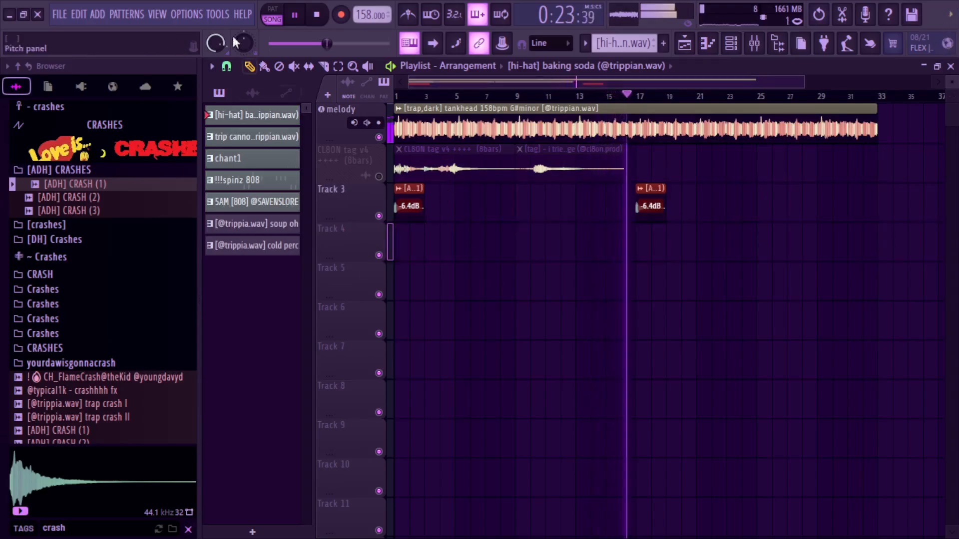
# Step: Reorder the split patterns with the two 808s first and place all seven at bar 1 on Tracks 4 to 10
pyautogui.moveTo(237, 192); pyautogui.dragTo(257, 113)
pyautogui.moveTo(252, 202); pyautogui.dragTo(399, 246)
pyautogui.click(250, 119)
pyautogui.keyDown('shift'); pyautogui.click(259, 251); pyautogui.keyUp('shift')
# Step: Duplicate the seven pattern clips three times to start at bars 9, 17 and 25
pyautogui.hotkey('ctrl', 'b')
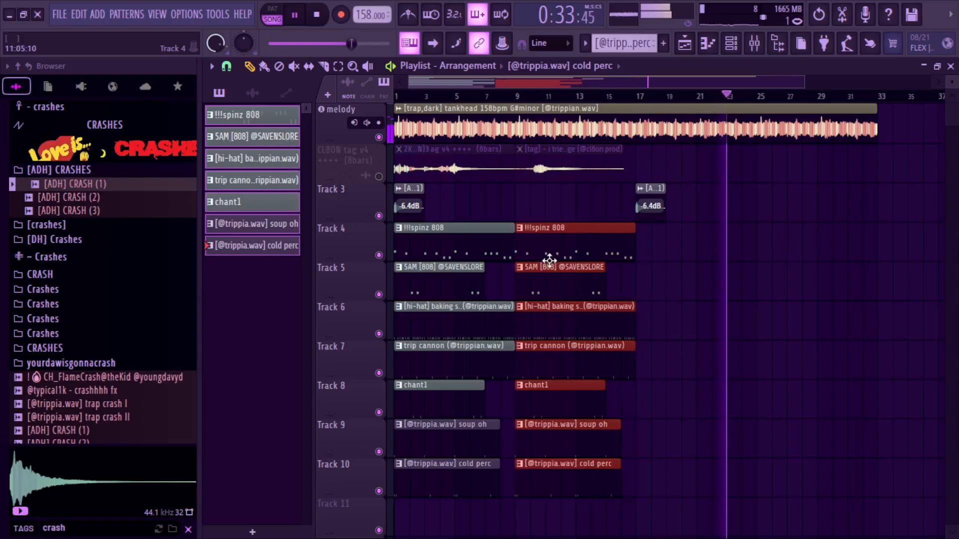
pyautogui.hotkey('ctrl', 'b')
pyautogui.hotkey('ctrl', 'b')
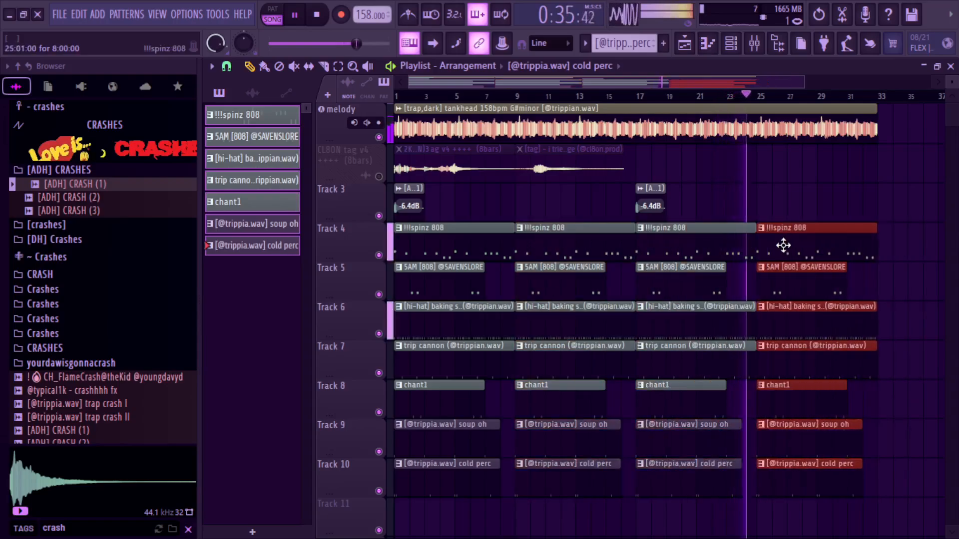
# Step: Stop playback and trim the first trip cannon clip on Track 7 to start at bar 2
pyautogui.moveTo(802, 85); pyautogui.dragTo(611, 84)
pyautogui.scroll(2, 421, 128)
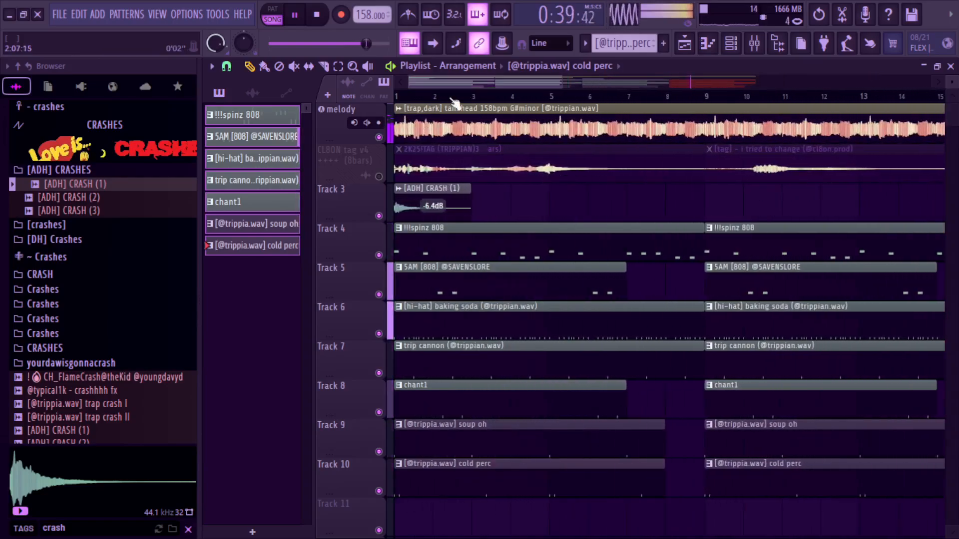
pyautogui.press('space')
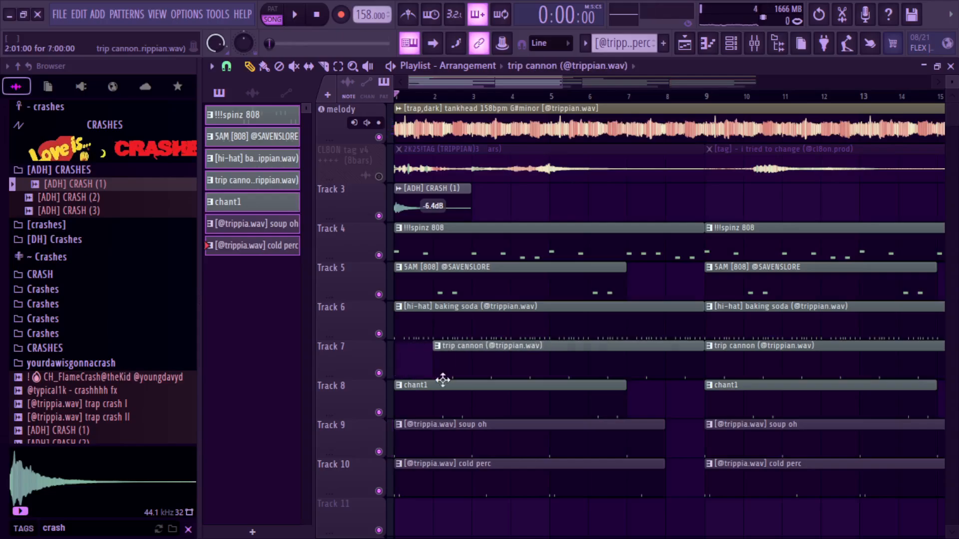
# Step: Trim the first cold perc clip on Track 10 to start at bar 2
pyautogui.press('space')
pyautogui.moveTo(406, 465); pyautogui.dragTo(435, 497)
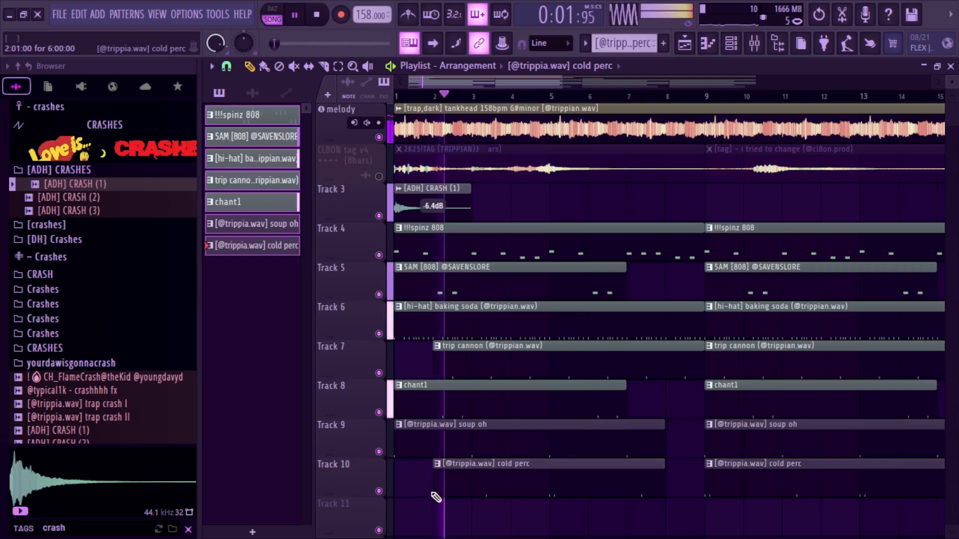
pyautogui.moveTo(434, 360); pyautogui.dragTo(434, 381)
pyautogui.press('space')
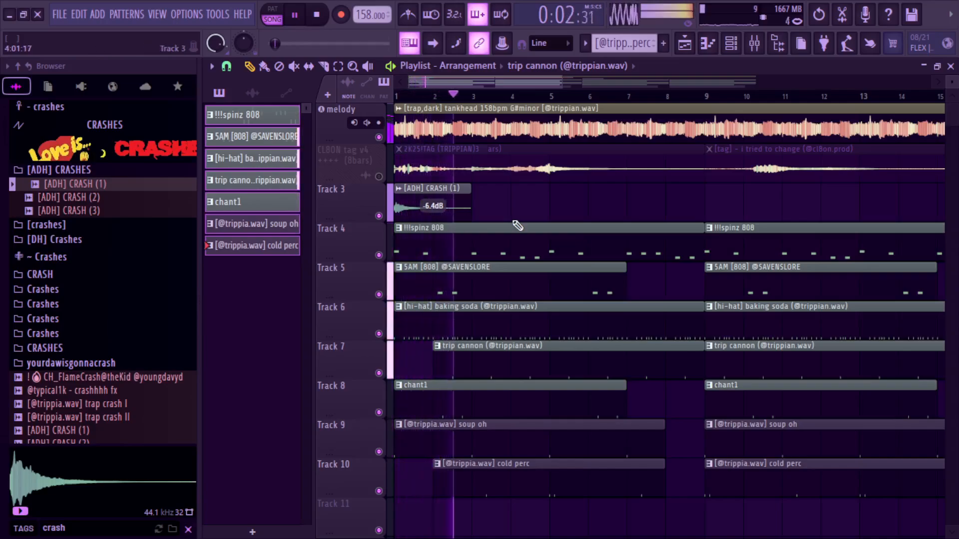
# Step: Trim the first spinz 808 clip on Track 4 to start at bar 2 and stop playback
pyautogui.scroll(4, 464, 132)
pyautogui.scroll(-1, 465, 132)
pyautogui.press('space')
pyautogui.press('space')
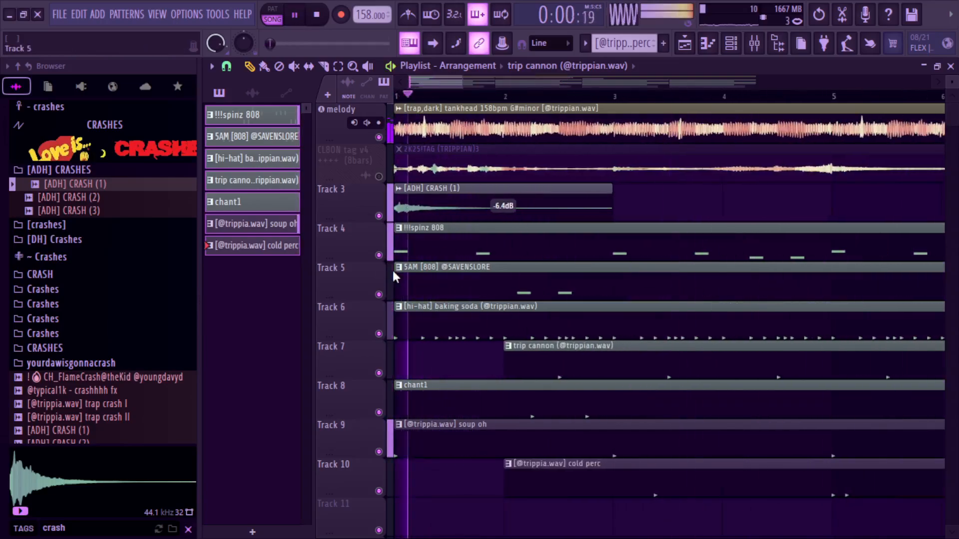
pyautogui.moveTo(403, 251); pyautogui.dragTo(505, 252)
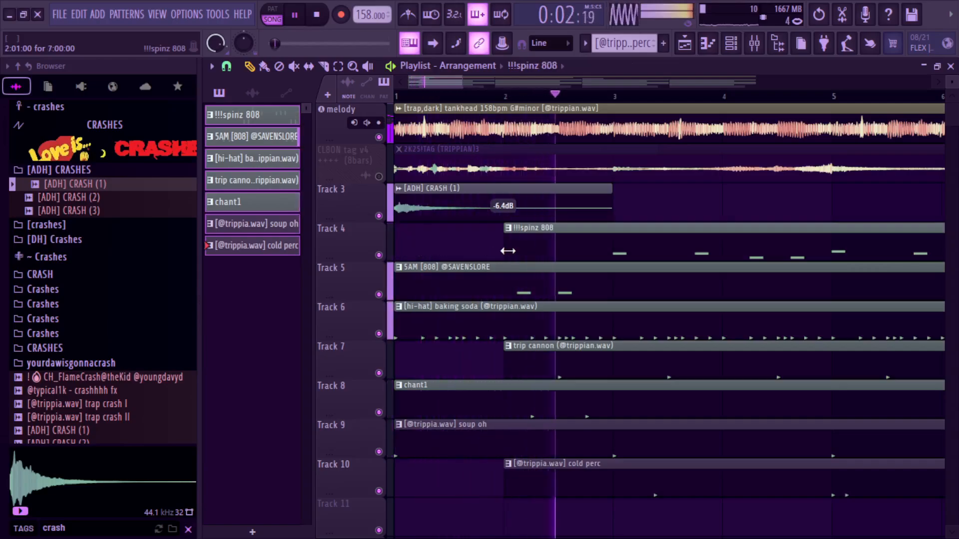
pyautogui.press('space')
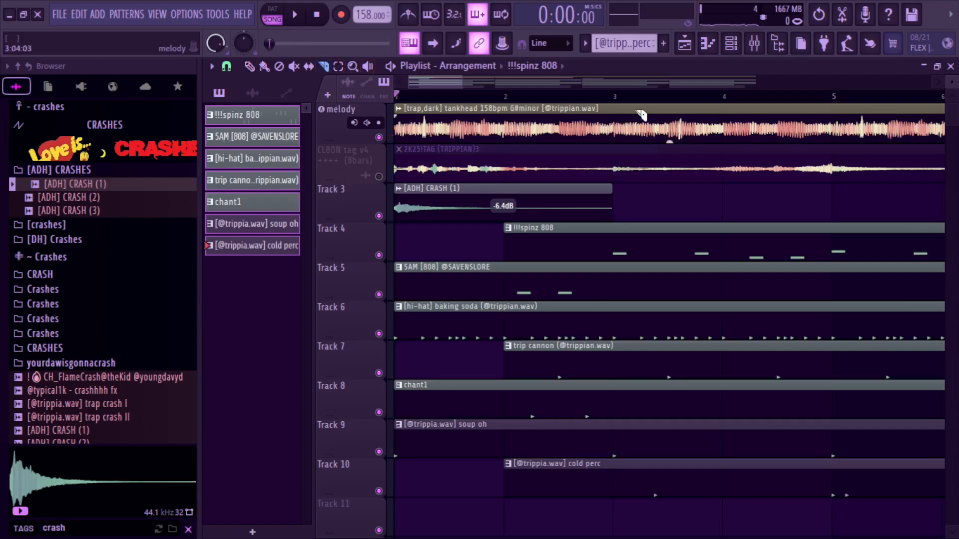
# Step: Make the melody's first two bars a unique clip and move it to Track 5 in place of the first 5AM 808 clip
pyautogui.rightClick(395, 115)
pyautogui.click(433, 254)
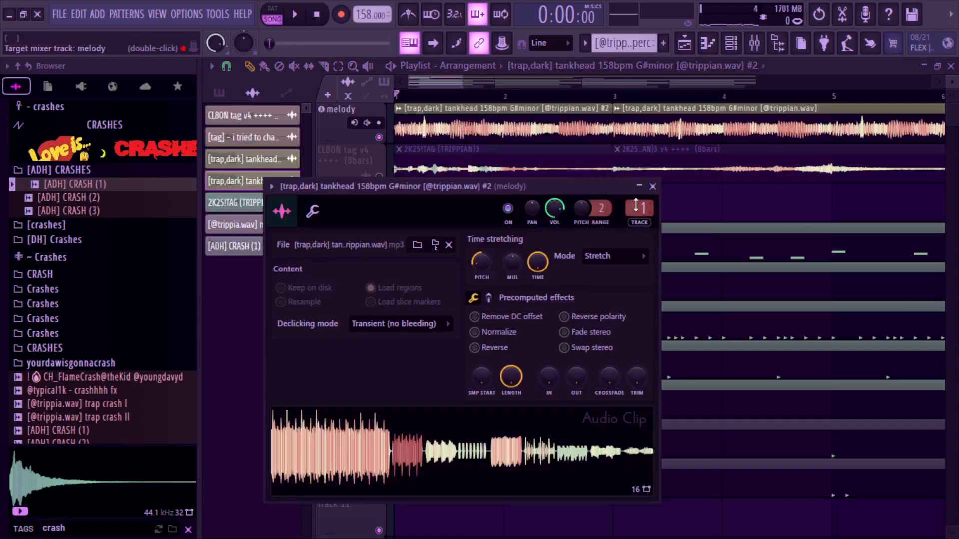
pyautogui.moveTo(462, 82); pyautogui.dragTo(505, 86)
pyautogui.rightClick(475, 288)
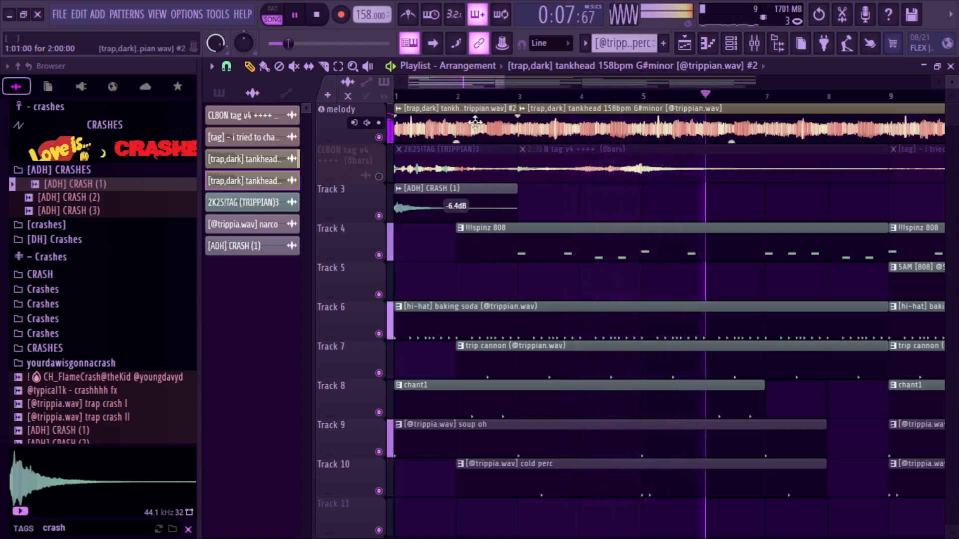
pyautogui.moveTo(472, 124); pyautogui.dragTo(472, 283)
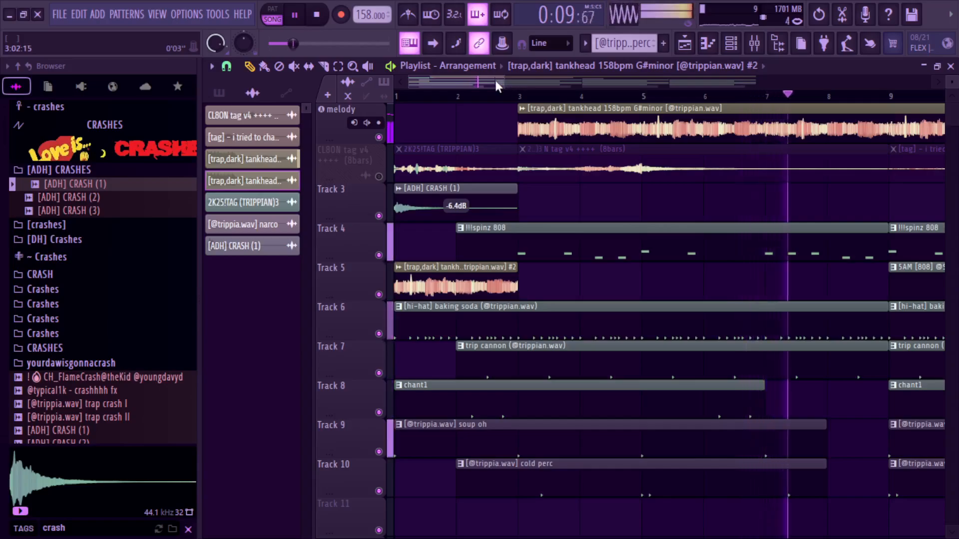
# Step: Make the spinz 808 clip at bar 17 unique and open its notes in the piano roll
pyautogui.moveTo(508, 79); pyautogui.dragTo(753, 84)
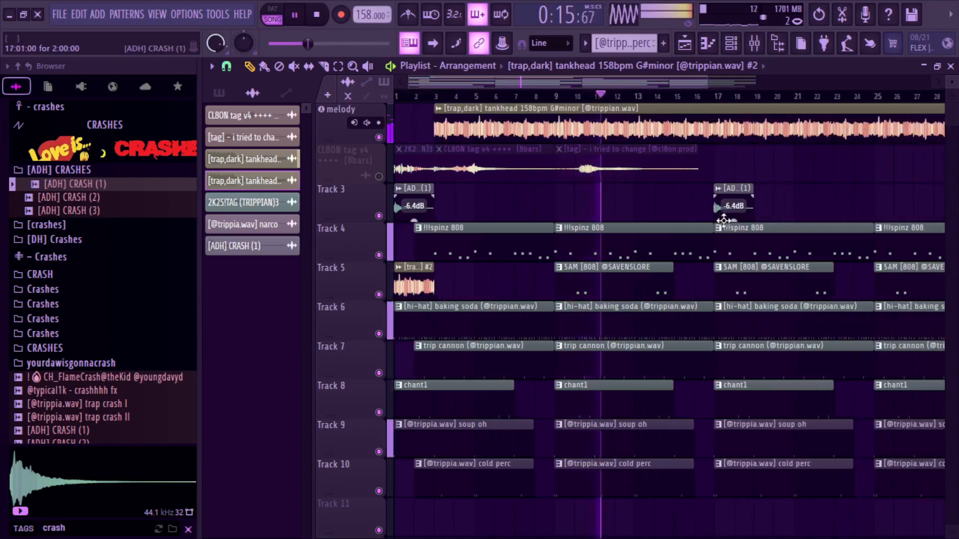
pyautogui.rightClick(721, 234)
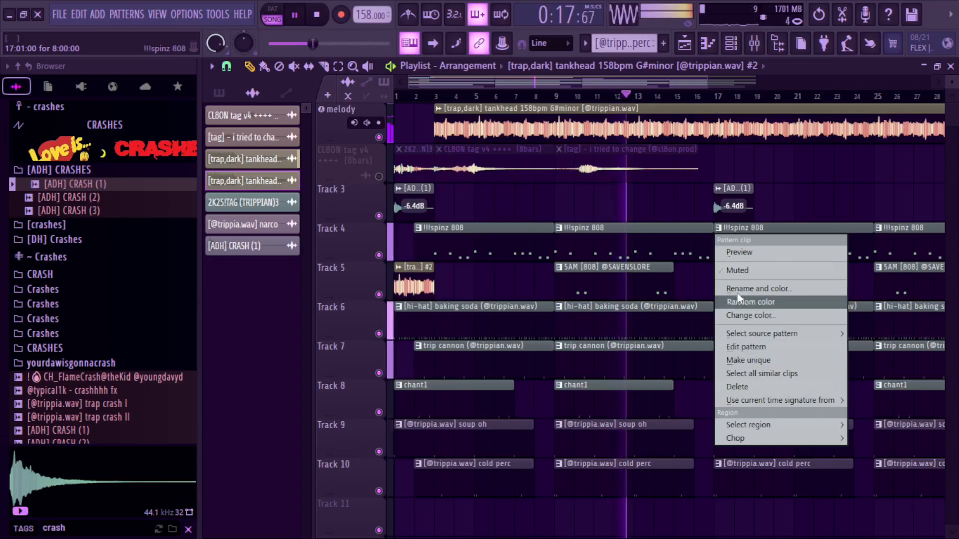
pyautogui.click(744, 359)
pyautogui.doubleClick(751, 242)
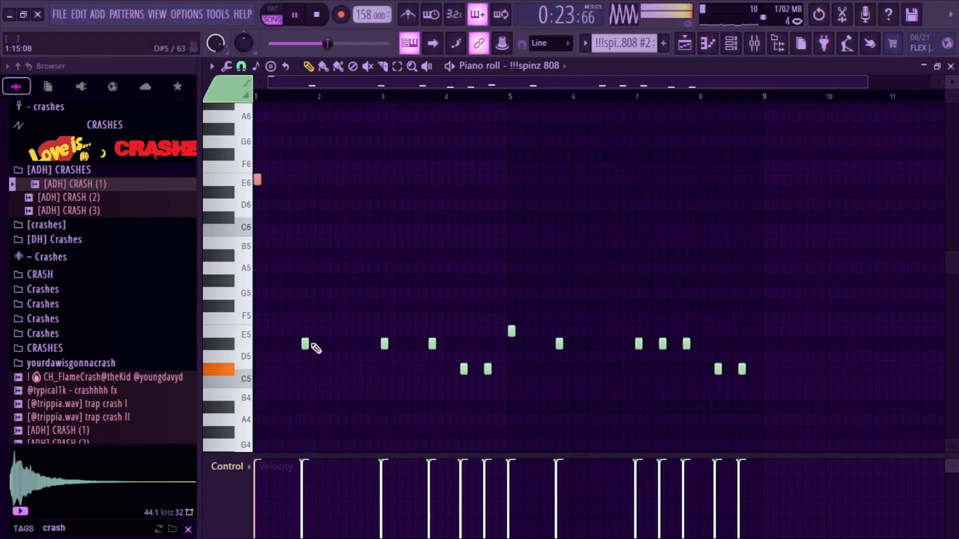
# Step: Undo the octave transposition of the pattern's first 808 note
pyautogui.keyDown('ctrl'); pyautogui.click(529, 185); pyautogui.keyUp('ctrl')
pyautogui.press('space')
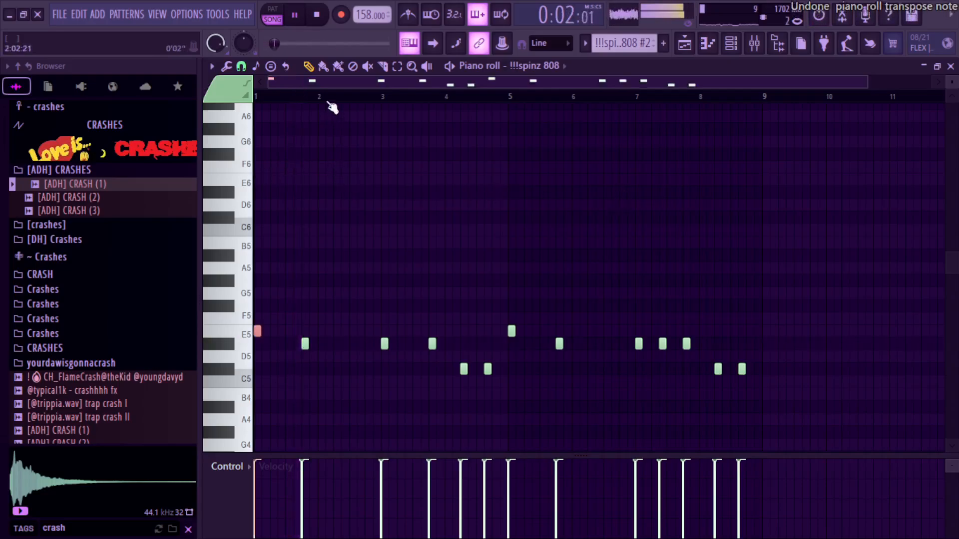
pyautogui.press('space')
# Step: Move the first D#5 note to just past bar 2, draw a D#5 in its former place and lower that one three octaves
pyautogui.moveTo(305, 346); pyautogui.dragTo(334, 342)
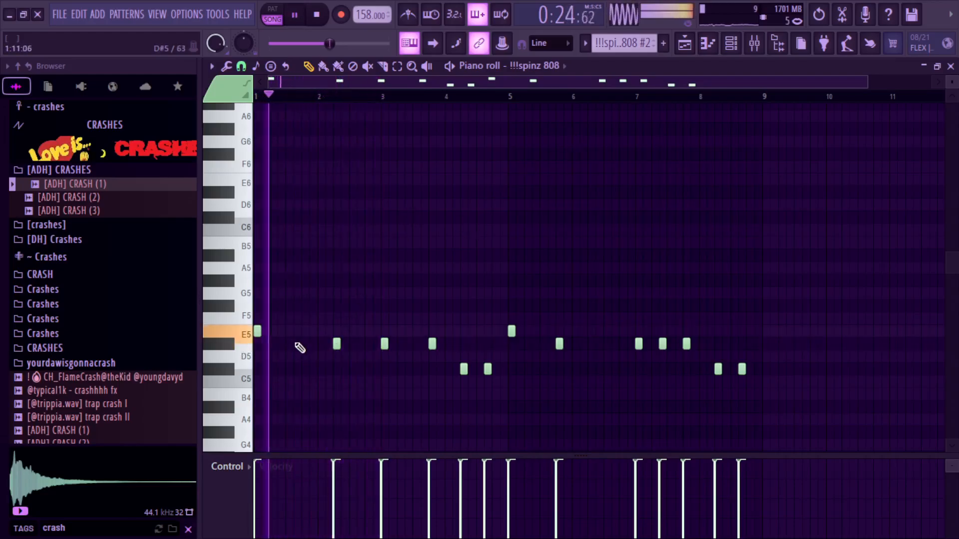
pyautogui.click(303, 344)
pyautogui.press('space')
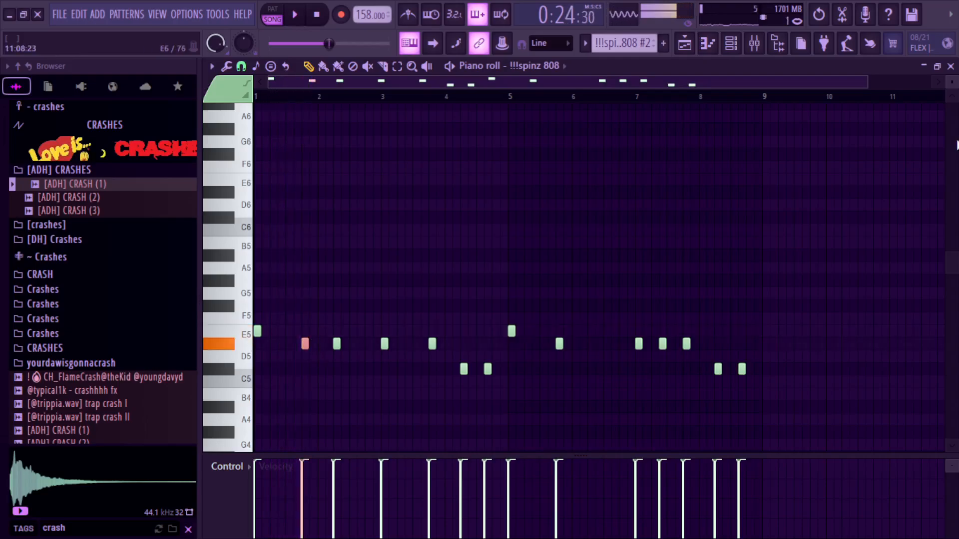
pyautogui.hotkey('ctrl', 'Down')
pyautogui.hotkey('ctrl', 'Down')
pyautogui.hotkey('ctrl', 'Down')
pyautogui.press('space')
# Step: Delete the D#5 note just past bar 2 and replay the passage
pyautogui.moveTo(952, 349); pyautogui.dragTo(953, 296)
pyautogui.rightClick(336, 246)
pyautogui.press('space')
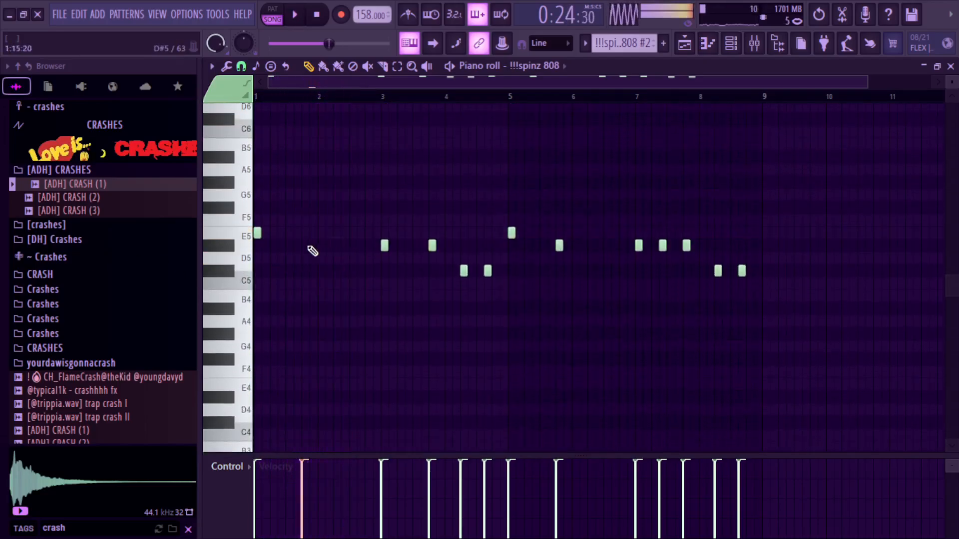
pyautogui.press('space')
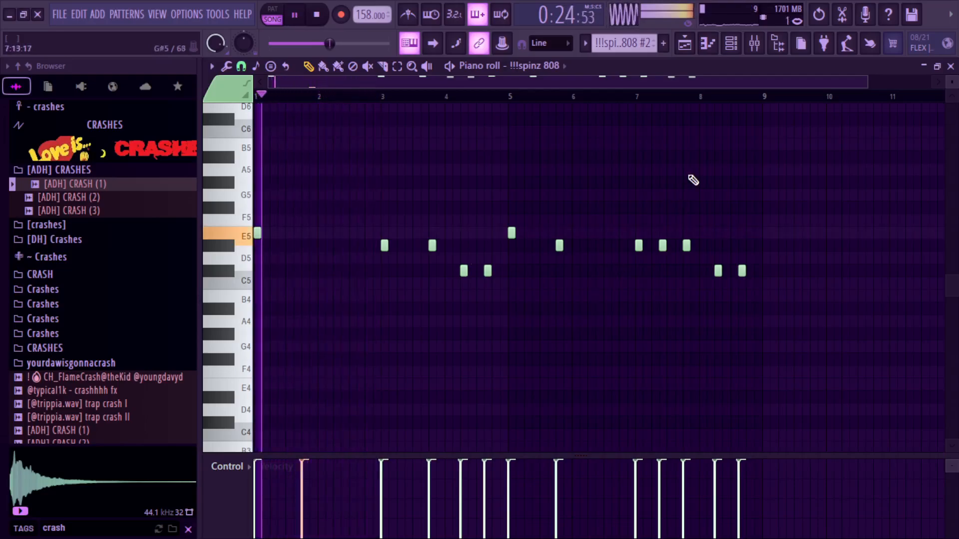
# Step: Return to the playlist and delete the 5AM 808 clip at bar 17 on Track 5
pyautogui.click(685, 43)
pyautogui.rightClick(751, 295)
pyautogui.press('space')
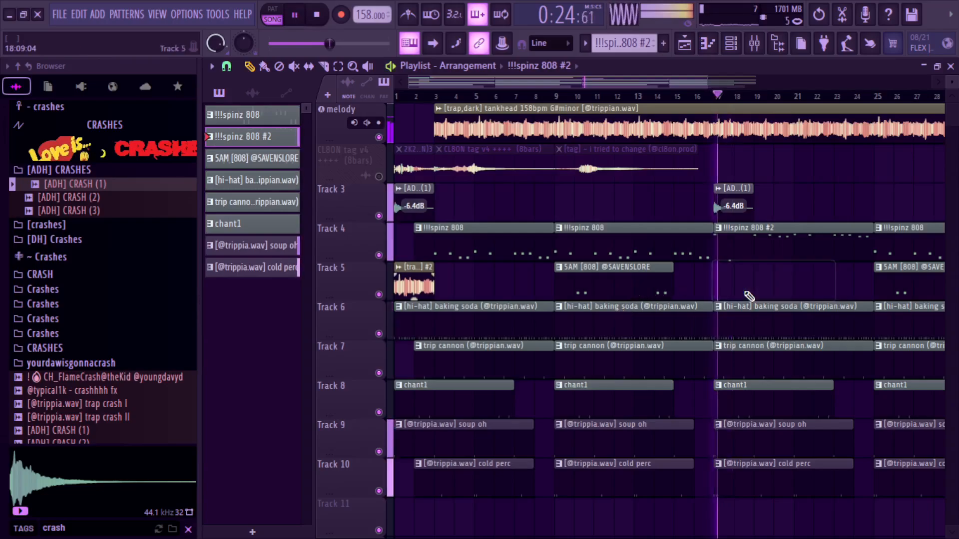
# Step: Add one-step C#5 and C5 notes at 4:03 and 4:04 in the spinz 808 #2 pattern, with the C5 at very low velocity
pyautogui.doubleClick(753, 250)
pyautogui.moveTo(749, 83); pyautogui.dragTo(118, 114)
pyautogui.press('space')
pyautogui.press('space')
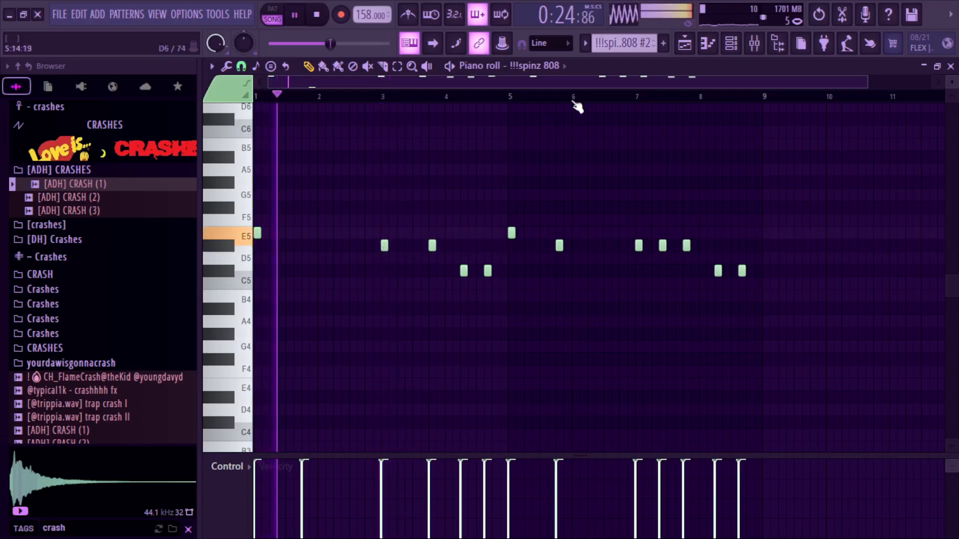
pyautogui.moveTo(860, 83); pyautogui.dragTo(591, 135)
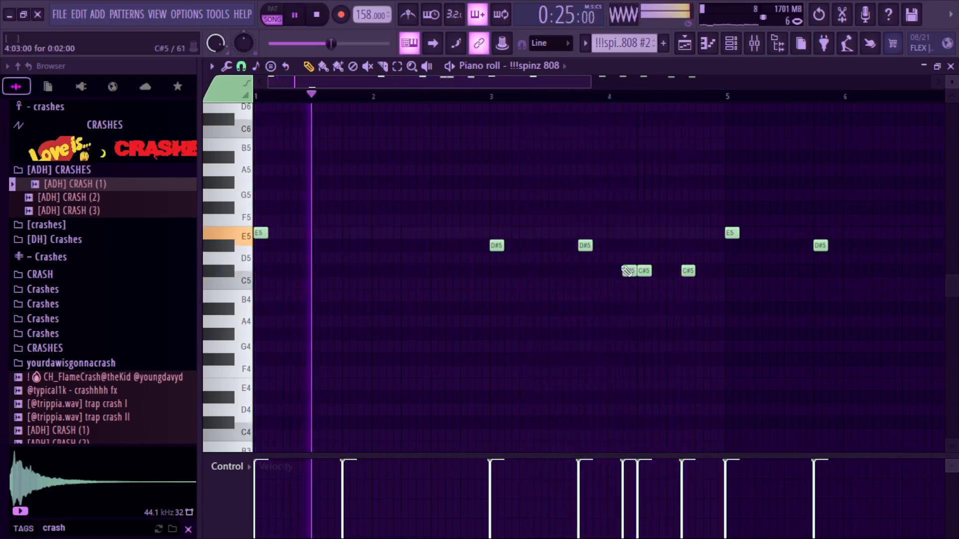
pyautogui.click(626, 270)
pyautogui.click(632, 283)
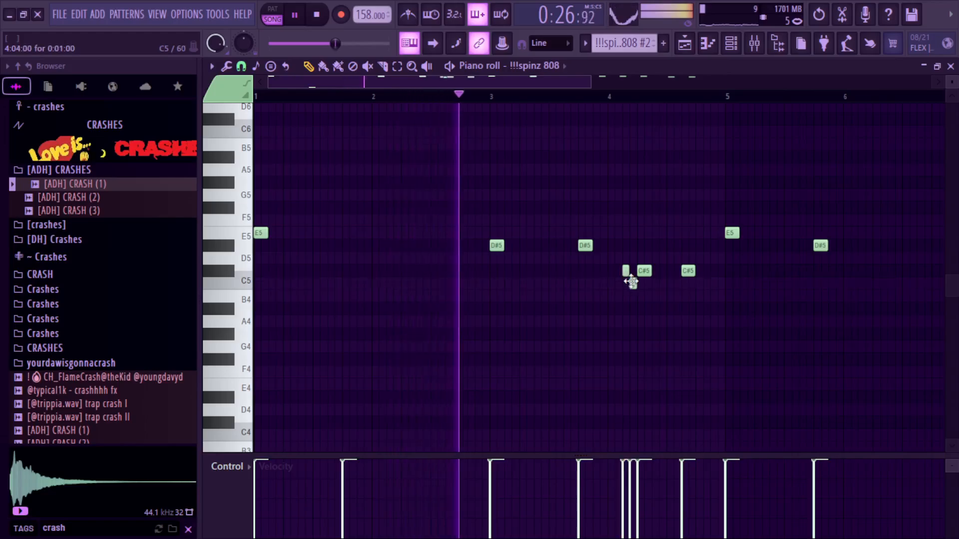
pyautogui.doubleClick(632, 284)
pyautogui.click(556, 355)
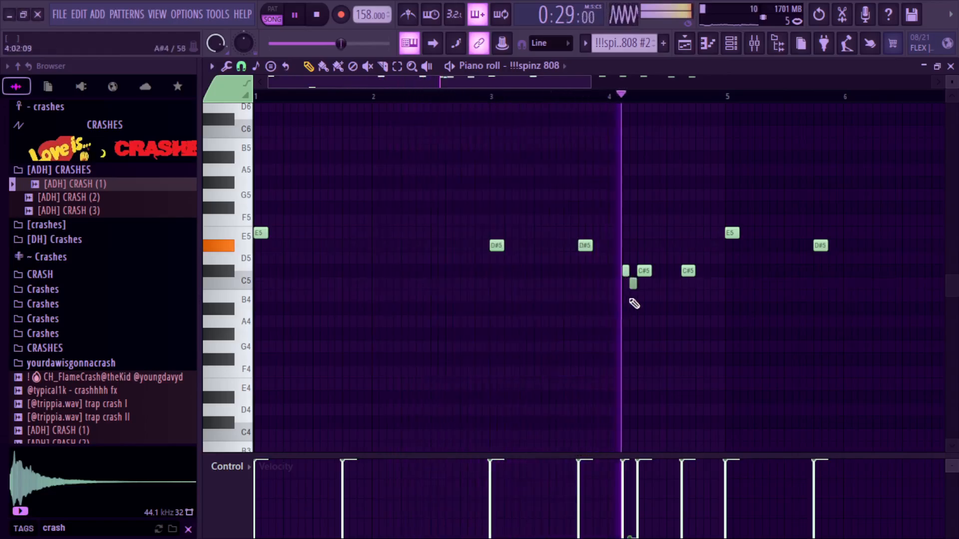
# Step: Add a two-step G#5 note at 6:15, just before the D#5 note at bar 7
pyautogui.moveTo(495, 83); pyautogui.dragTo(680, 107)
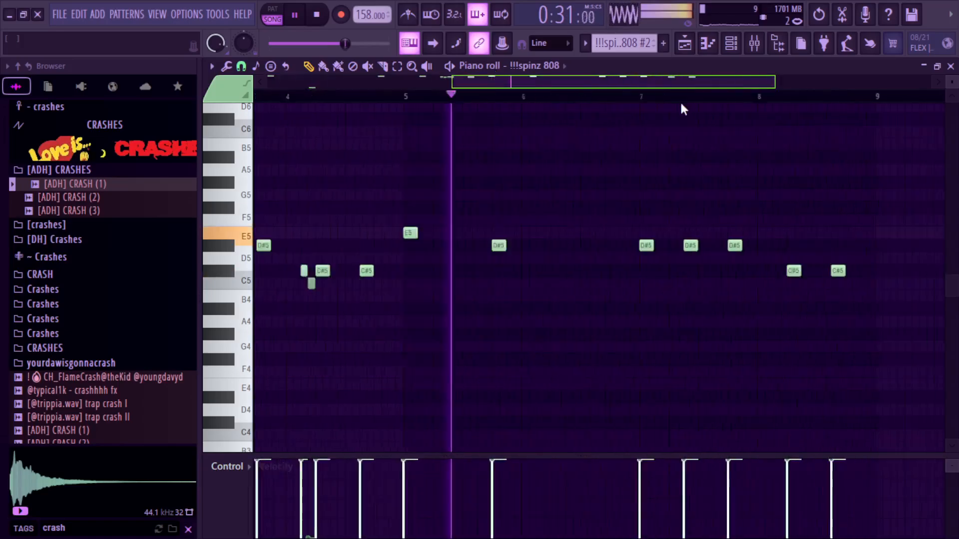
pyautogui.click(535, 170)
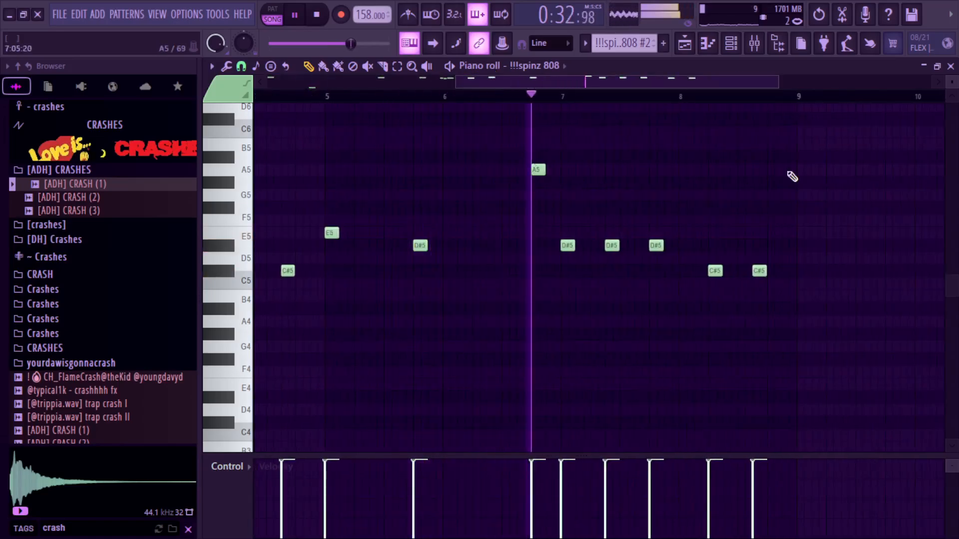
pyautogui.press('space')
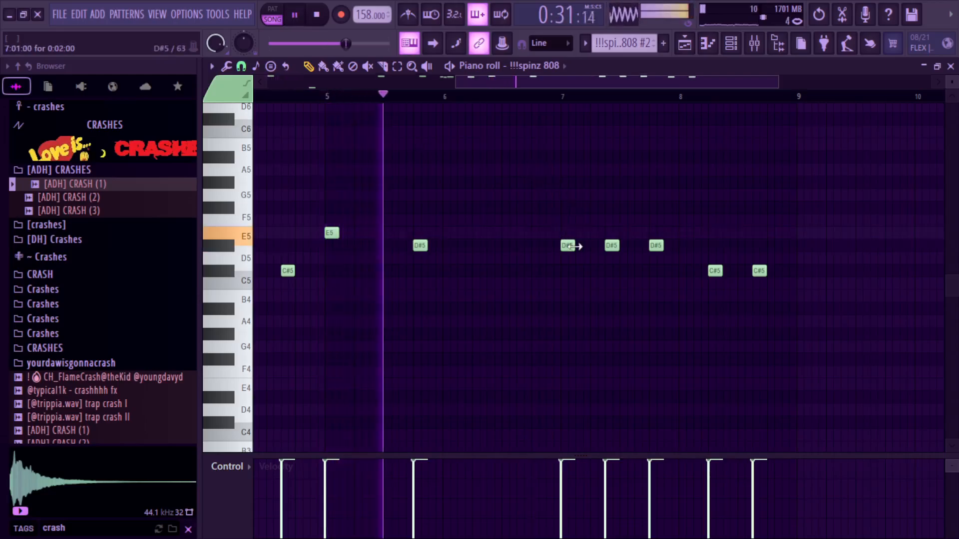
pyautogui.click(550, 220)
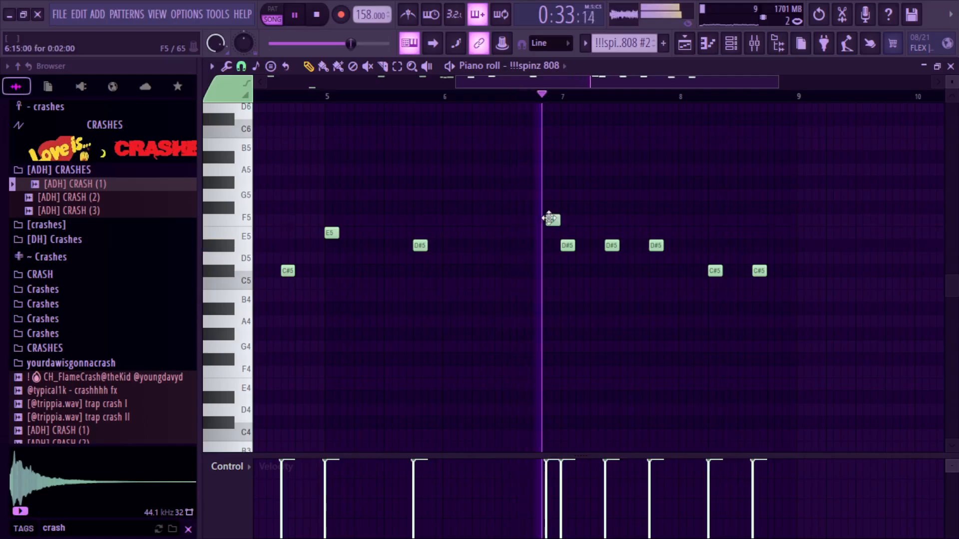
pyautogui.moveTo(550, 223); pyautogui.dragTo(550, 180)
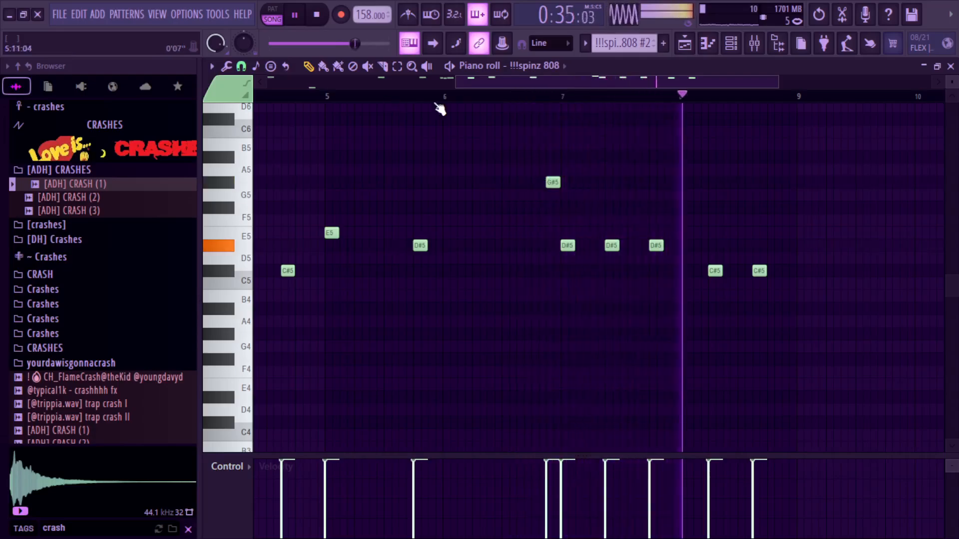
pyautogui.click(542, 97)
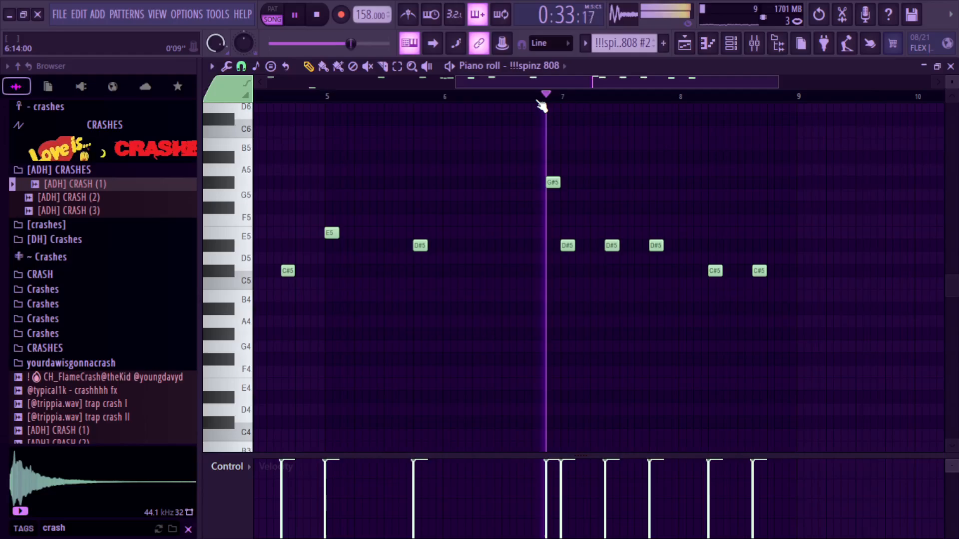
# Step: Play the spinz 808 #2 pattern on its own in pattern mode to check its eight bars
pyautogui.click(283, 19)
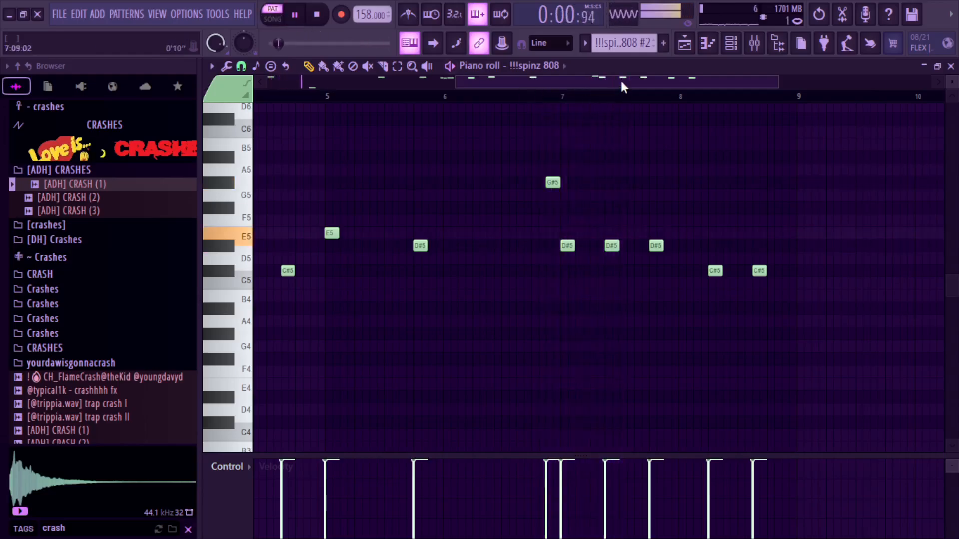
pyautogui.moveTo(621, 84); pyautogui.dragTo(187, 63)
pyautogui.moveTo(590, 81); pyautogui.dragTo(759, 74)
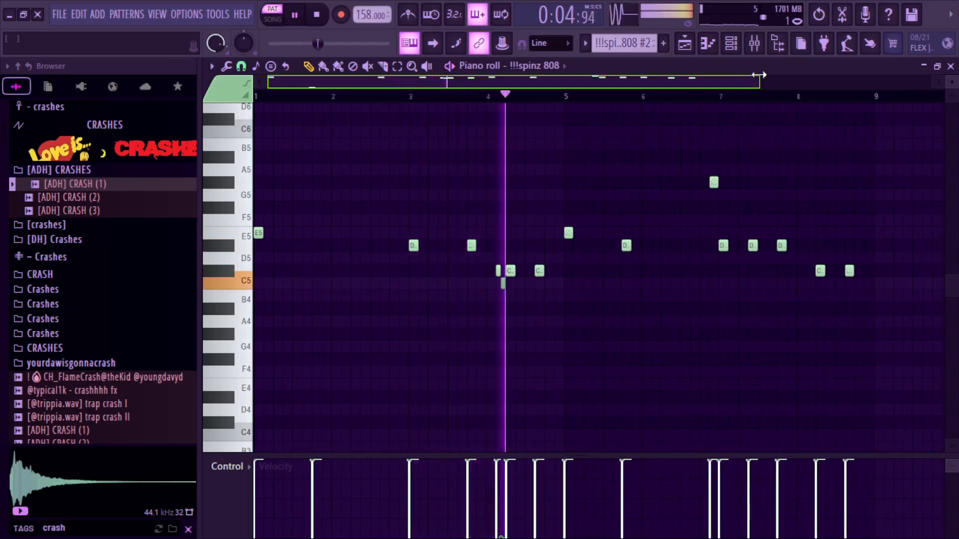
pyautogui.moveTo(759, 74); pyautogui.dragTo(838, 98)
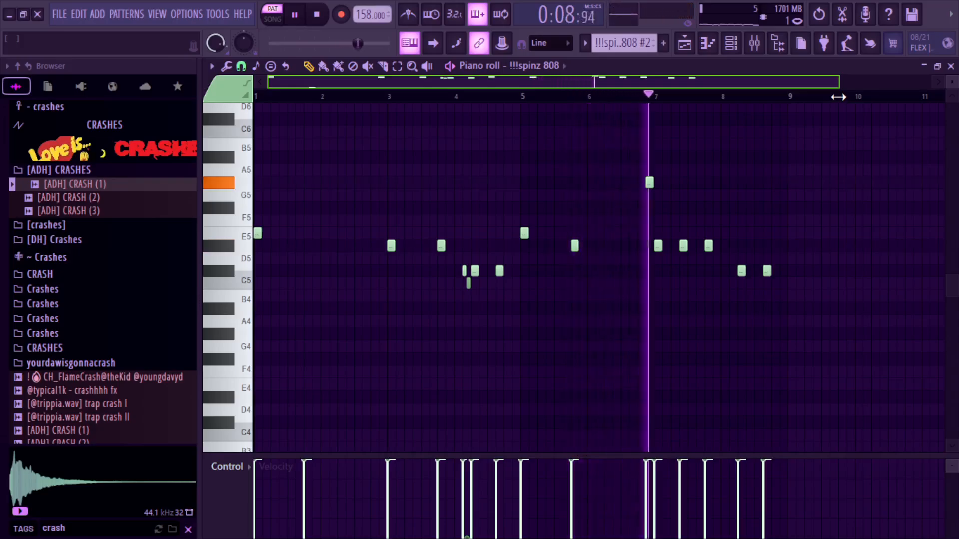
pyautogui.moveTo(838, 98); pyautogui.dragTo(888, 92)
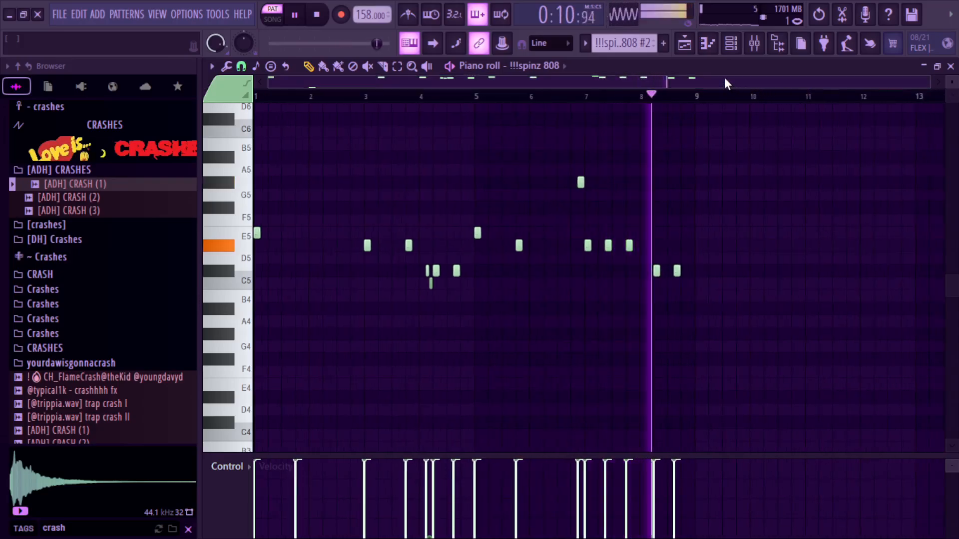
pyautogui.press('space')
# Step: In the playlist, trim the last spinz 808 clip to start at bar 26 and delete the 5AM 808 clip at bar 25
pyautogui.press('F5')
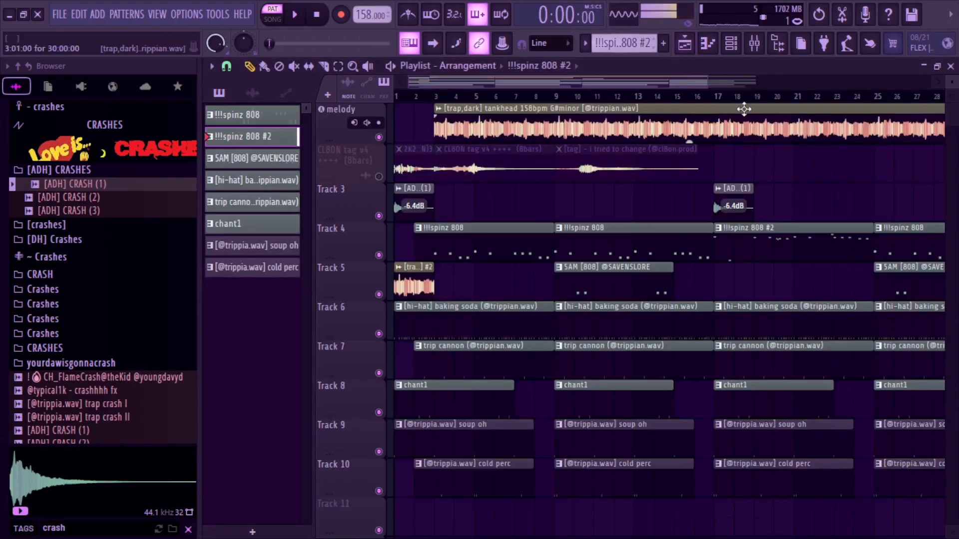
pyautogui.moveTo(704, 83); pyautogui.dragTo(918, 96)
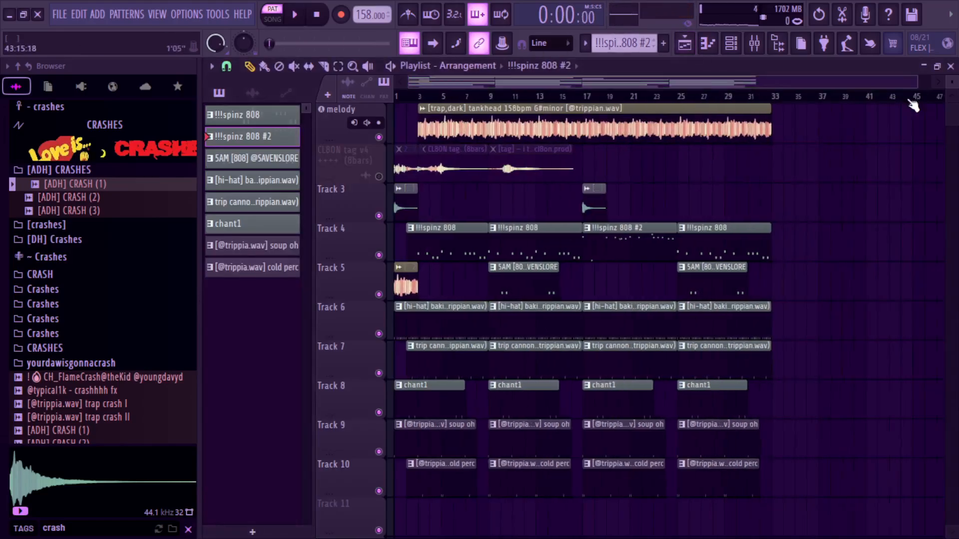
pyautogui.press('space')
pyautogui.press('l')
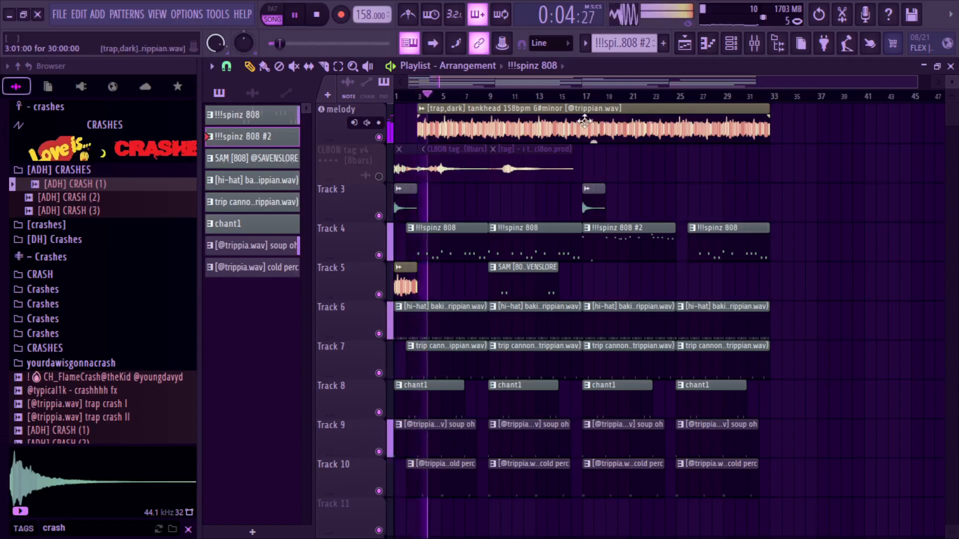
# Step: With snap set to 1/2 beat, slice off the hi-hat, trip cannon, chant1, soup oh and cold perc clips before about bar 3
pyautogui.click(224, 69)
pyautogui.click(241, 253)
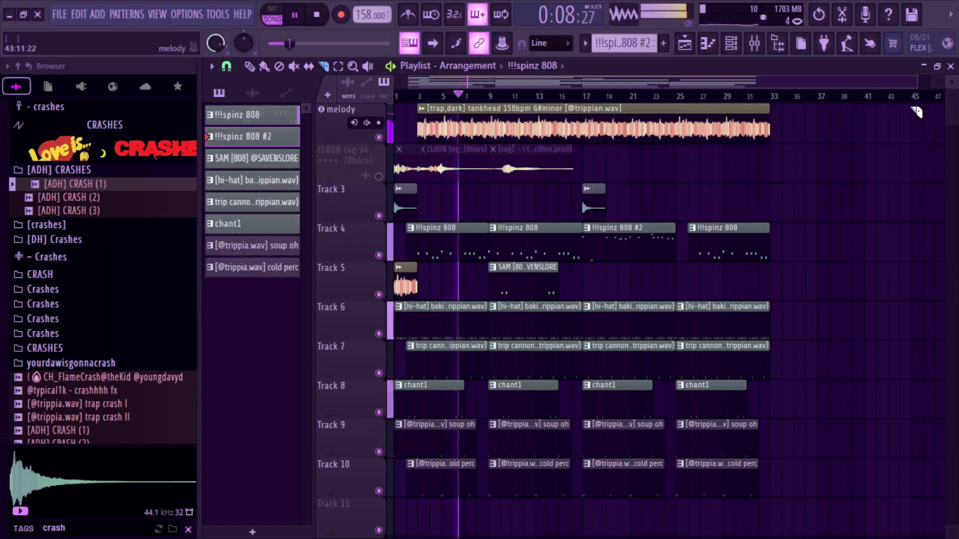
pyautogui.moveTo(913, 80); pyautogui.dragTo(776, 131)
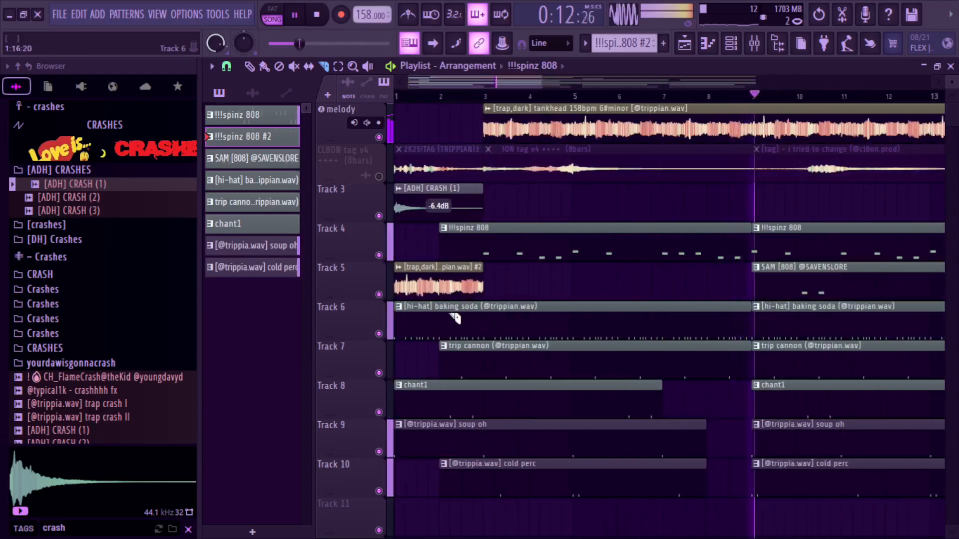
pyautogui.rightClick(486, 318)
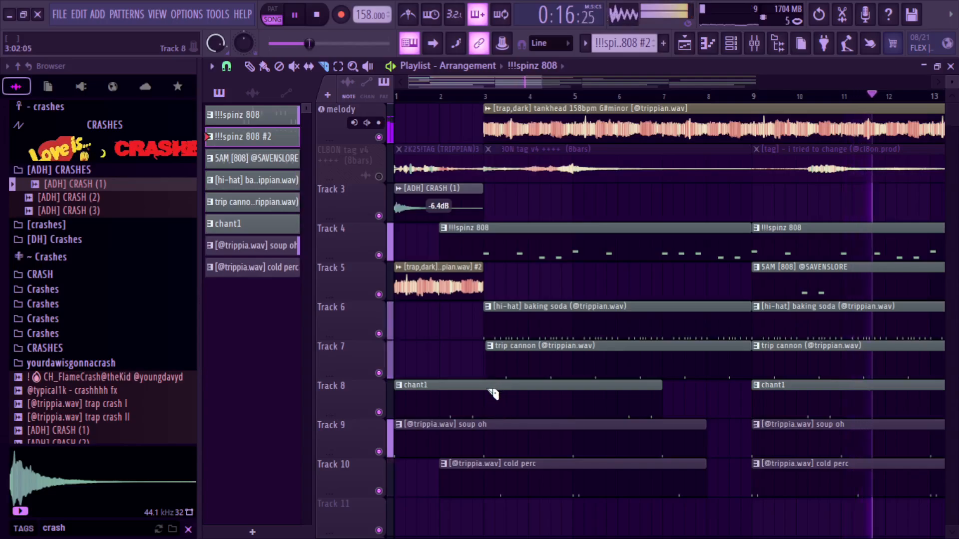
pyautogui.rightClick(489, 453)
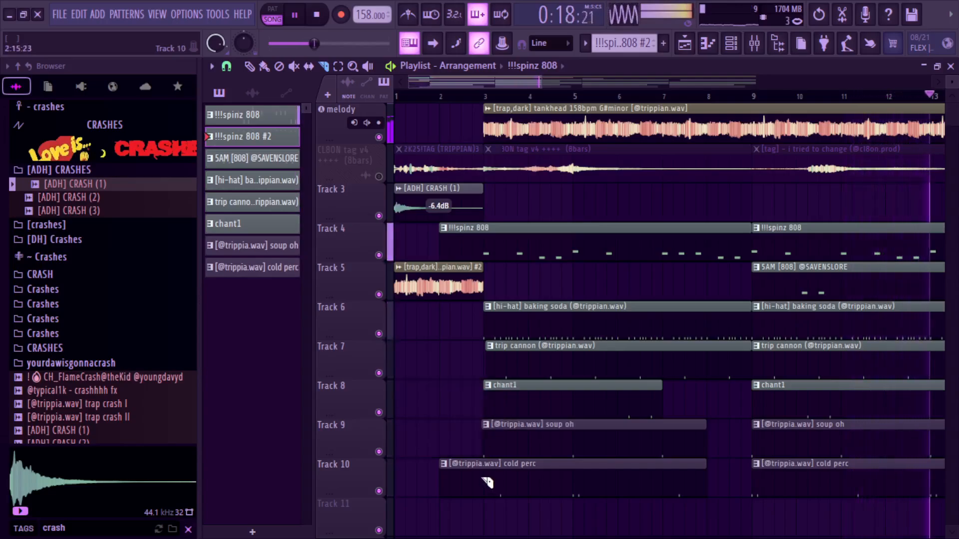
pyautogui.press('space')
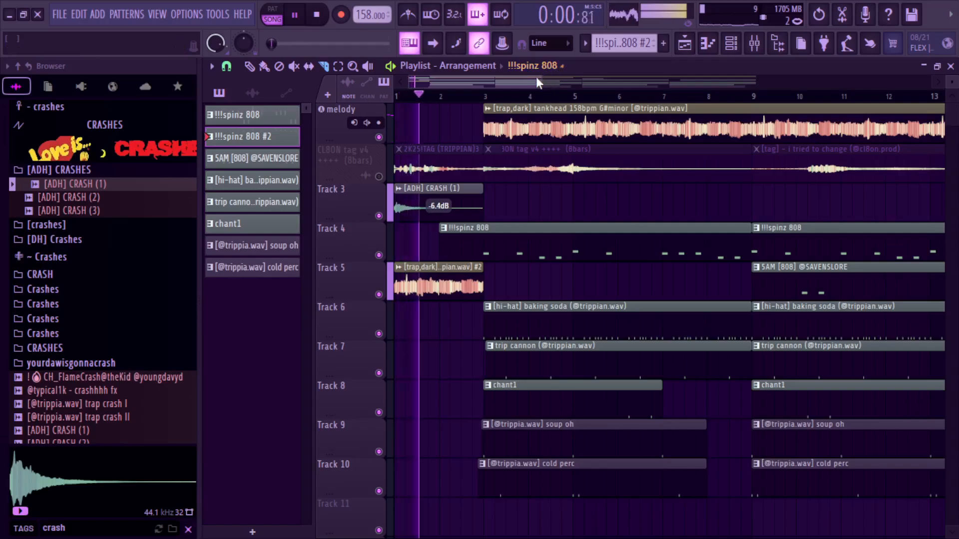
# Step: Shorten the intro melody clip on Track 5 to a length of 1:12:00
pyautogui.moveTo(540, 82); pyautogui.dragTo(483, 100)
pyautogui.press('space')
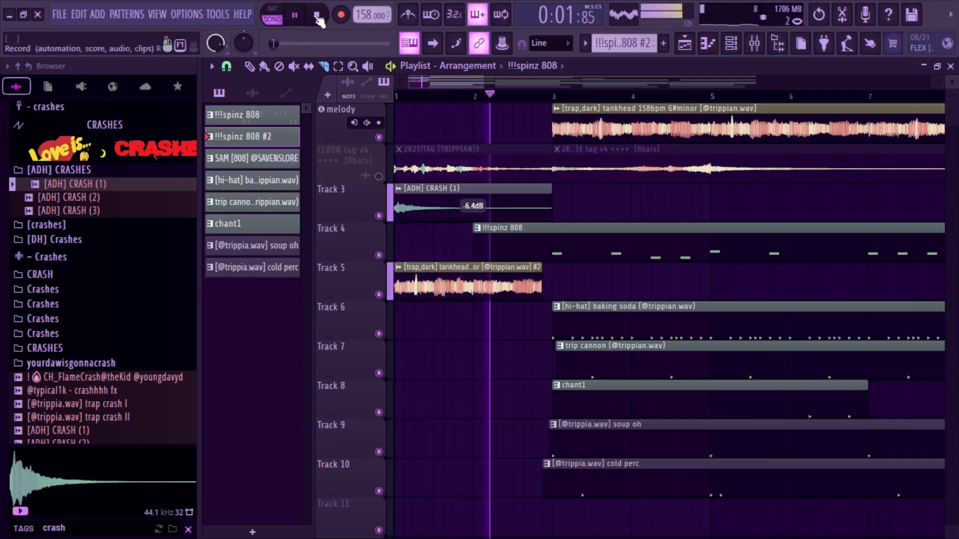
pyautogui.click(250, 66)
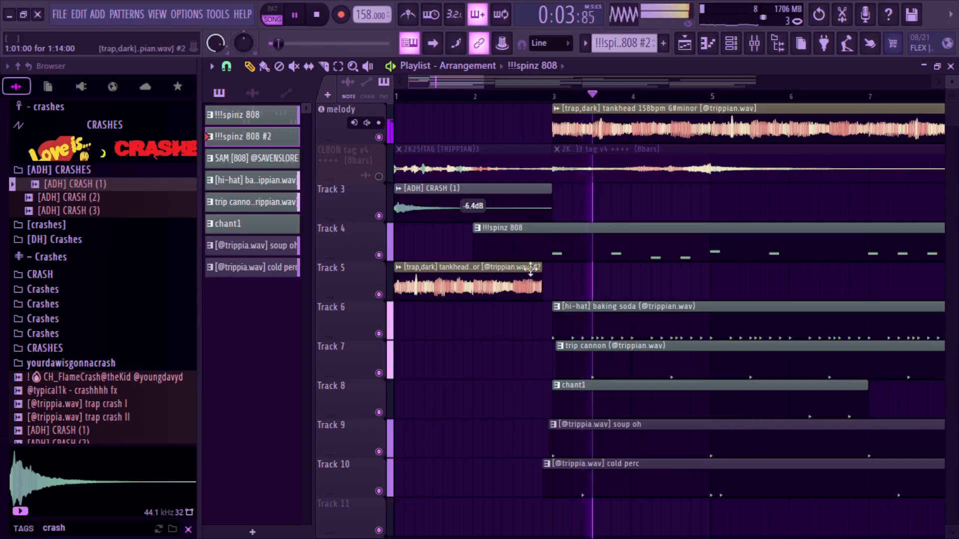
pyautogui.moveTo(546, 278); pyautogui.dragTo(4, 322)
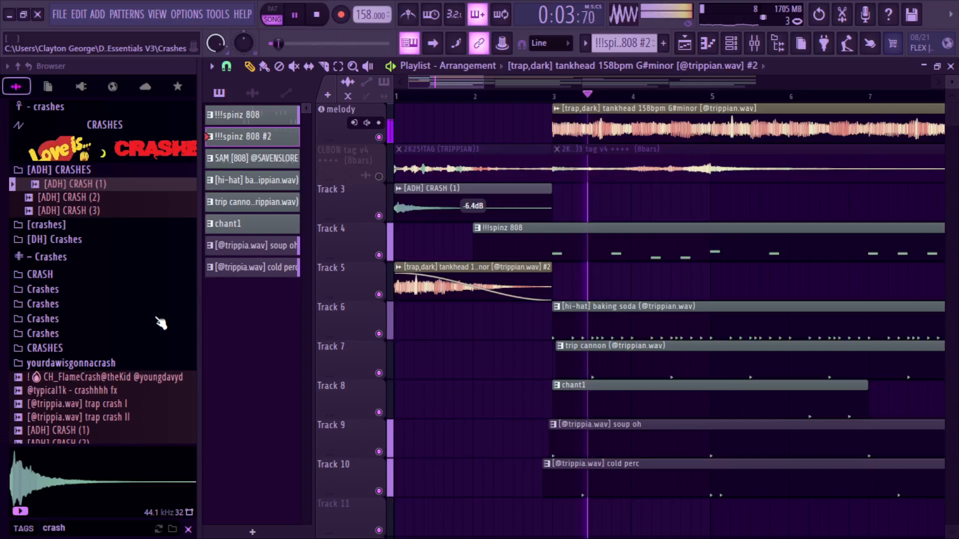
pyautogui.hotkey('ctrl', 'z')
pyautogui.press('space')
pyautogui.moveTo(552, 280); pyautogui.dragTo(528, 270)
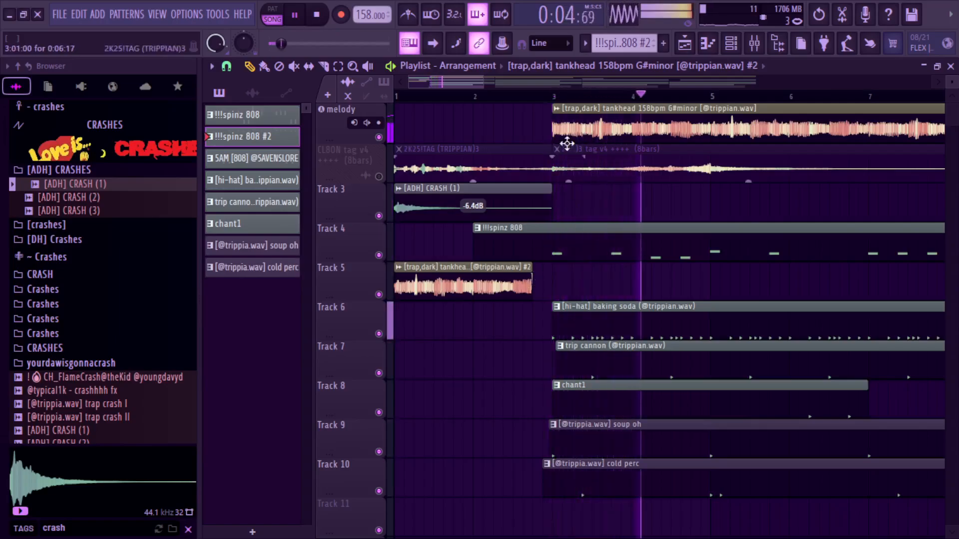
# Step: Set the declicking mode of both tankhead melody audio clips to Generic (bleeding)
pyautogui.click(468, 295)
pyautogui.moveTo(482, 277)
pyautogui.mouseDown()
pyautogui.moveTo(464, 285)
pyautogui.moveTo(464, 274)
pyautogui.mouseUp()
pyautogui.doubleClick(465, 273)
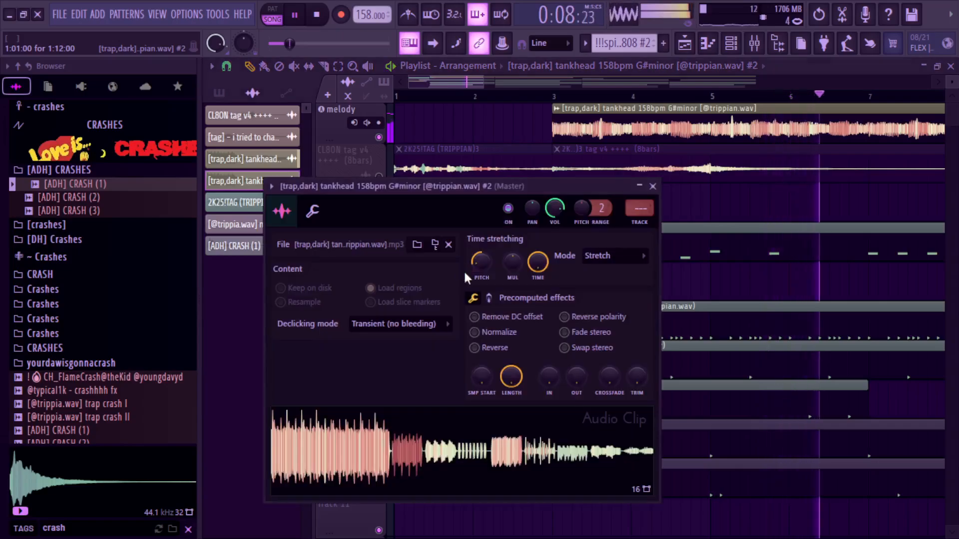
pyautogui.click(448, 324)
pyautogui.click(396, 378)
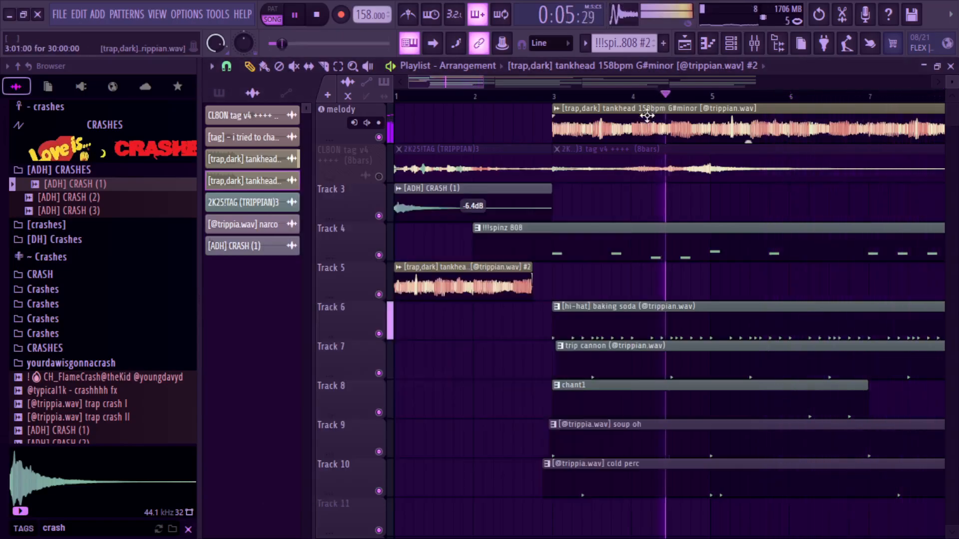
pyautogui.click(437, 364)
pyautogui.click(448, 416)
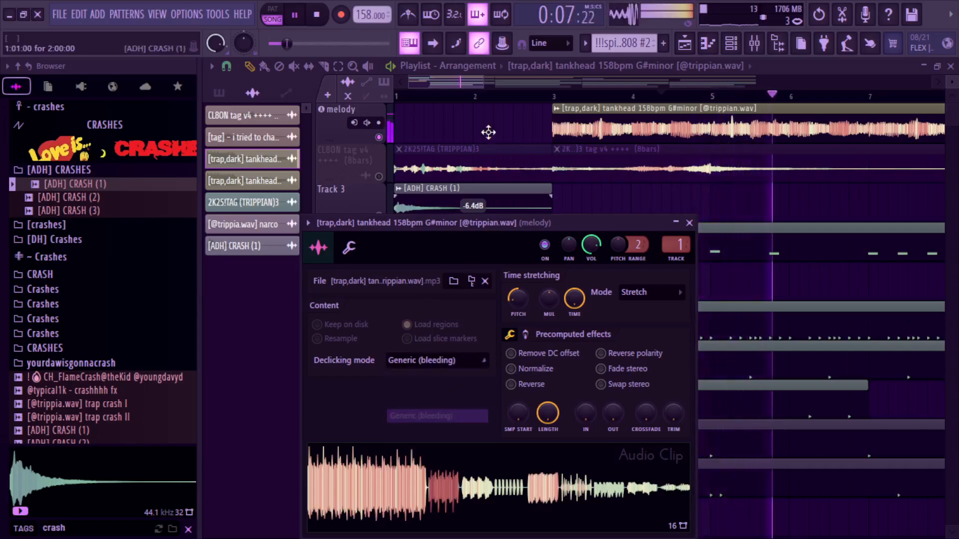
# Step: Make the spinz 808 clip at bar 9 a unique pattern and open its notes in the piano roll
pyautogui.moveTo(478, 82); pyautogui.dragTo(545, 102)
pyautogui.click(517, 97)
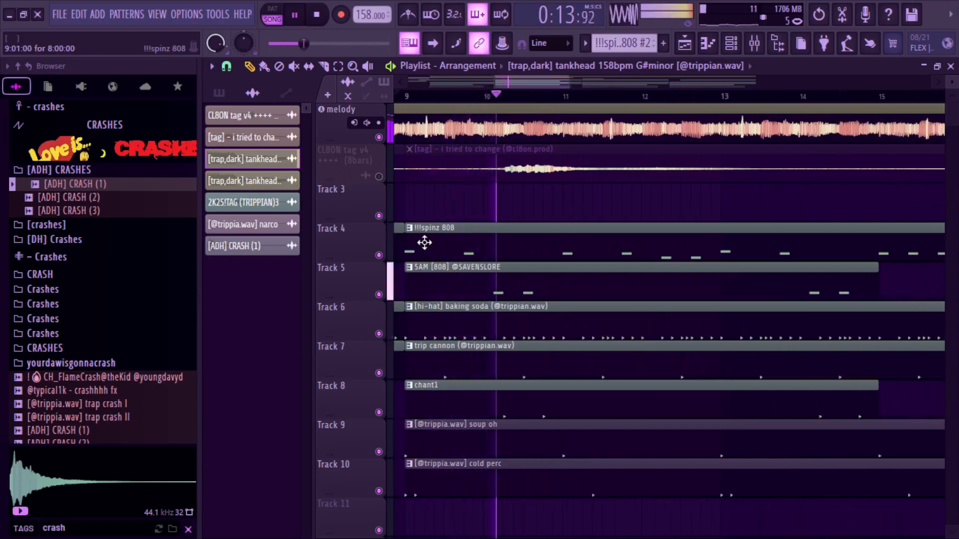
pyautogui.click(409, 231)
pyautogui.click(439, 362)
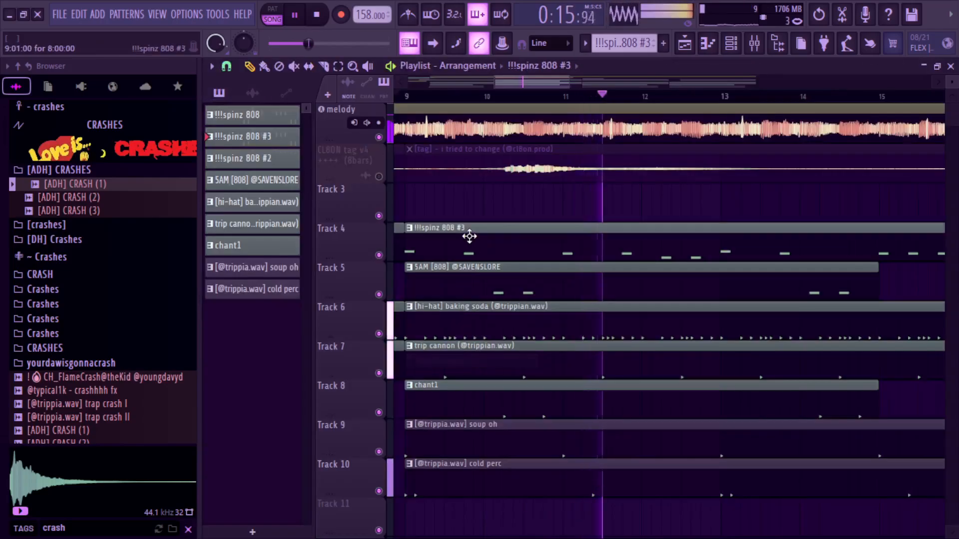
pyautogui.doubleClick(471, 241)
# Step: Try the second C#5 note in bar 4 at several higher pitches, including C#6, C6 and G#5, with playback
pyautogui.click(455, 272)
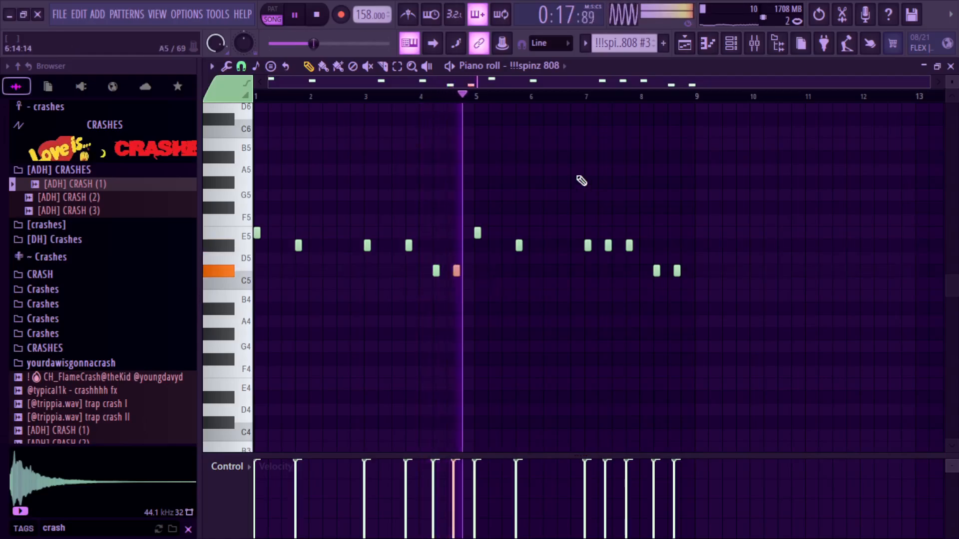
pyautogui.hotkey('ctrl', 'Up')
pyautogui.click(402, 96)
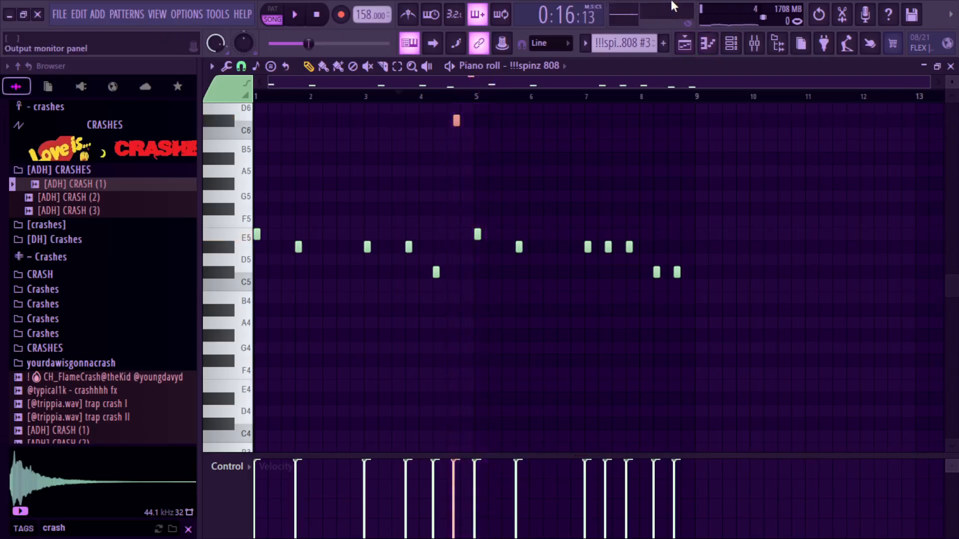
pyautogui.press('space')
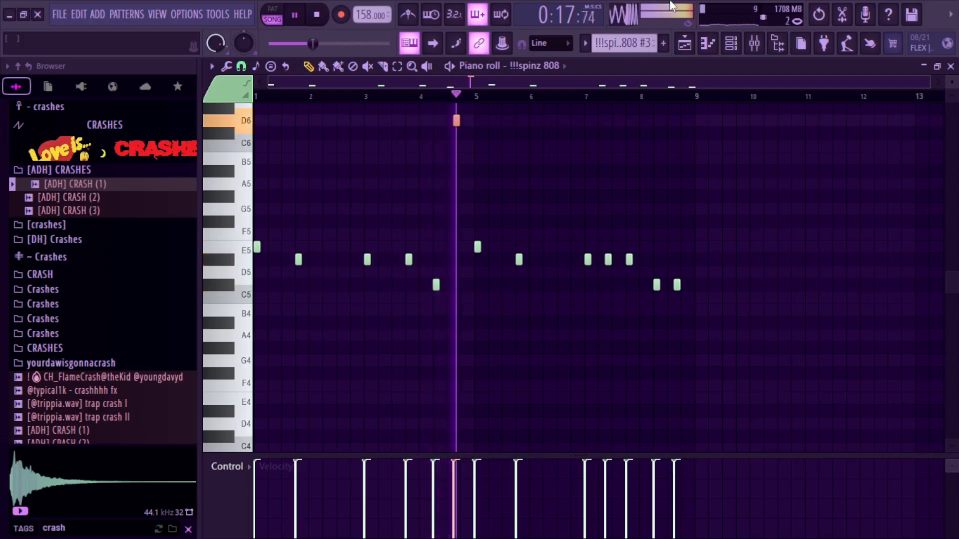
pyautogui.press('space')
pyautogui.hotkey('shift', 'Down')
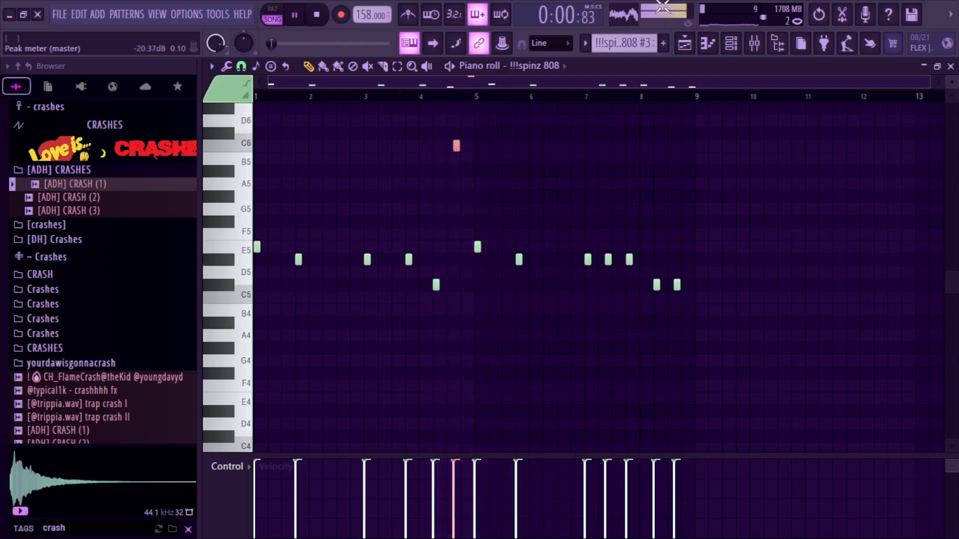
pyautogui.click(439, 97)
pyautogui.press('space')
pyautogui.hotkey('shift', 'Down')
pyautogui.hotkey('shift', 'Down')
pyautogui.hotkey('shift', 'Down')
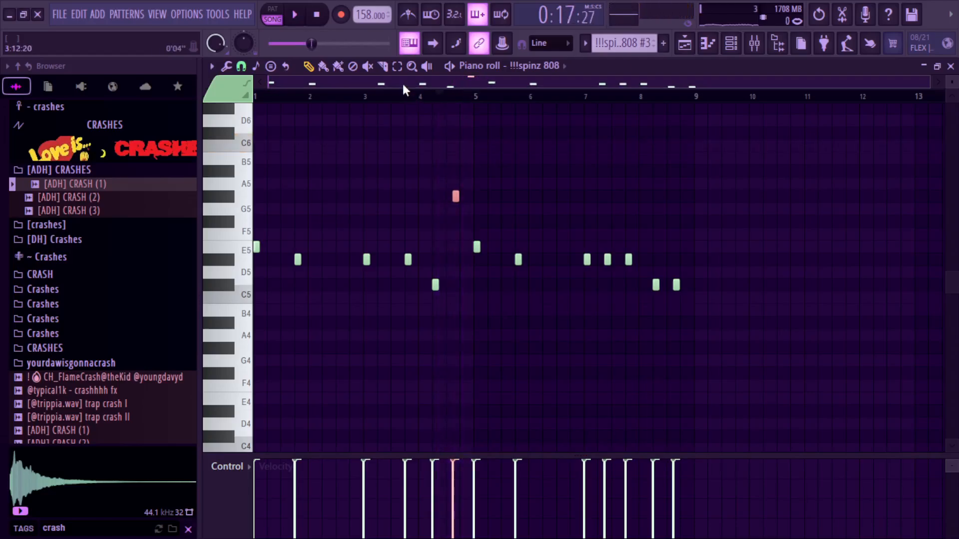
pyautogui.press('space')
pyautogui.press('space')
pyautogui.press('space')
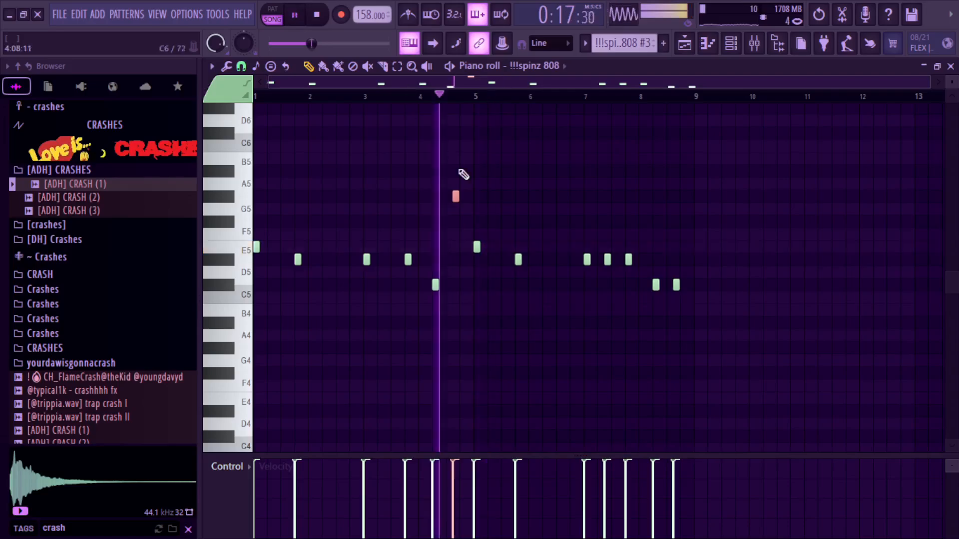
# Step: Delete the G#5 note in bar 4 of the spinz 808 #3 pattern and return to the playlist
pyautogui.rightClick(456, 197)
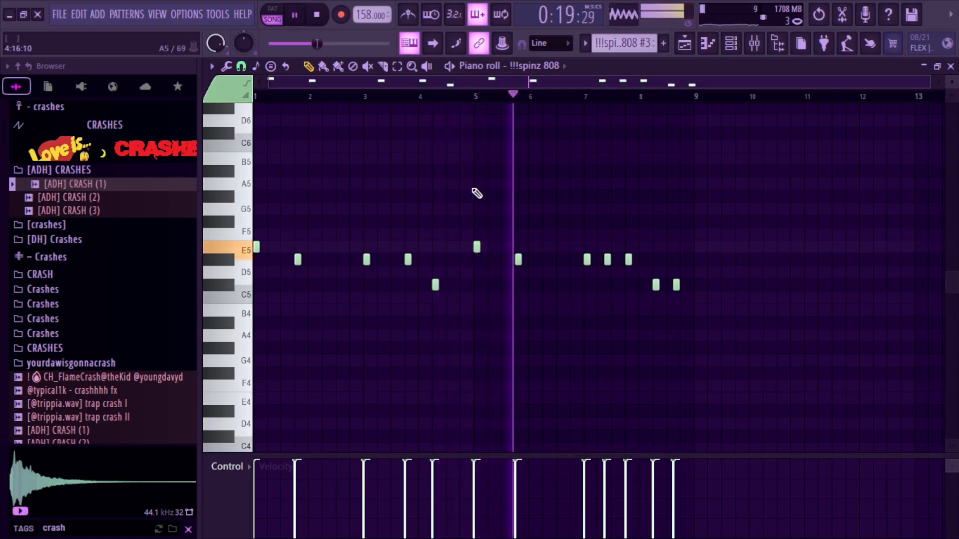
pyautogui.click(708, 46)
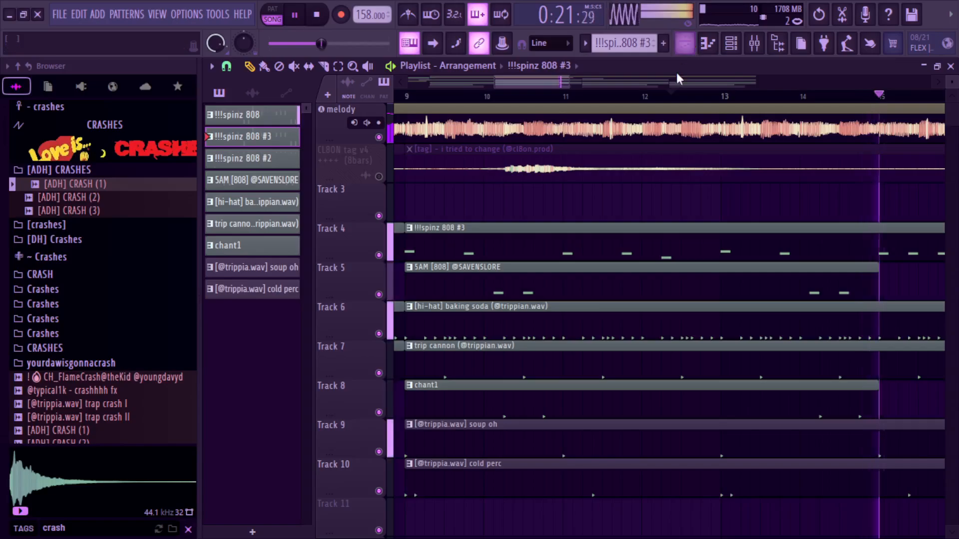
pyautogui.moveTo(566, 79); pyautogui.dragTo(890, 76)
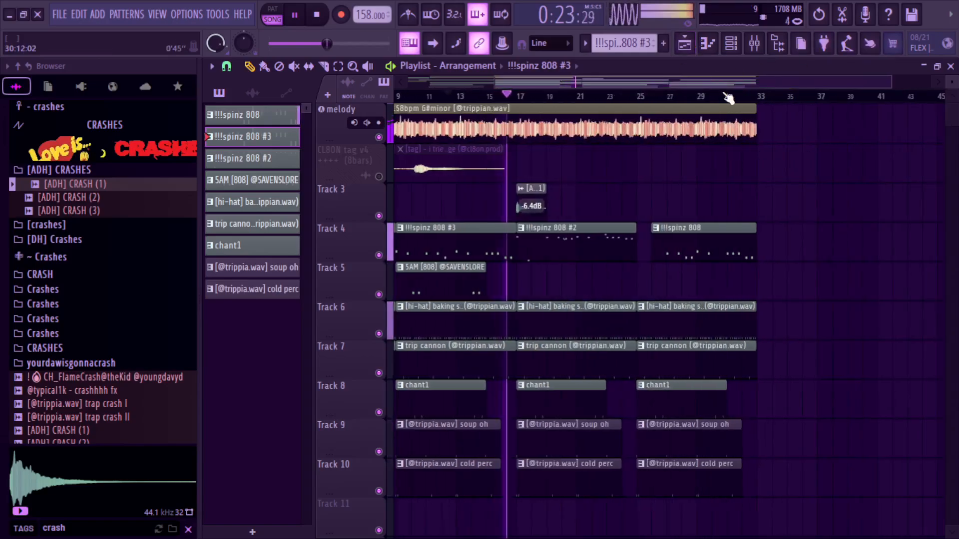
pyautogui.moveTo(710, 81); pyautogui.dragTo(623, 81)
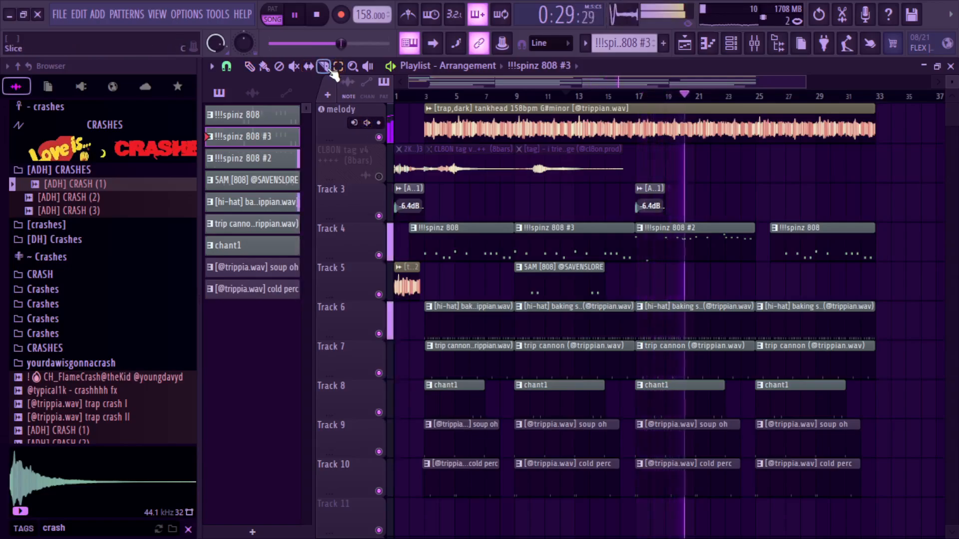
# Step: Slice off the start of the trip cannon clip at bar 17 so it begins just after bar 19
pyautogui.moveTo(805, 82); pyautogui.dragTo(632, 136)
pyautogui.click(606, 97)
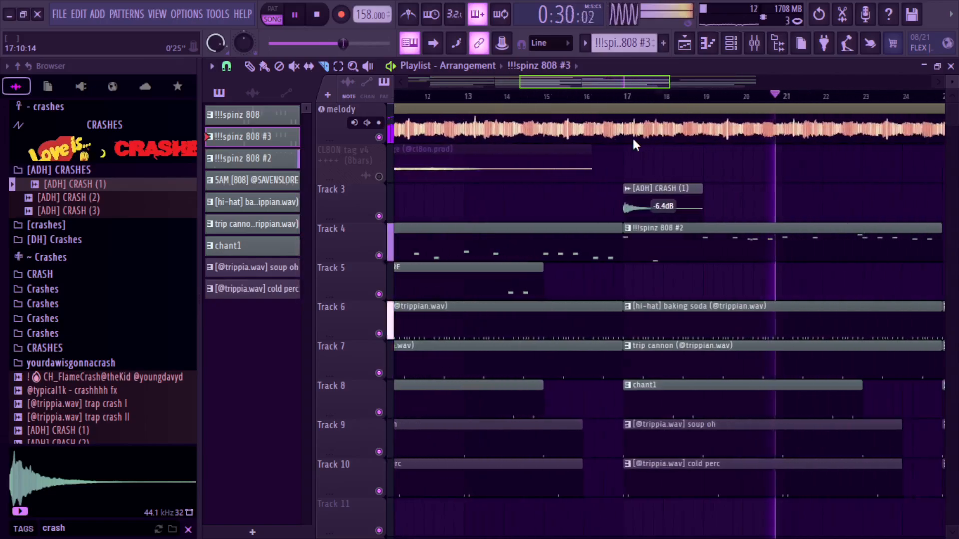
pyautogui.moveTo(649, 357); pyautogui.dragTo(674, 357)
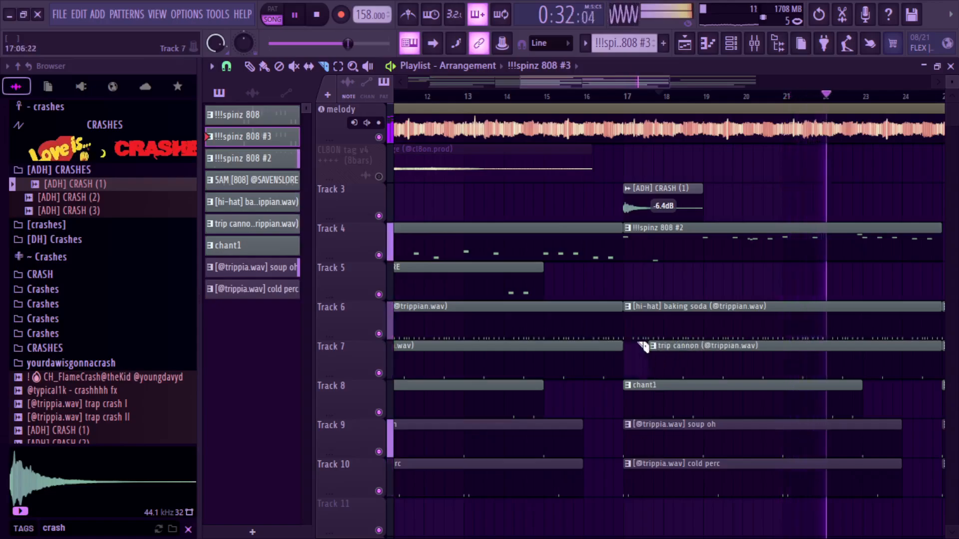
pyautogui.click(608, 97)
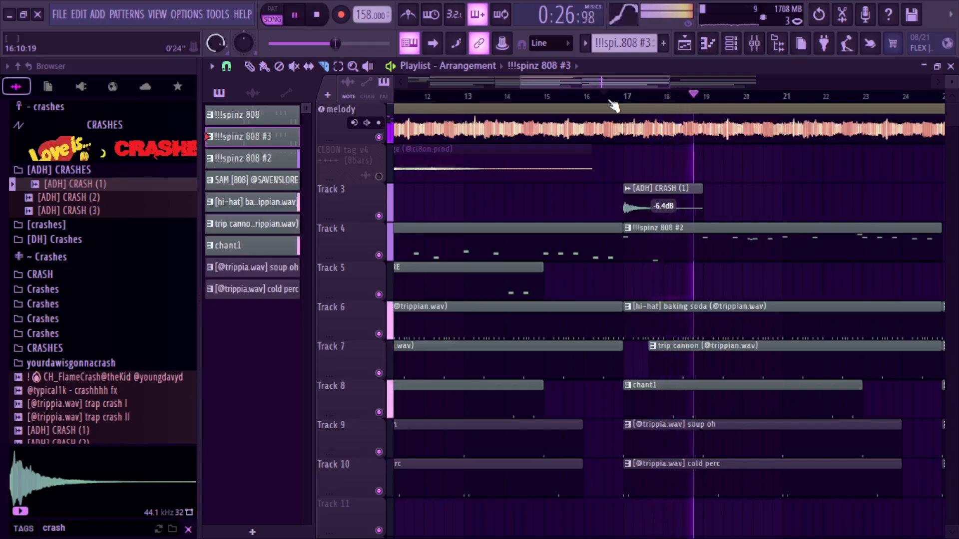
pyautogui.hotkey('ctrl', 'z')
pyautogui.click(608, 100)
# Step: With snap set to Bar, cut out bar 24 from the melody and all drum and 808 clips, leaving a one-bar gap
pyautogui.moveTo(563, 83); pyautogui.dragTo(659, 123)
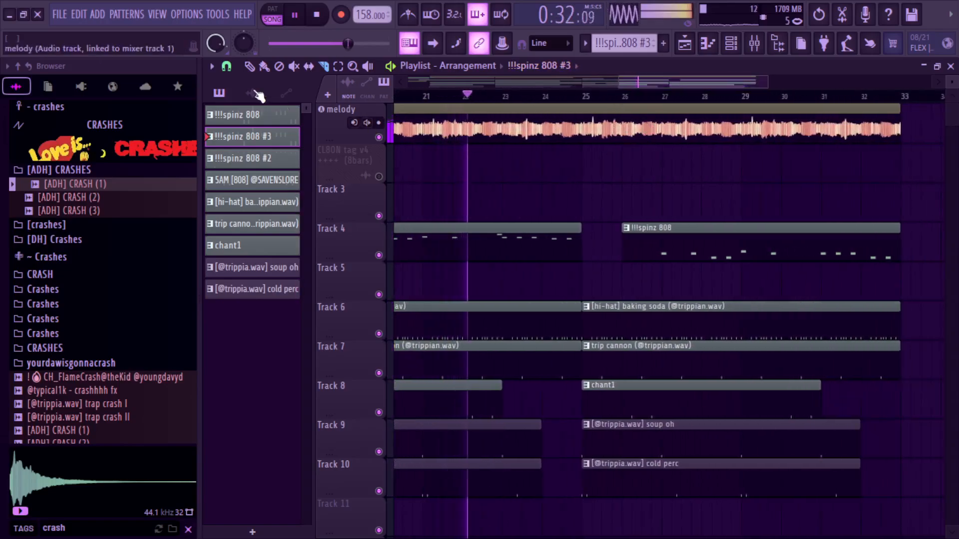
pyautogui.click(226, 66)
pyautogui.click(246, 278)
pyautogui.moveTo(542, 411); pyautogui.dragTo(541, 122)
pyautogui.moveTo(583, 169); pyautogui.dragTo(583, 142)
pyautogui.rightClick(563, 120)
pyautogui.click(468, 95)
# Step: Try trimming the bar 25 hi-hat and trip cannon clips to start at bar 26, and undo both trims
pyautogui.click(251, 66)
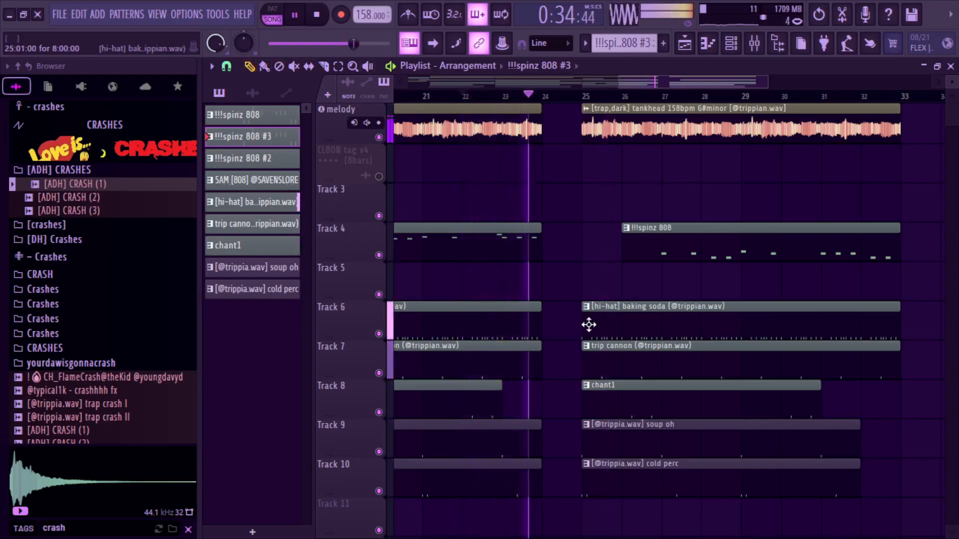
pyautogui.moveTo(588, 325); pyautogui.dragTo(628, 325)
pyautogui.moveTo(593, 364); pyautogui.dragTo(627, 372)
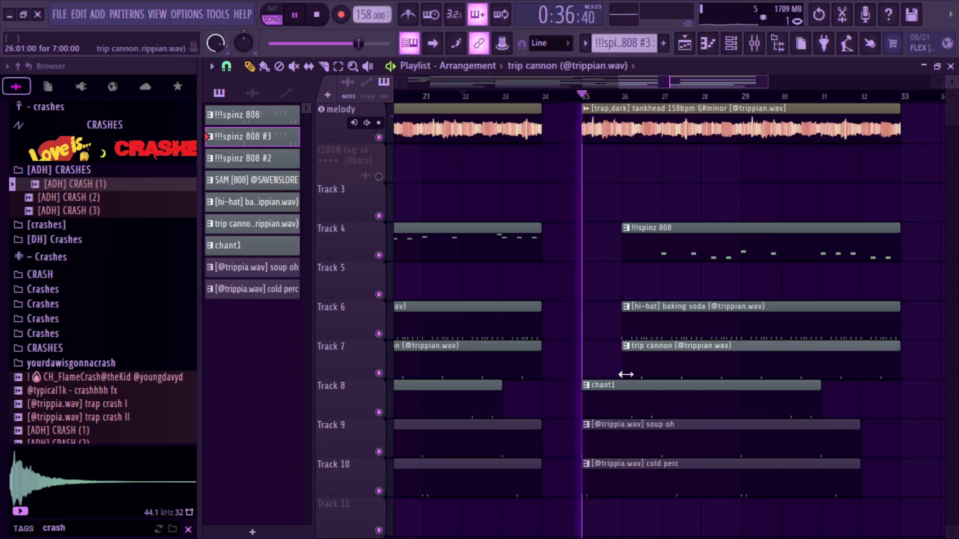
pyautogui.hotkey('ctrl', 'z')
pyautogui.hotkey('ctrl', 'z')
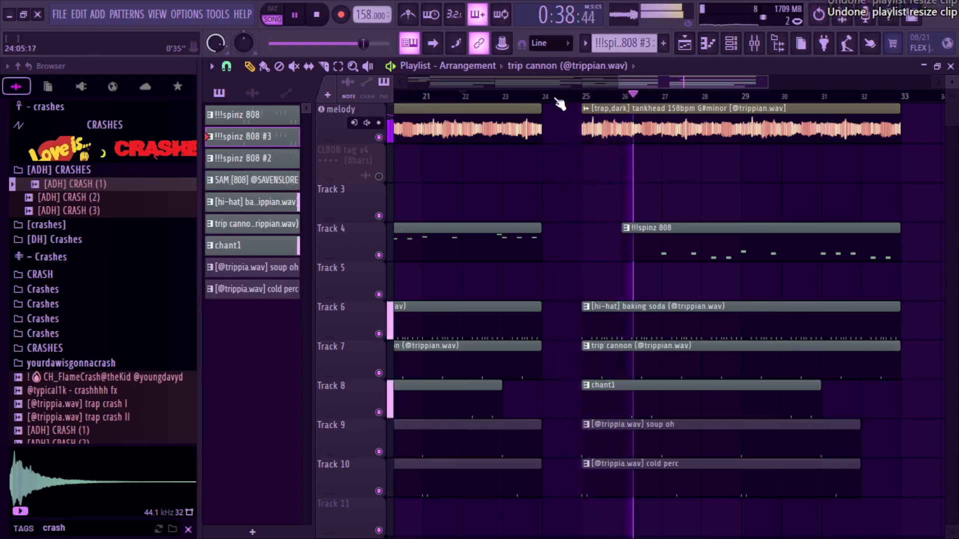
# Step: With snap set to Beat, cut the last beat of bar 26 out of the melody and hi-hat clips
pyautogui.hscroll(-2, 544, 87)
pyautogui.click(624, 96)
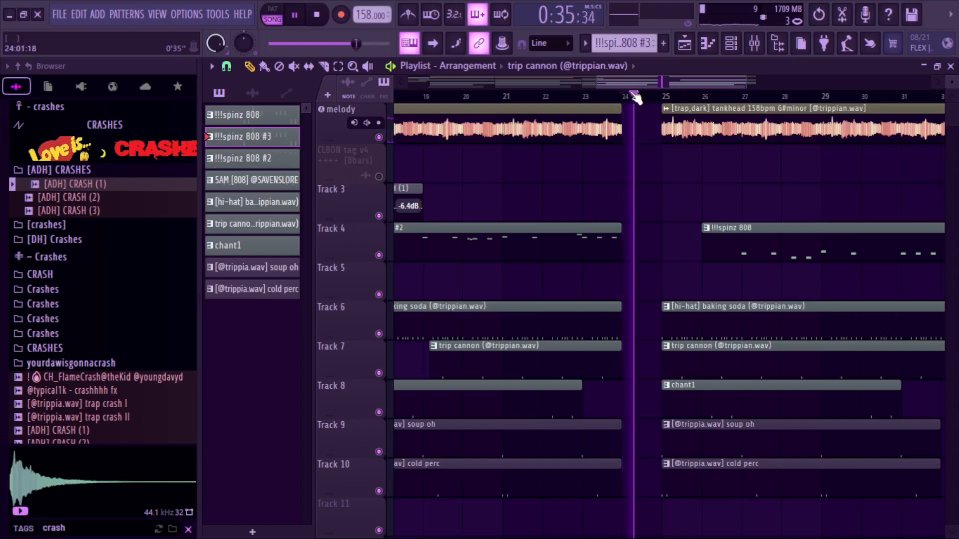
pyautogui.moveTo(747, 82); pyautogui.dragTo(701, 134)
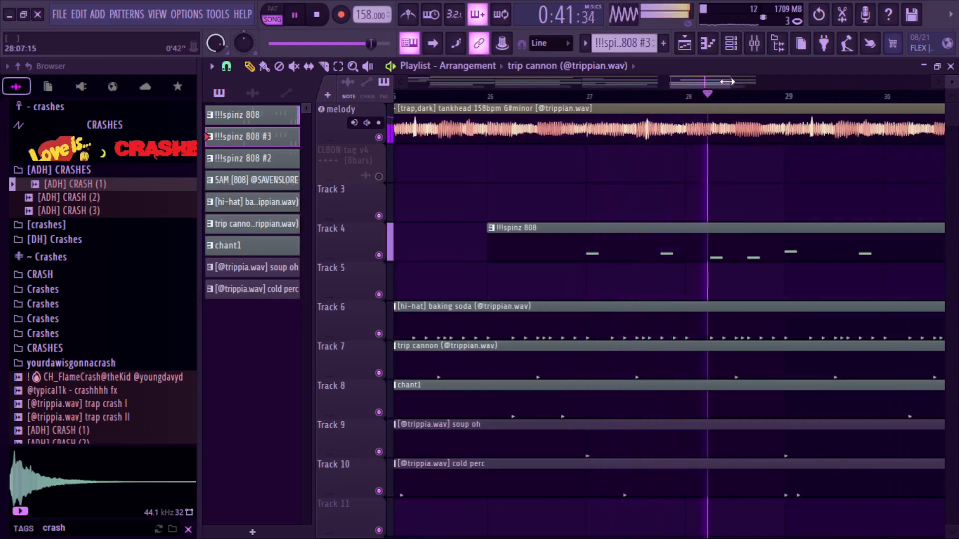
pyautogui.moveTo(728, 82); pyautogui.dragTo(709, 96)
pyautogui.click(227, 67)
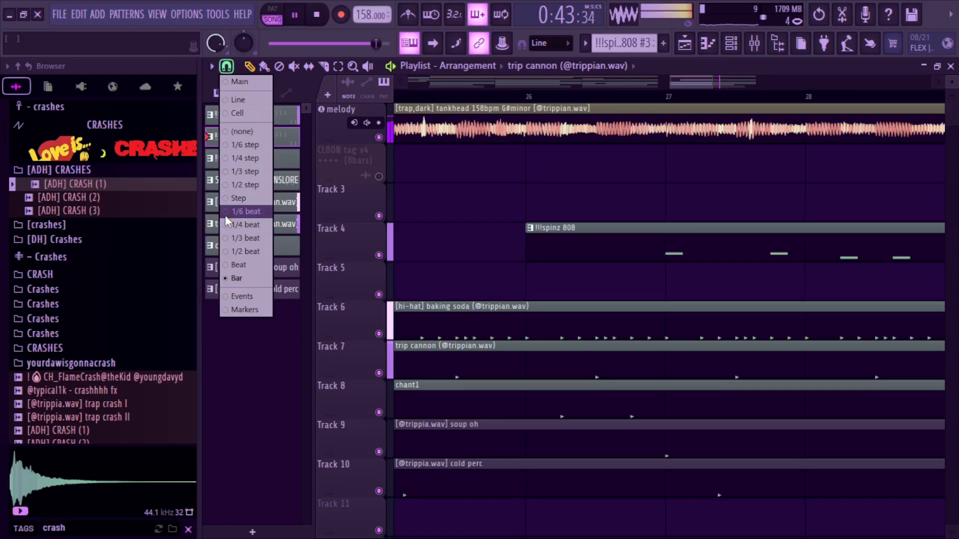
pyautogui.click(238, 265)
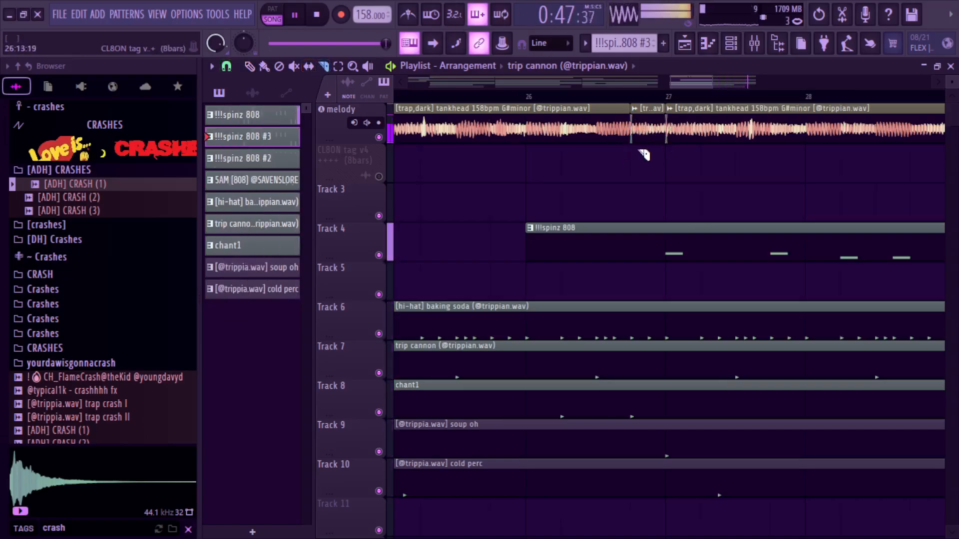
pyautogui.click(666, 320)
pyautogui.keyDown('ctrl'); pyautogui.rightClick(650, 318); pyautogui.keyUp('ctrl')
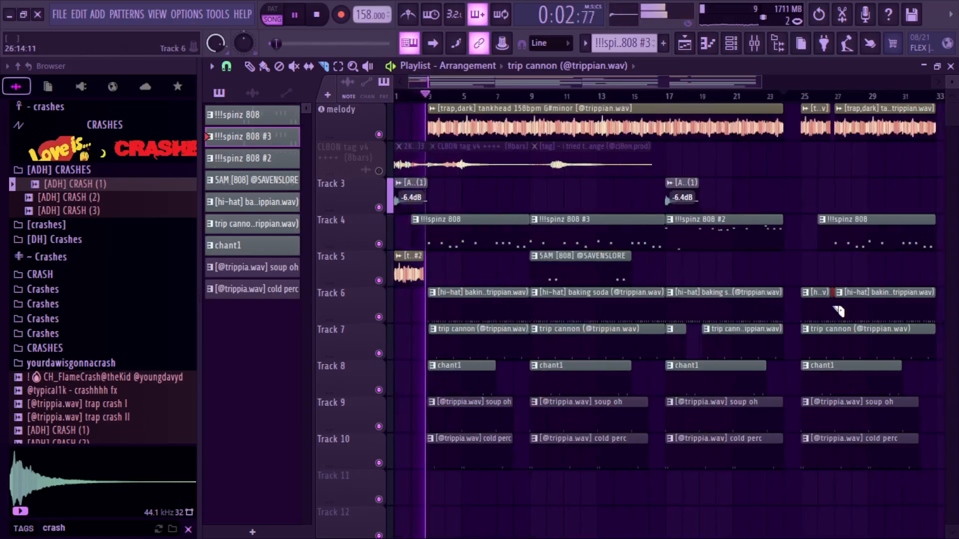
# Step: Cut the last beat of bar 26 out of the chant1 clip on Track 8 and play the section
pyautogui.click(816, 96)
pyautogui.moveTo(762, 80)
pyautogui.mouseDown()
pyautogui.moveTo(494, 79)
pyautogui.moveTo(527, 95)
pyautogui.moveTo(748, 88)
pyautogui.mouseUp()
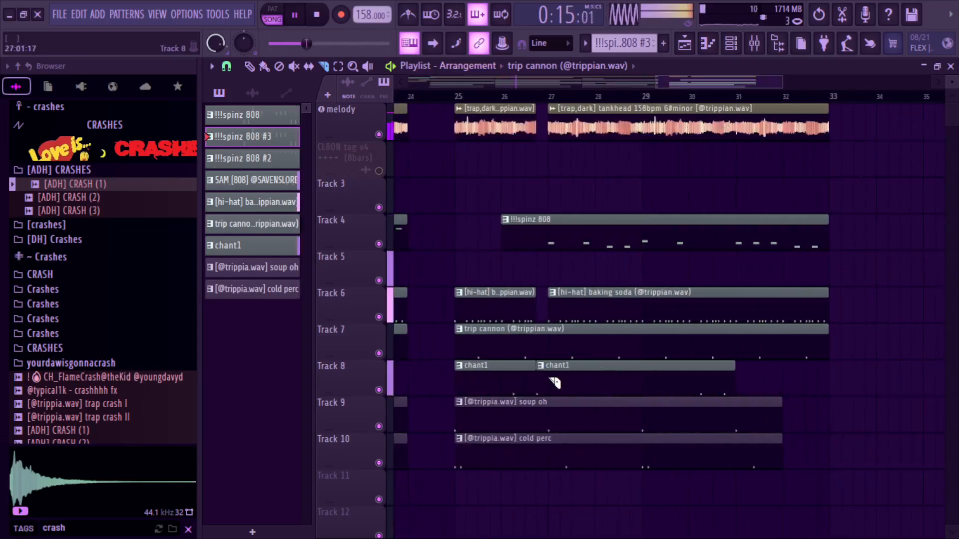
pyautogui.click(520, 98)
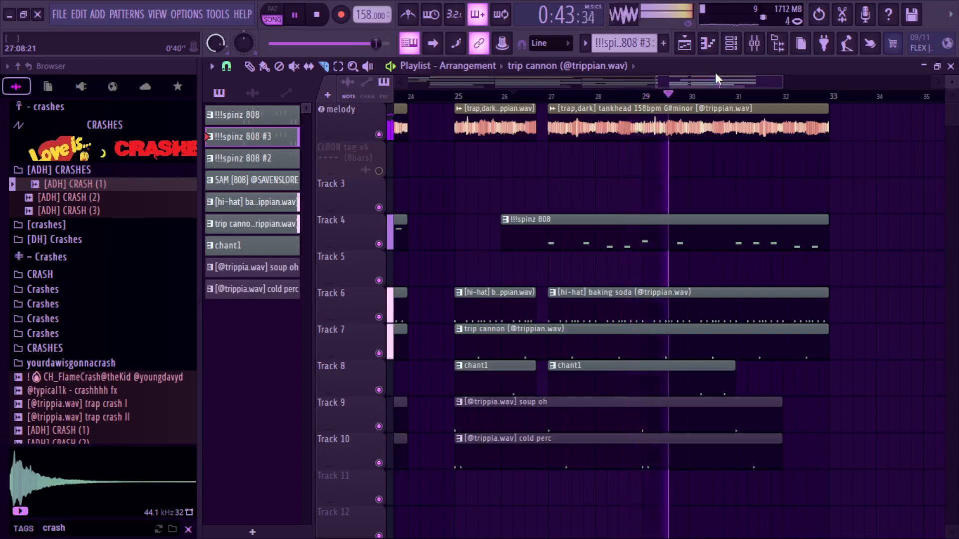
# Step: With snap set to Bar, duplicate the entire 32-bar arrangement so that the copy starts at bar 33
pyautogui.hotkey('ctrl', 'a')
pyautogui.moveTo(676, 81); pyautogui.dragTo(22, 104)
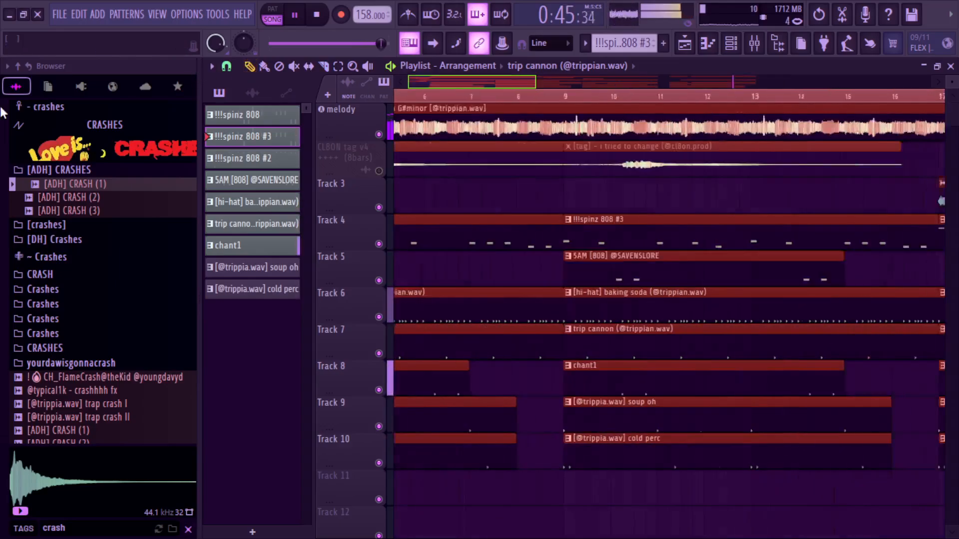
pyautogui.moveTo(531, 84); pyautogui.dragTo(575, 89)
pyautogui.moveTo(476, 83); pyautogui.dragTo(371, 108)
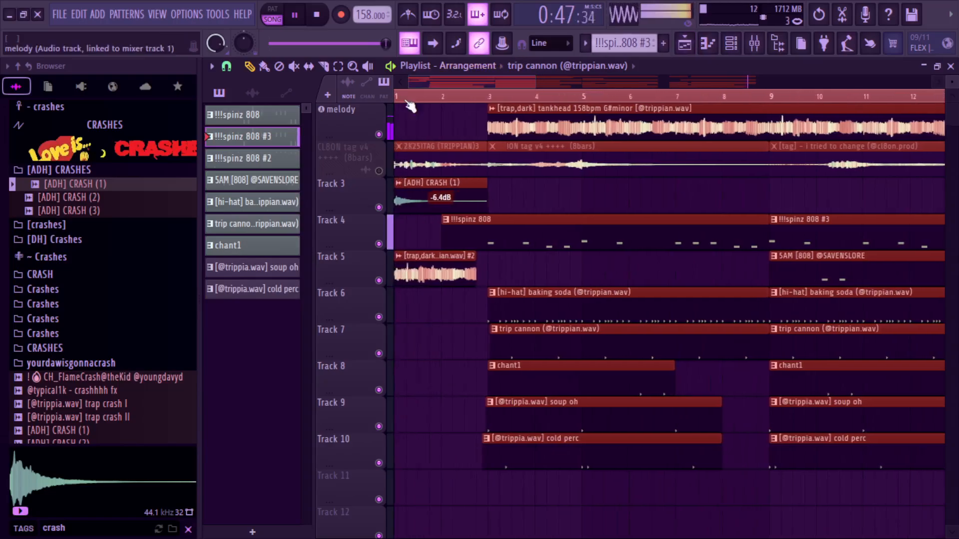
pyautogui.moveTo(537, 82); pyautogui.dragTo(930, 85)
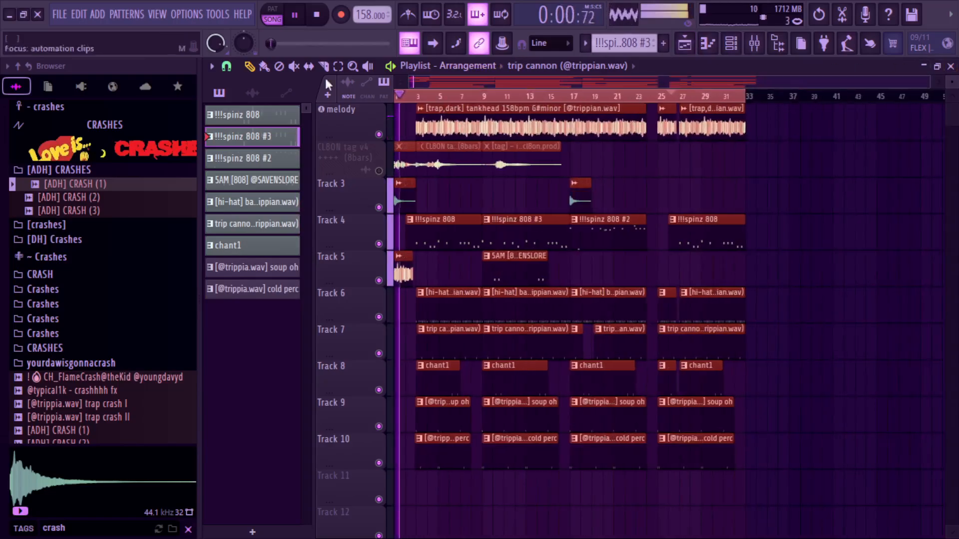
pyautogui.click(227, 68)
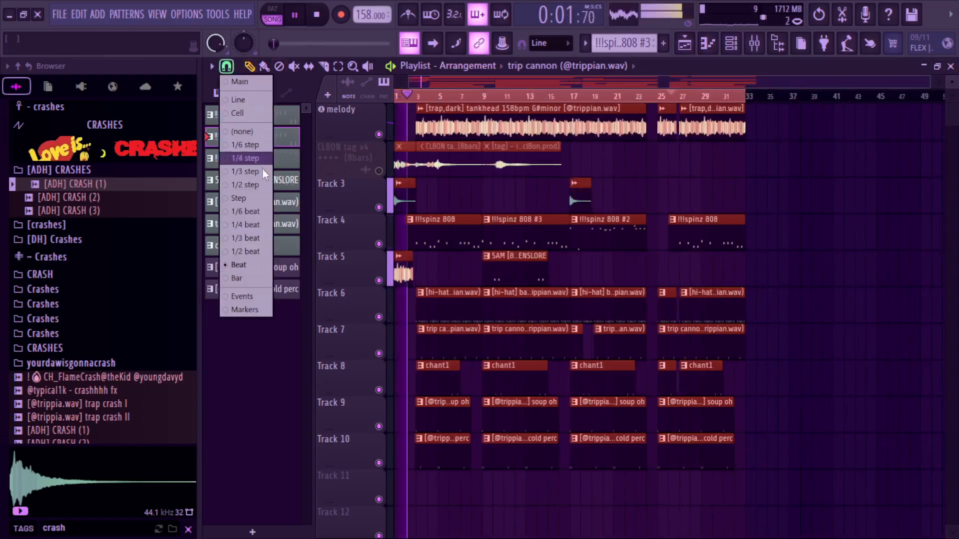
pyautogui.click(250, 278)
pyautogui.hotkey('ctrl', 'b')
pyautogui.moveTo(886, 104); pyautogui.dragTo(818, 98)
pyautogui.click(655, 266)
pyautogui.rightClick(655, 266)
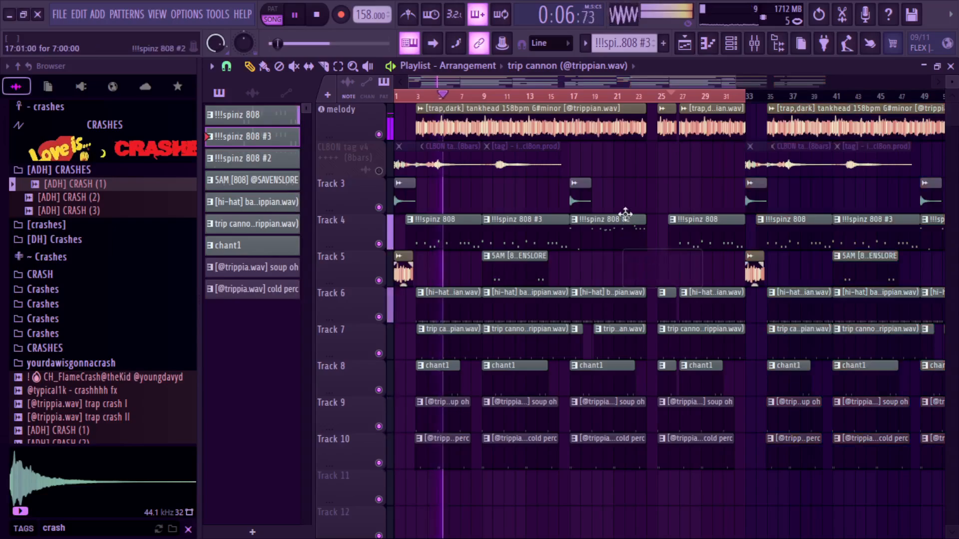
# Step: Extend the copied melody clip back to bar 33 and delete the copied intro melody and tag clips
pyautogui.moveTo(770, 123); pyautogui.dragTo(747, 121)
pyautogui.doubleClick(704, 97)
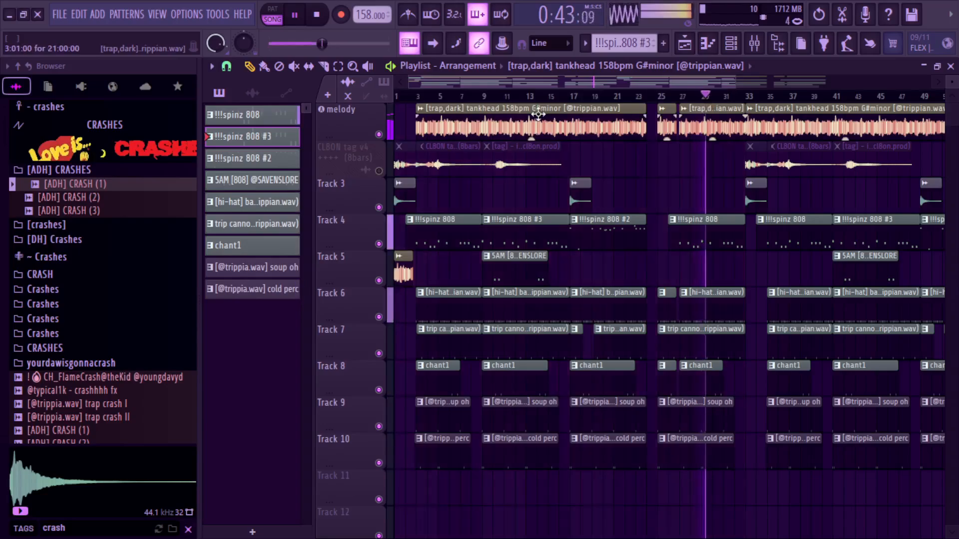
pyautogui.rightClick(813, 162)
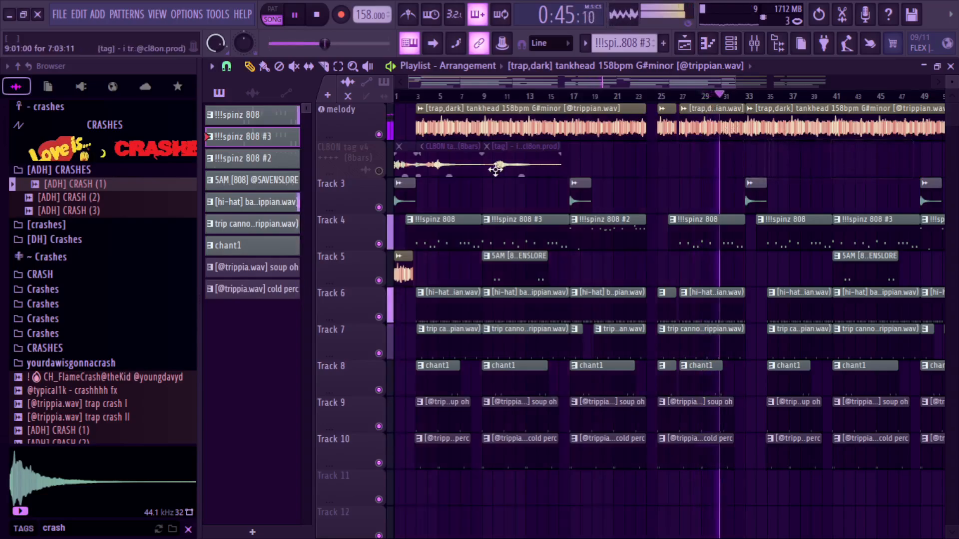
# Step: Unmute the CL8ON tag track and place the 2K25!TAG clip at bar 1 of Track 11 with a three-bar length
pyautogui.click(383, 172)
pyautogui.moveTo(398, 185); pyautogui.dragTo(344, 297)
pyautogui.moveTo(415, 283); pyautogui.dragTo(426, 283)
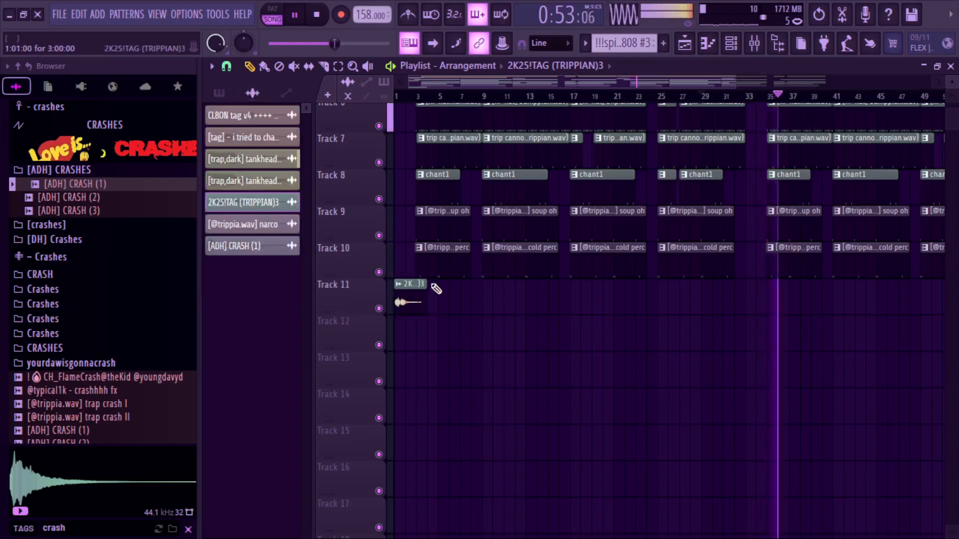
pyautogui.moveTo(435, 95); pyautogui.dragTo(370, 91)
pyautogui.moveTo(952, 127); pyautogui.dragTo(948, 102)
pyautogui.press('space')
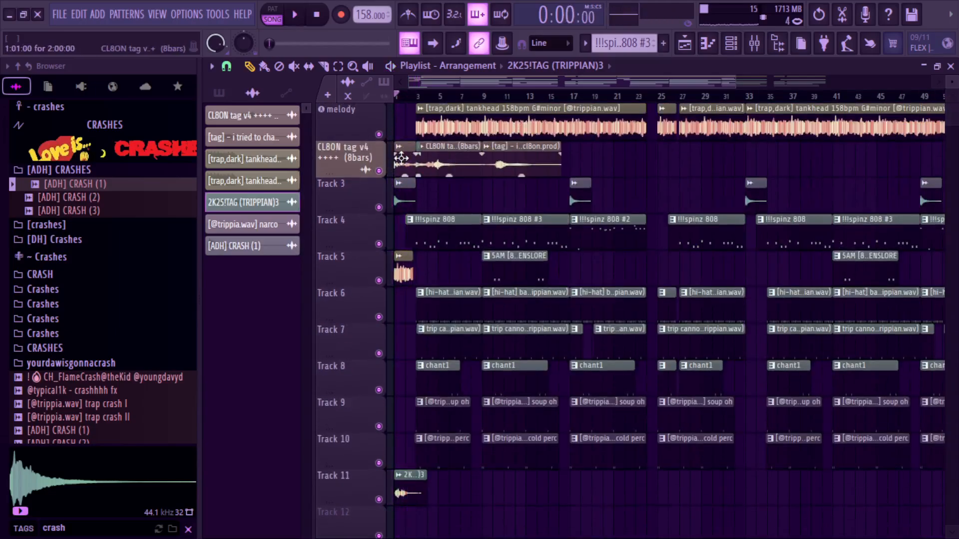
# Step: Fade in the first CL8ON tag clip and move the "i tried to change" tag clip to bar 5 on Track 3
pyautogui.press('space')
pyautogui.moveTo(539, 172); pyautogui.dragTo(490, 203)
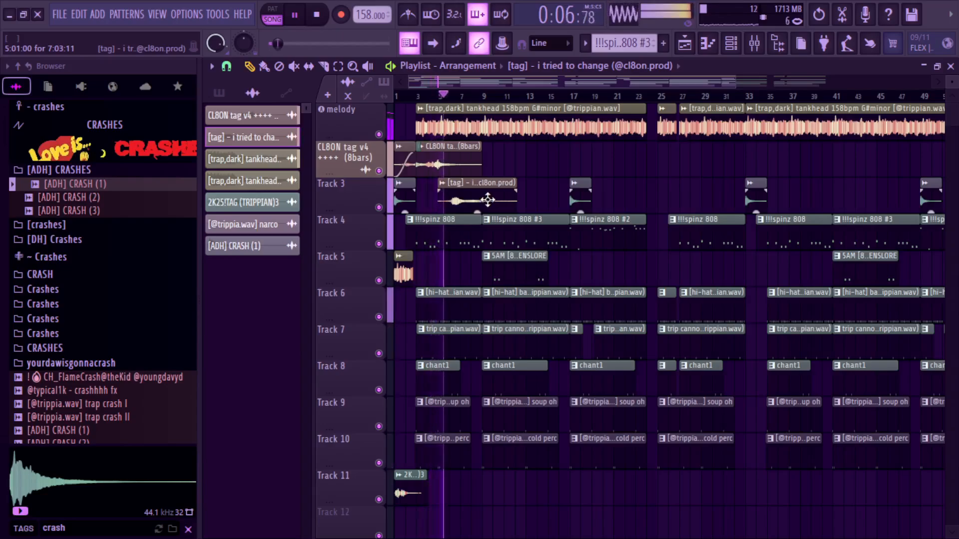
pyautogui.moveTo(487, 199)
pyautogui.mouseDown()
pyautogui.moveTo(469, 207)
pyautogui.moveTo(485, 199)
pyautogui.mouseUp()
pyautogui.press('space')
pyautogui.press('space')
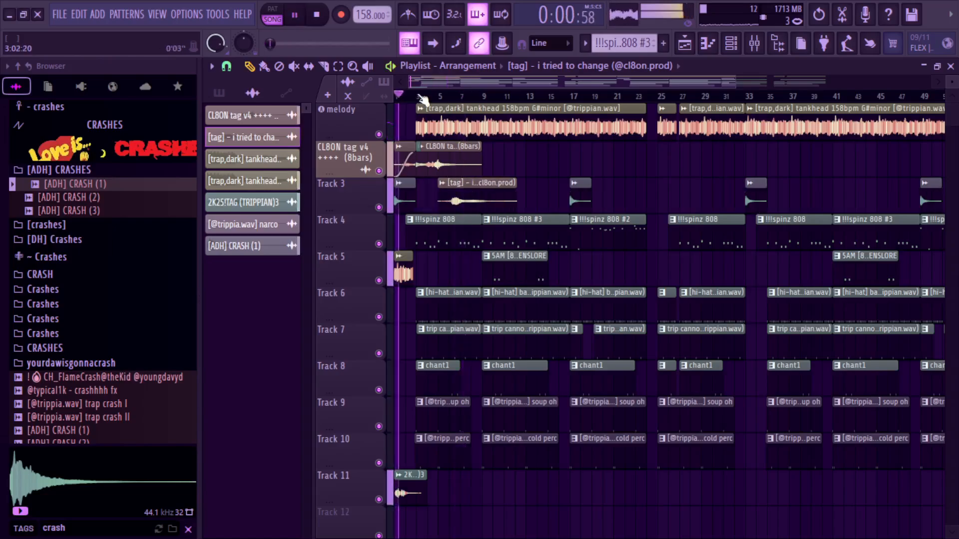
# Step: With snap set to (none), shift the "i tried to change" tag clip earlier to start at 4:12:03
pyautogui.scroll(4, 461, 97)
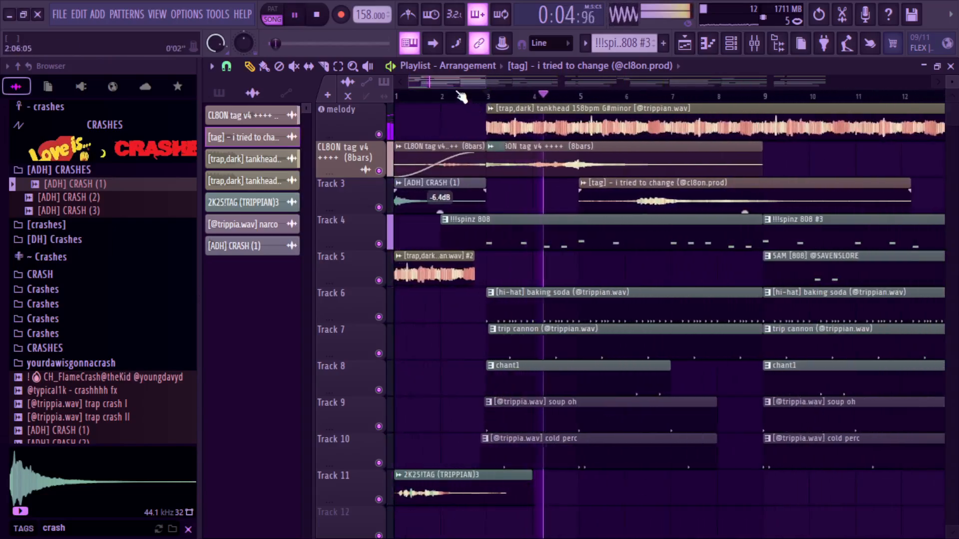
pyautogui.hscroll(1, 454, 86)
pyautogui.click(227, 66)
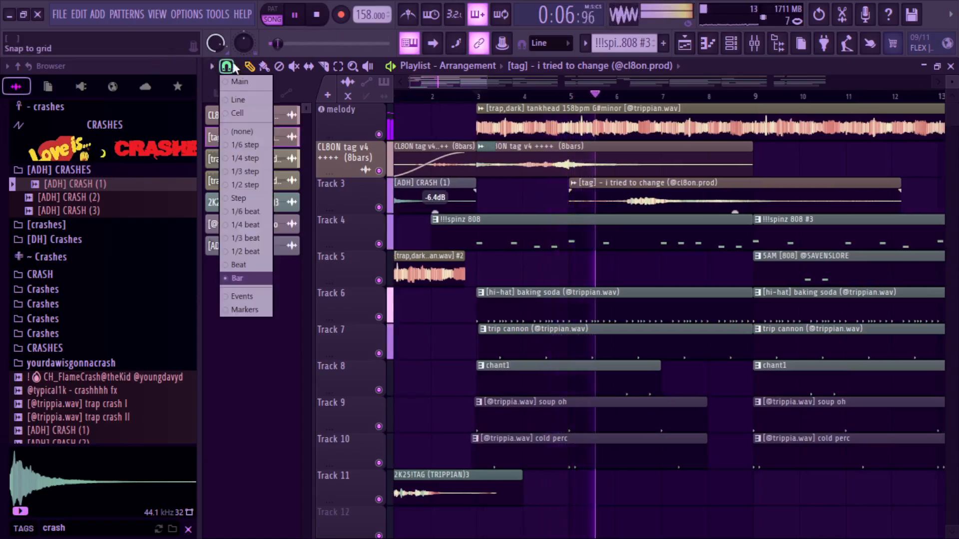
pyautogui.click(254, 132)
pyautogui.press('space')
pyautogui.moveTo(634, 197); pyautogui.dragTo(621, 199)
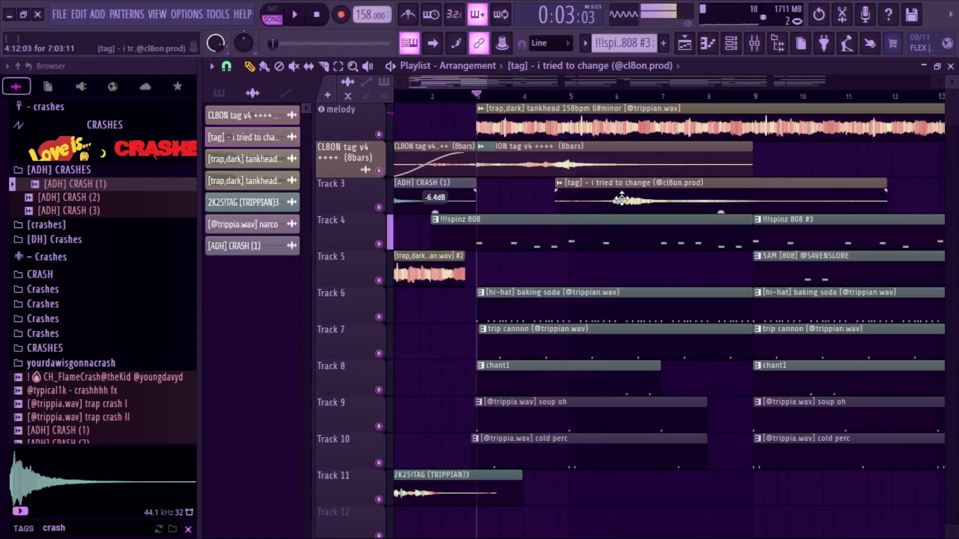
pyautogui.click(586, 95)
pyautogui.press('space')
pyautogui.press('space')
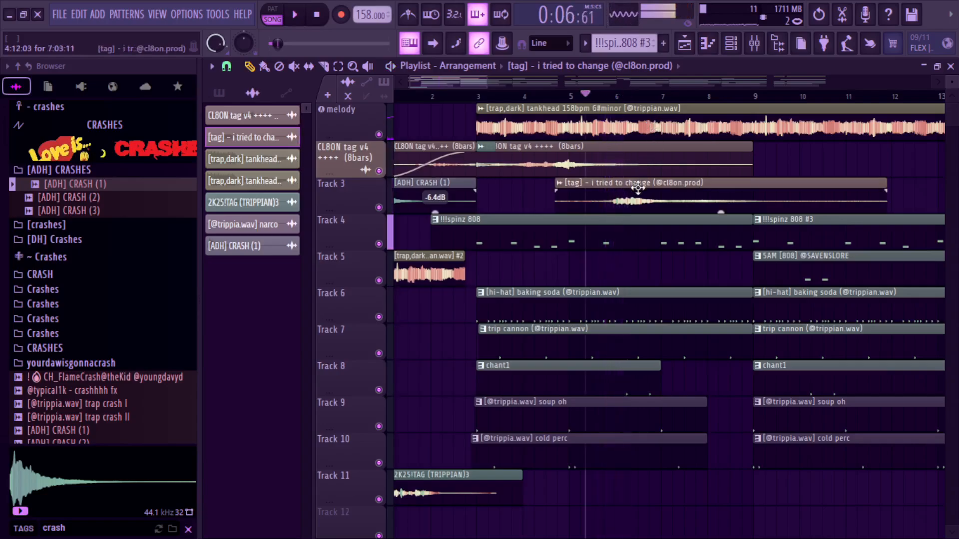
# Step: Nudge the Track 3 tag clip slightly earlier again and play it back to check its timing
pyautogui.moveTo(637, 189); pyautogui.dragTo(634, 197)
pyautogui.press('space')
pyautogui.press('space')
pyautogui.press('space')
pyautogui.press('space')
pyautogui.press('space')
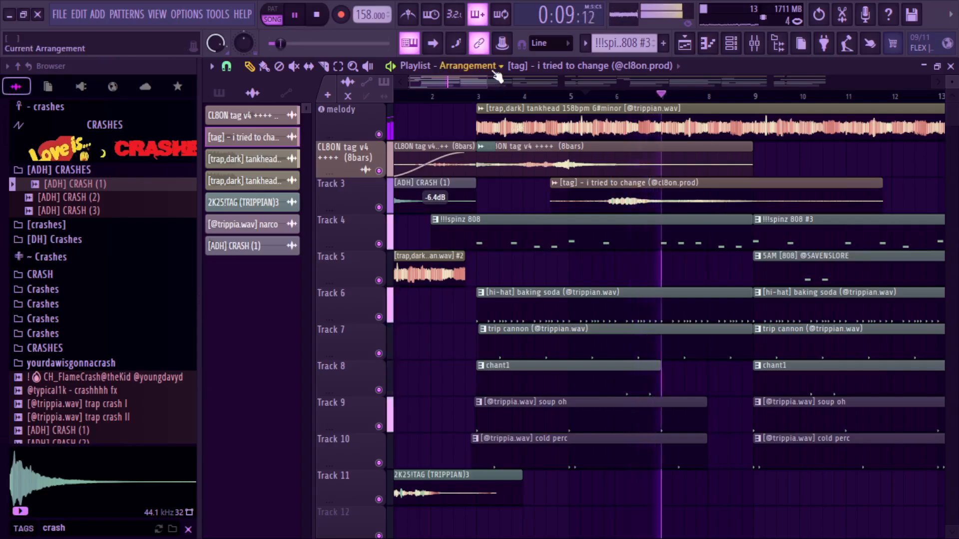
# Step: Open the audio clip settings of the CL8ON tag v4 clip
pyautogui.moveTo(500, 81); pyautogui.dragTo(691, 71)
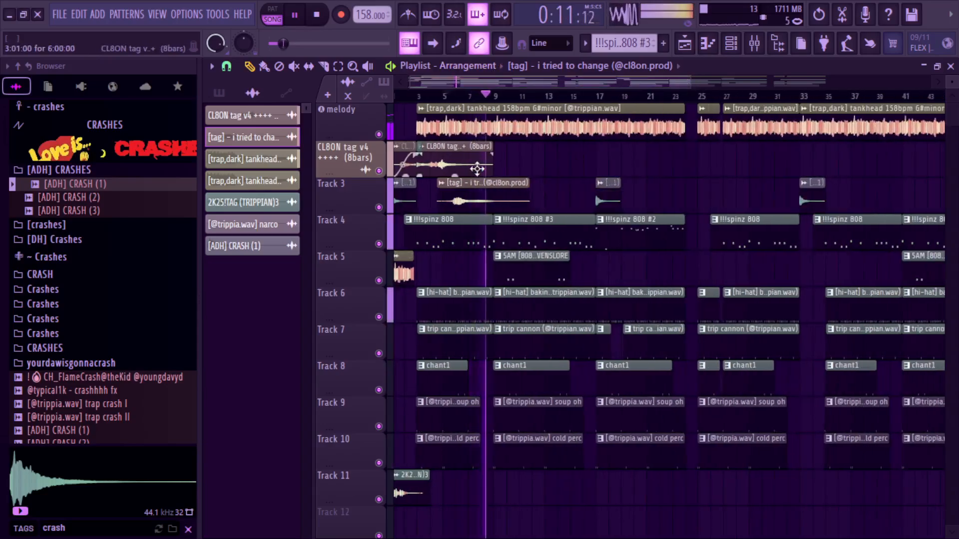
pyautogui.doubleClick(475, 163)
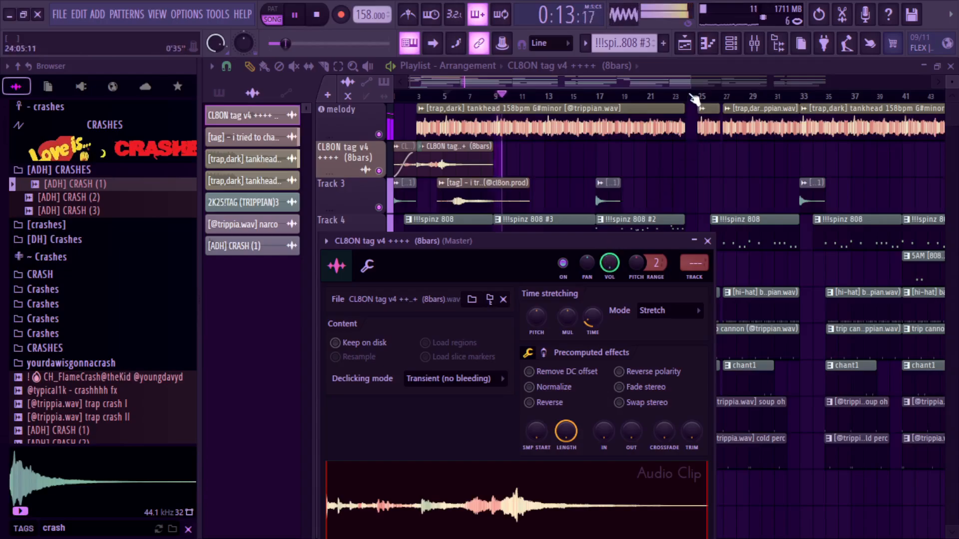
# Step: Extend the last melody clip beyond bar 73, and with snap set to Bar slice off the excess at bar 73
pyautogui.moveTo(690, 83); pyautogui.dragTo(930, 49)
pyautogui.moveTo(808, 129); pyautogui.dragTo(883, 181)
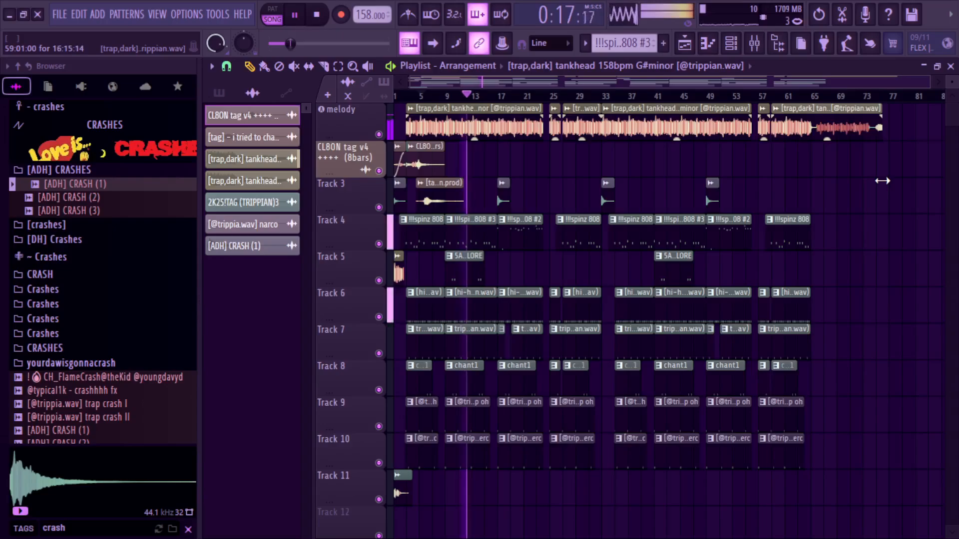
pyautogui.click(226, 67)
pyautogui.click(244, 278)
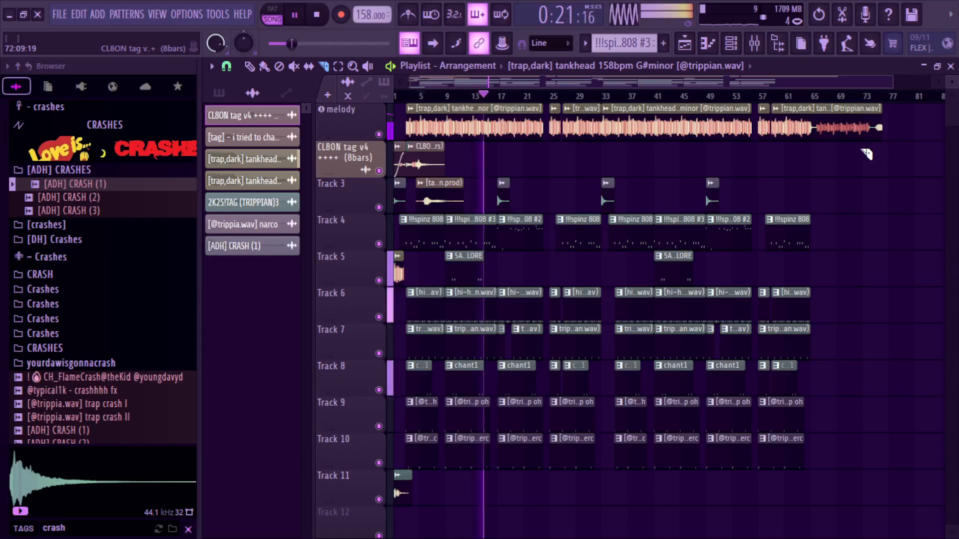
pyautogui.moveTo(877, 162); pyautogui.dragTo(863, 107)
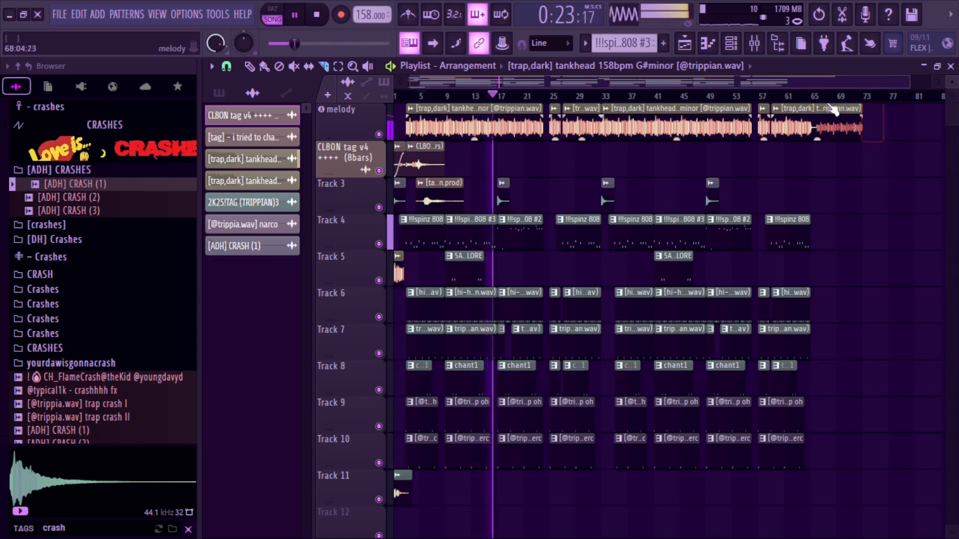
# Step: Split off the tail of the last melody clip at bar 66 and place it on the CL8ON tag track across bars 65 to 73
pyautogui.click(825, 97)
pyautogui.moveTo(909, 82); pyautogui.dragTo(837, 95)
pyautogui.click(757, 123)
pyautogui.press('space')
pyautogui.moveTo(807, 128); pyautogui.dragTo(794, 169)
pyautogui.moveTo(859, 149); pyautogui.dragTo(849, 150)
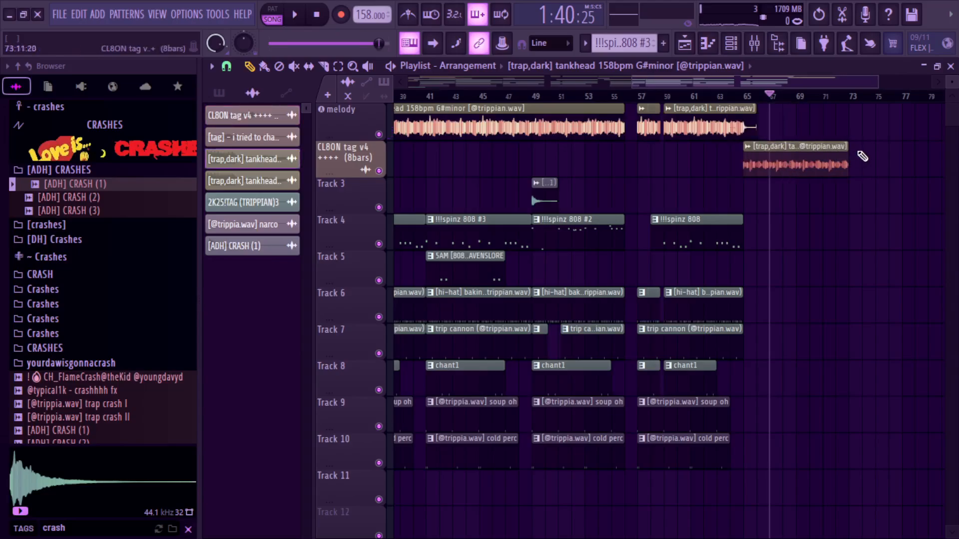
# Step: Fade out the end of the last melody clip and shorten the tail clip below it to end at bar 69
pyautogui.press('space')
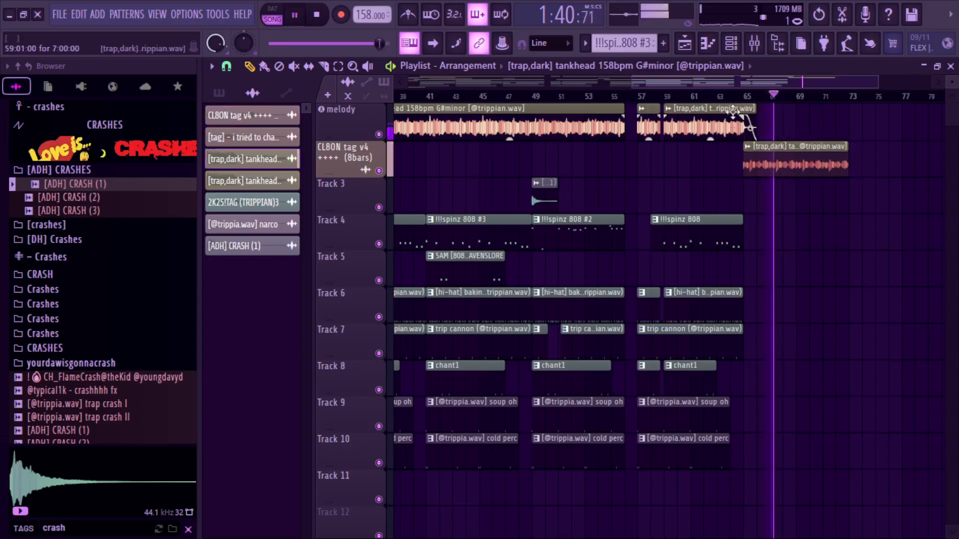
pyautogui.moveTo(847, 142); pyautogui.dragTo(795, 164)
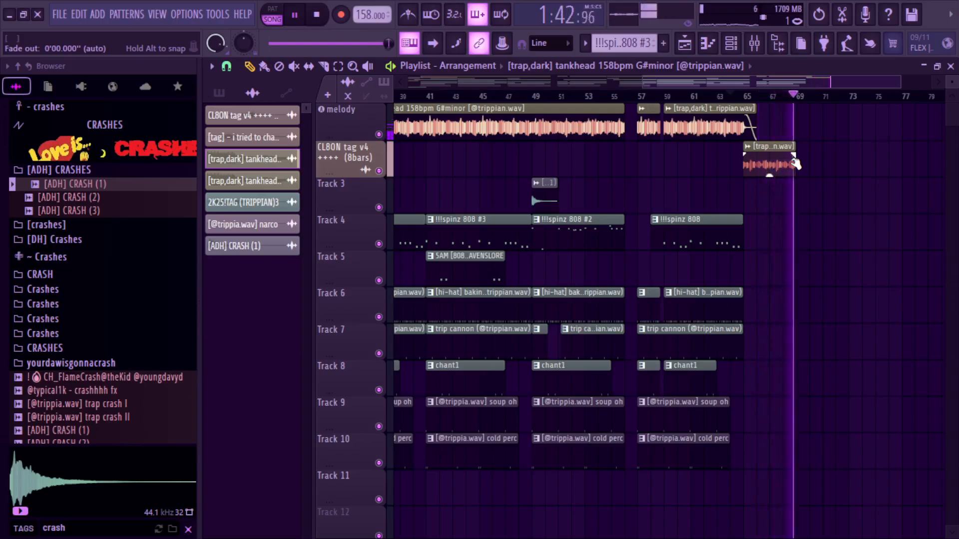
pyautogui.press('space')
# Step: View the whole arrangement and play it from bar 1
pyautogui.moveTo(716, 82); pyautogui.dragTo(82, 171)
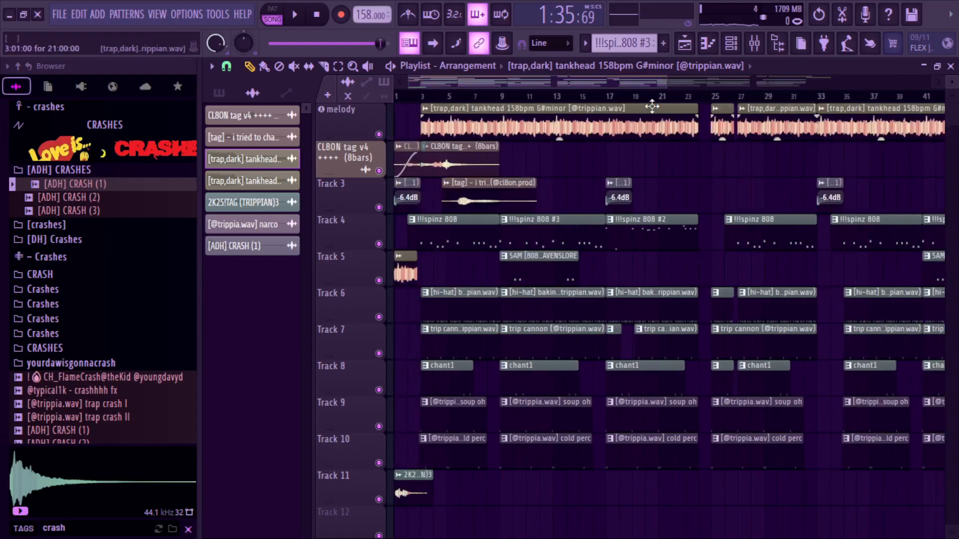
pyautogui.scroll(-3, 649, 82)
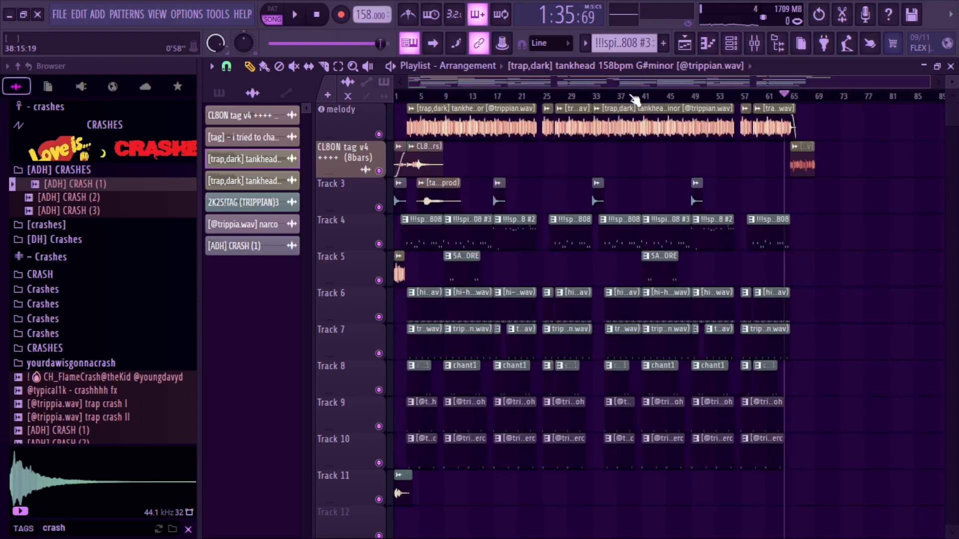
pyautogui.press('space')
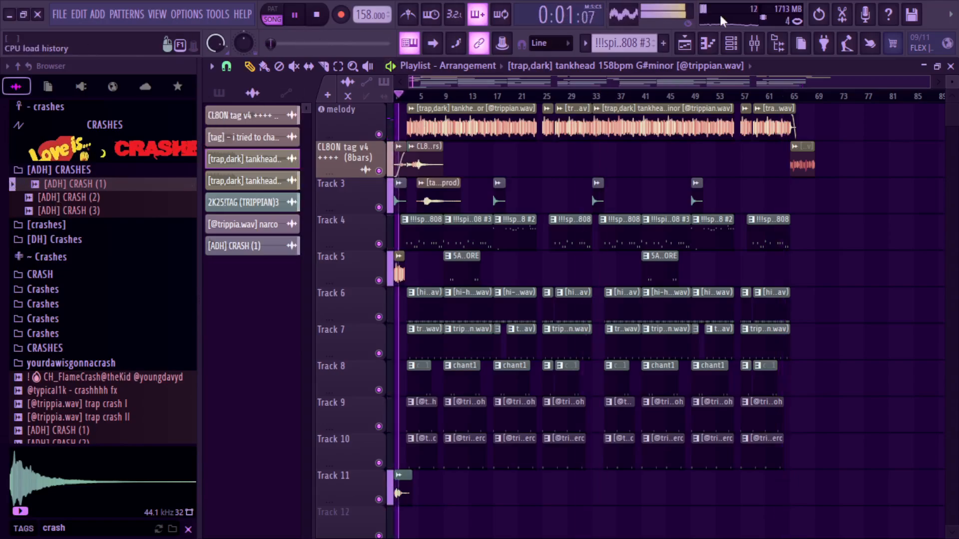
pyautogui.press('super')
pyautogui.press('super')
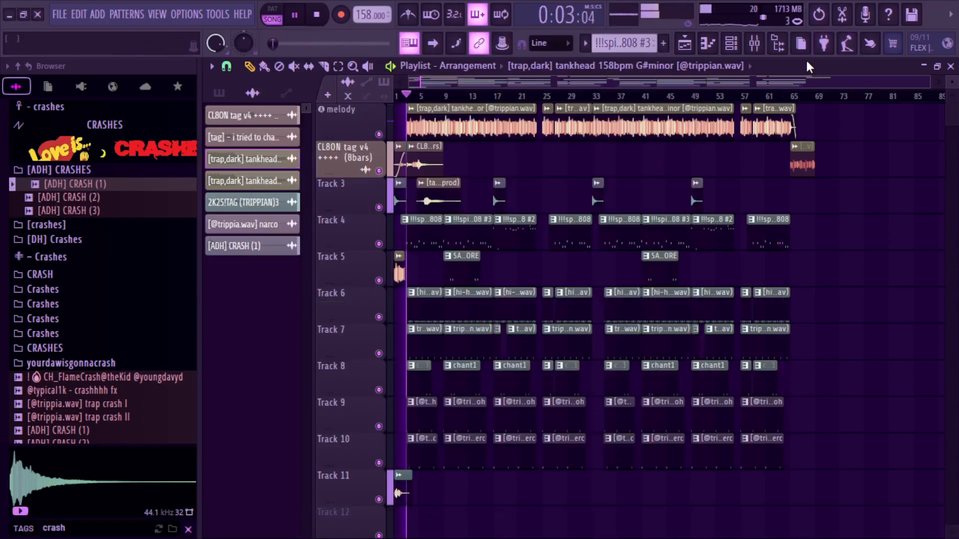
# Step: Stop playback, close the piano roll, channel rack and mixer, hide the browser, and fit the full arrangement in the playlist beside MiniMeters
pyautogui.doubleClick(805, 62)
pyautogui.press('space')
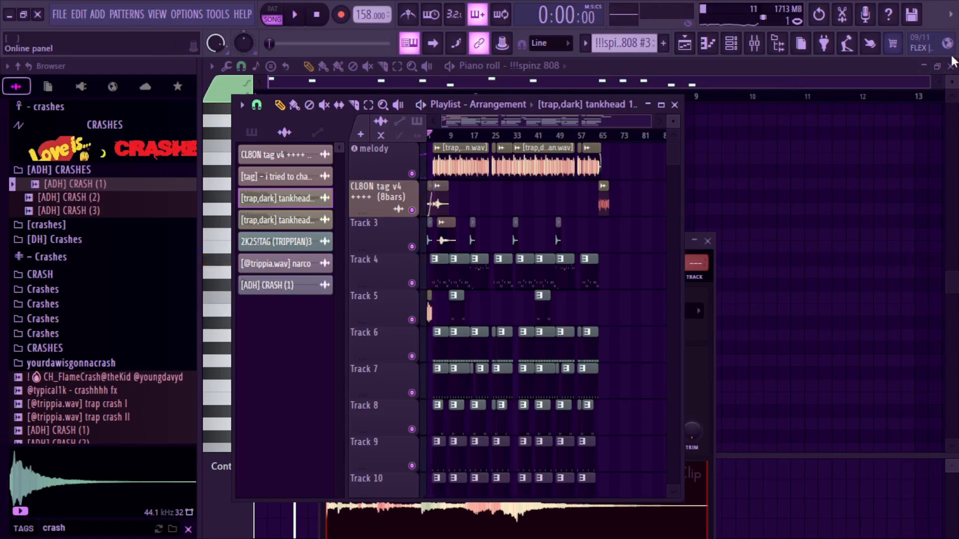
pyautogui.click(951, 65)
pyautogui.click(707, 242)
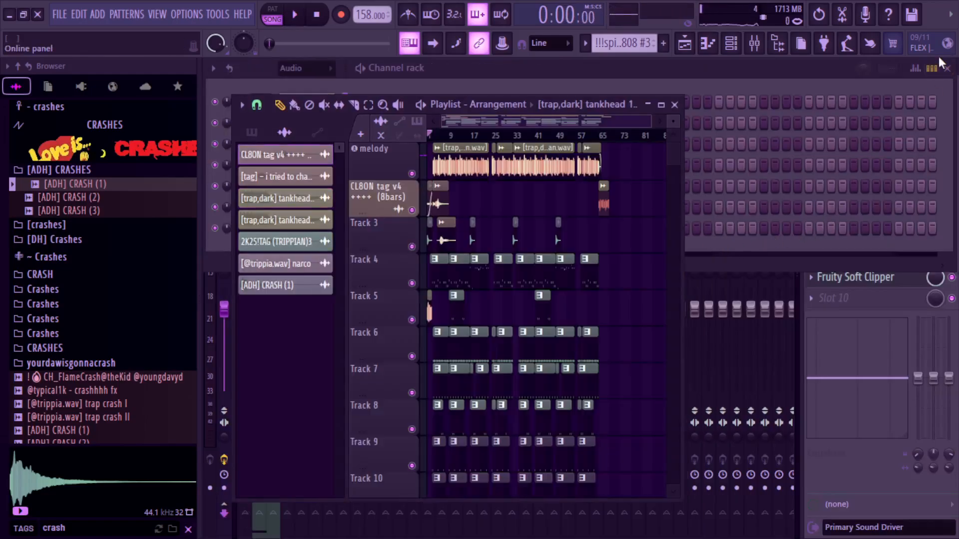
pyautogui.click(947, 68)
pyautogui.click(942, 104)
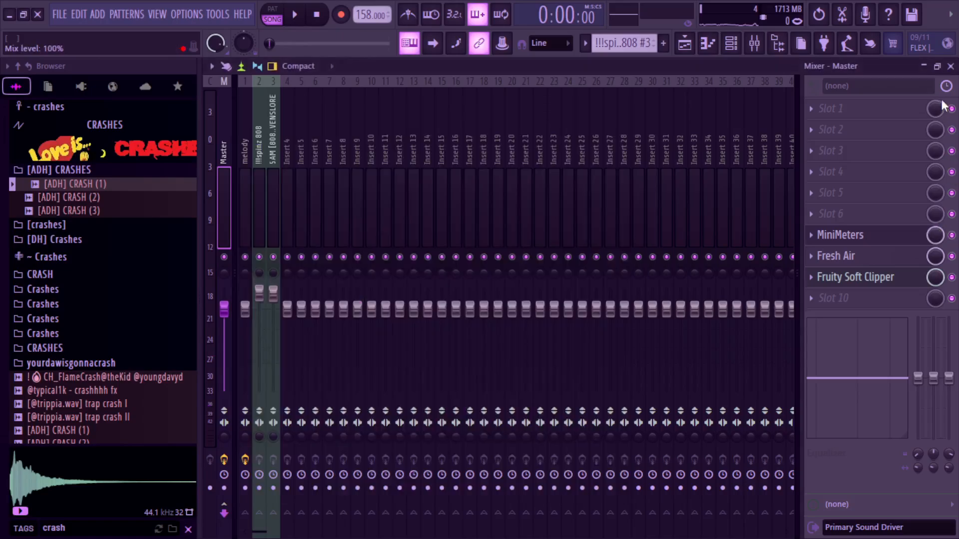
pyautogui.click(951, 67)
pyautogui.click(778, 44)
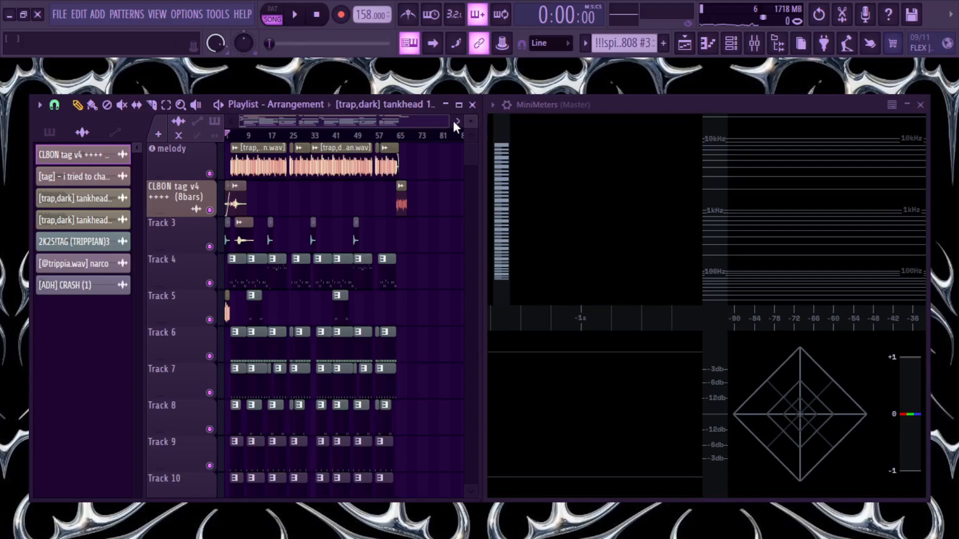
pyautogui.moveTo(445, 121); pyautogui.dragTo(408, 155)
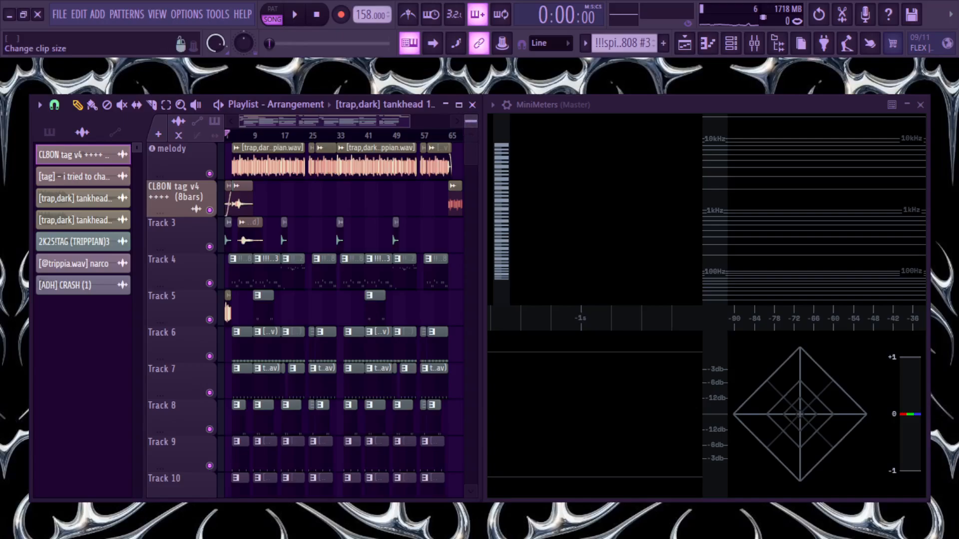
pyautogui.moveTo(471, 121); pyautogui.dragTo(471, 124)
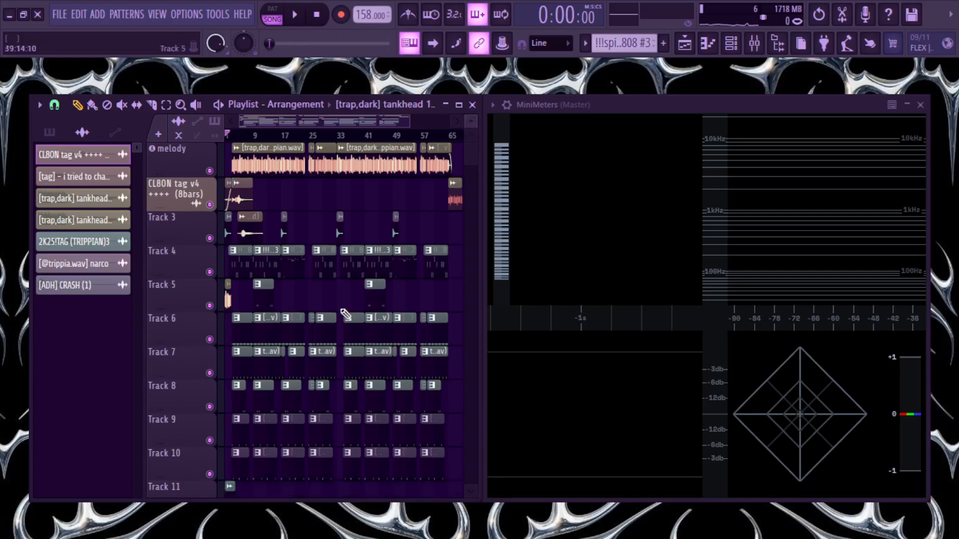
# Step: Select all patterns in the pattern list and set the start colour of their colour gradient to steel blue #227DBC
pyautogui.click(329, 330)
pyautogui.click(79, 328)
pyautogui.rightClick(73, 172)
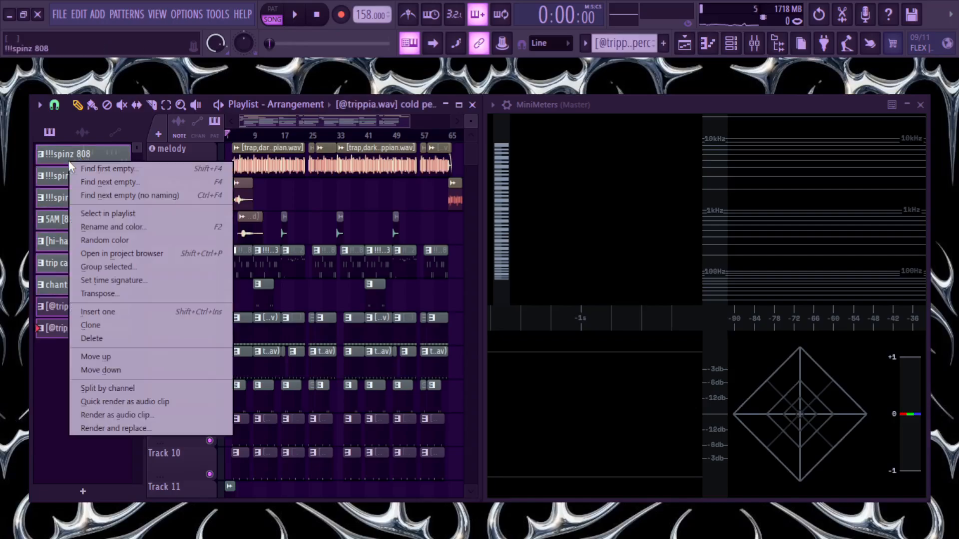
pyautogui.click(109, 225)
pyautogui.click(150, 225)
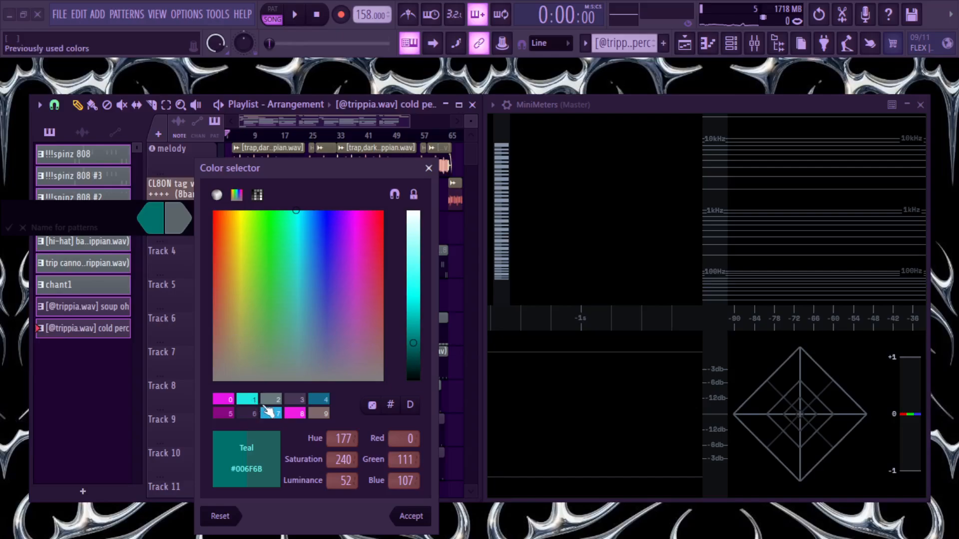
pyautogui.click(267, 410)
pyautogui.moveTo(421, 297)
pyautogui.mouseDown()
pyautogui.moveTo(423, 326)
pyautogui.moveTo(422, 313)
pyautogui.mouseUp()
pyautogui.moveTo(305, 264)
pyautogui.mouseDown()
pyautogui.moveTo(299, 252)
pyautogui.moveTo(314, 269)
pyautogui.mouseUp()
pyautogui.moveTo(429, 321); pyautogui.dragTo(422, 308)
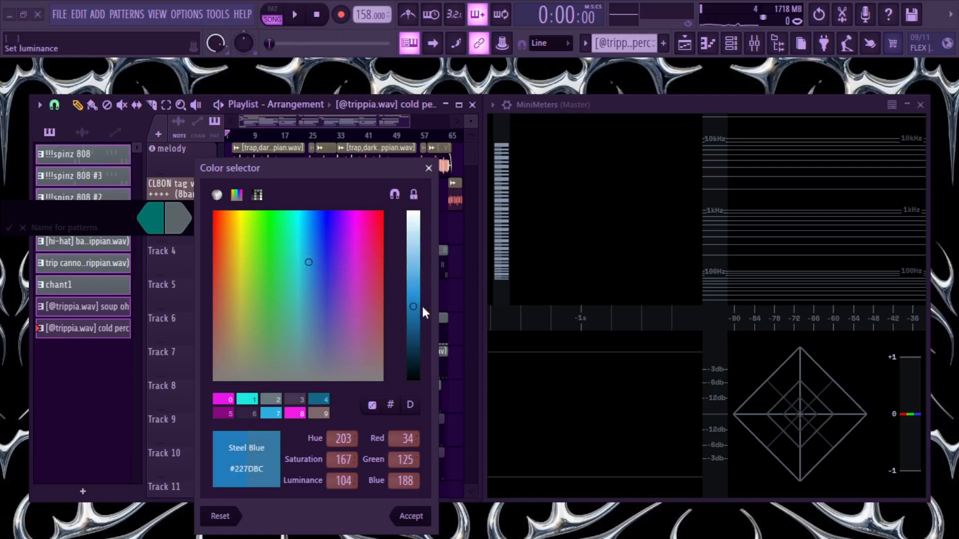
pyautogui.click(410, 517)
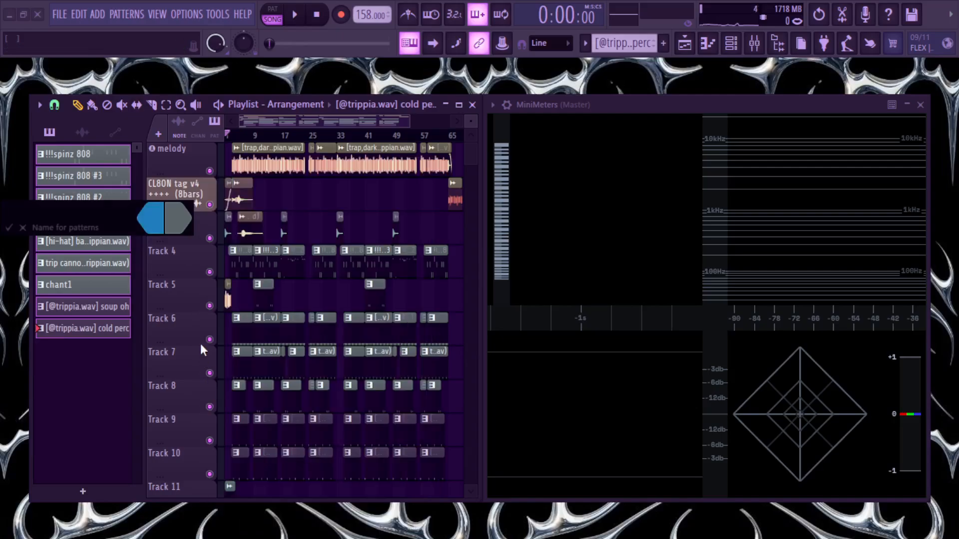
# Step: Set the end colour of the pattern gradient to magenta #EA17EC and apply it to all patterns
pyautogui.click(189, 233)
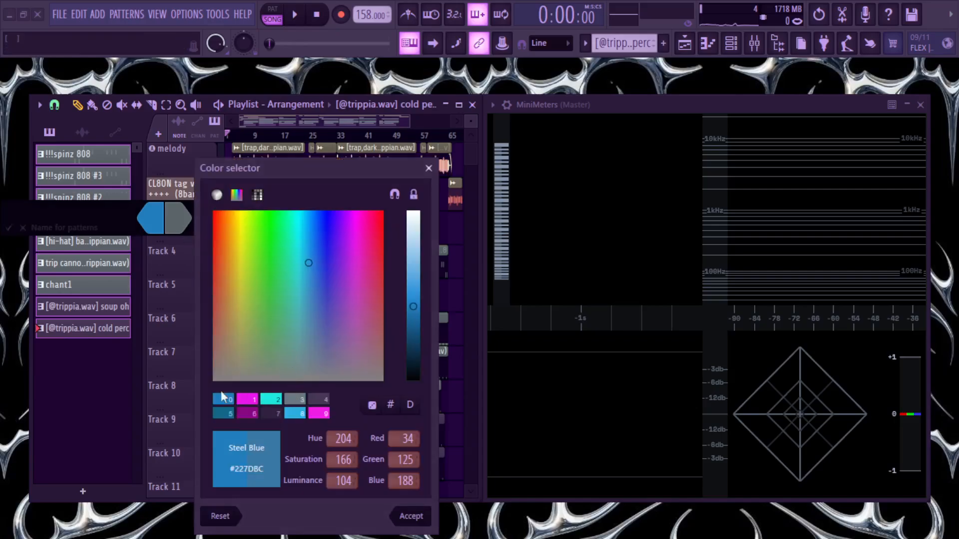
pyautogui.click(256, 402)
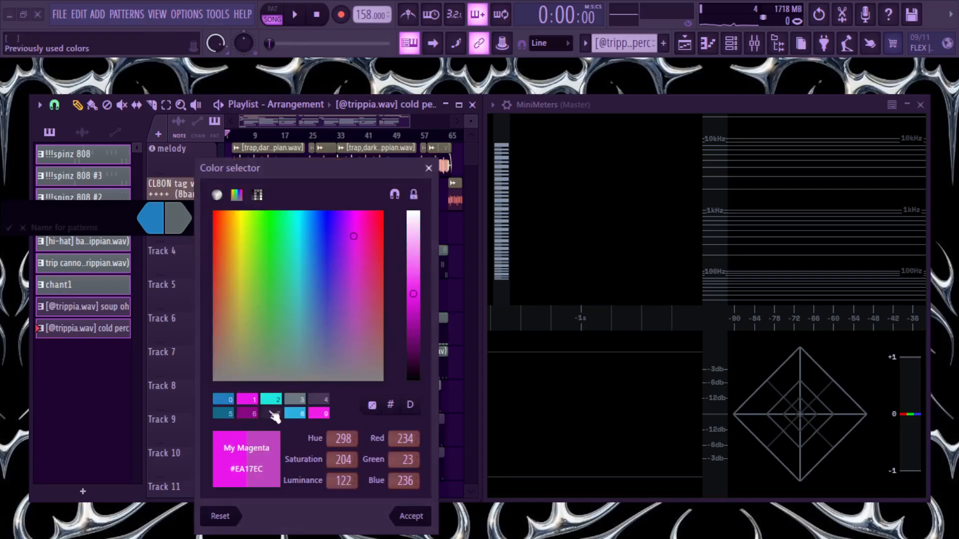
pyautogui.click(411, 517)
pyautogui.click(13, 232)
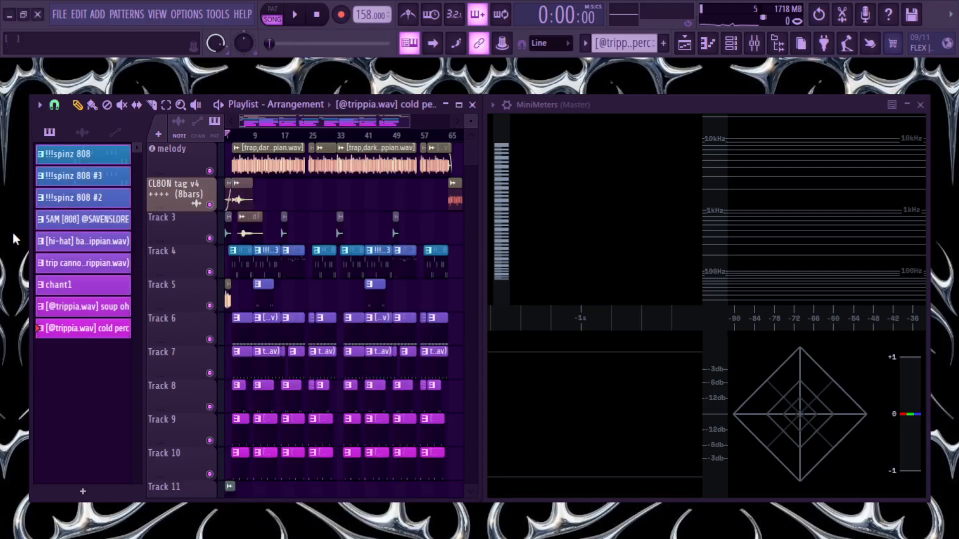
# Step: Play the arrangement from the start while checking its spectrum and loudness in MiniMeters, and stop playback
pyautogui.press('space')
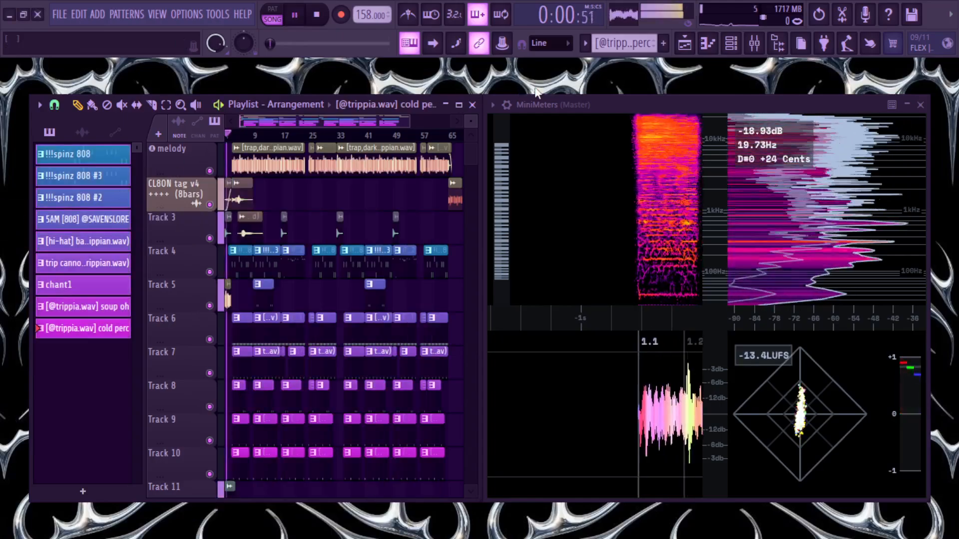
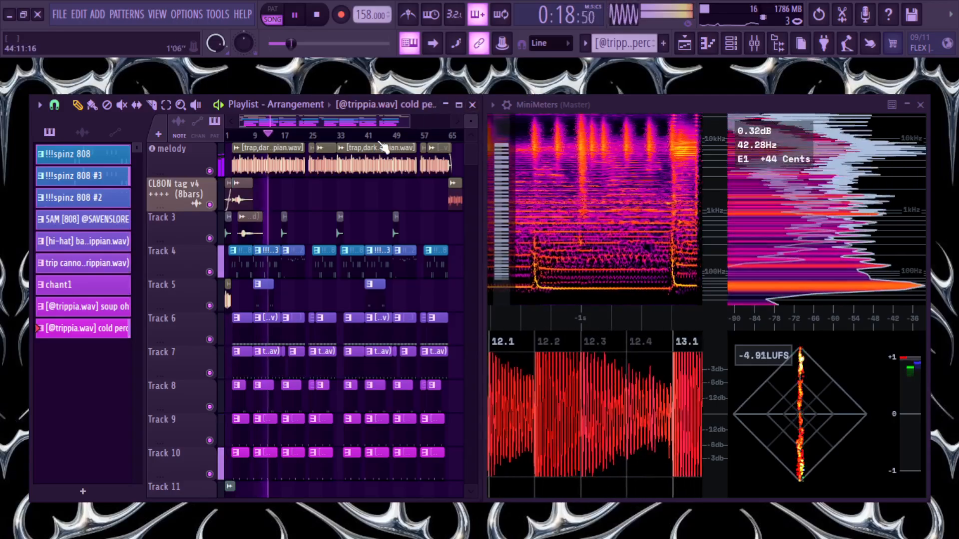
pyautogui.click(362, 148)
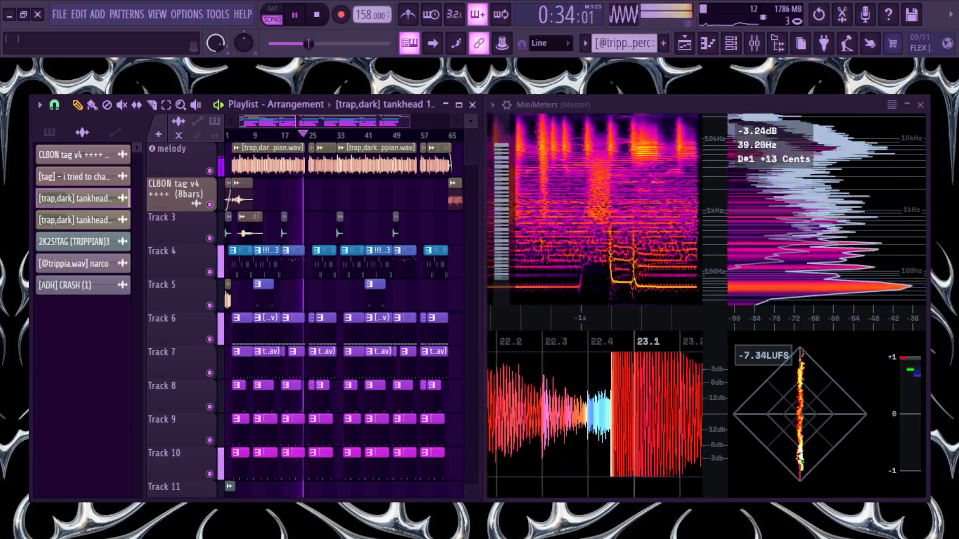
pyautogui.press('space')
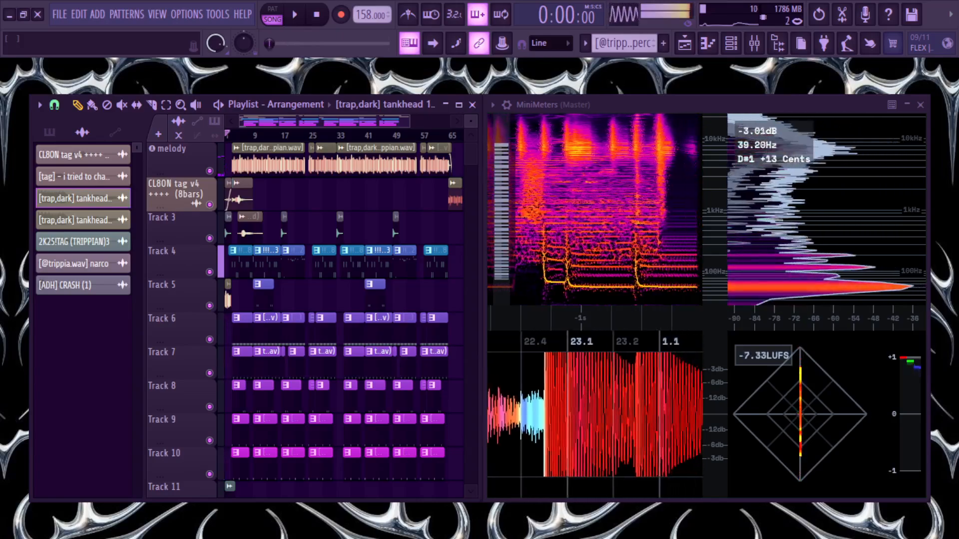
# Step: Route the soup oh and cold perc channels to mixer tracks 4 and 5, and the hi-hat, trip cannon and chant1 channels to tracks 6 to 8
pyautogui.press('F6')
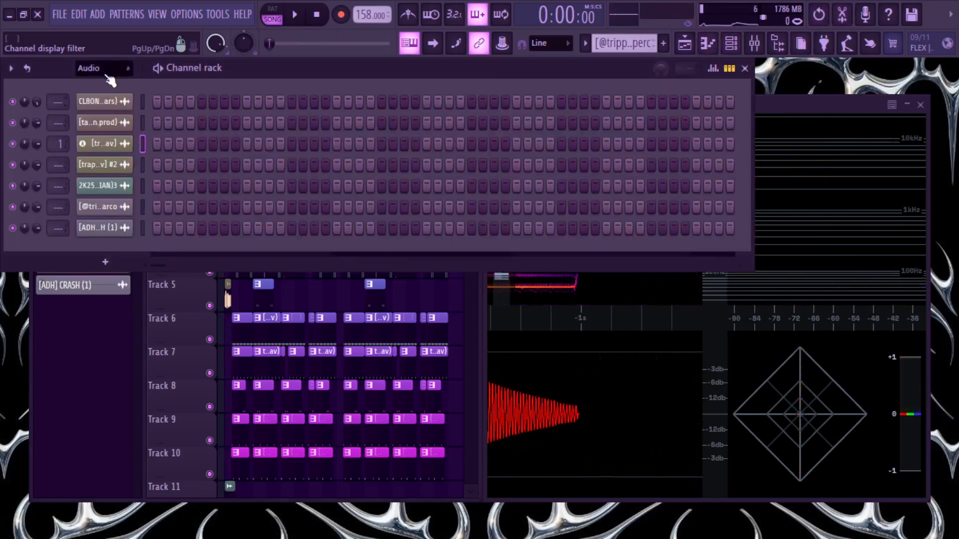
pyautogui.click(97, 118)
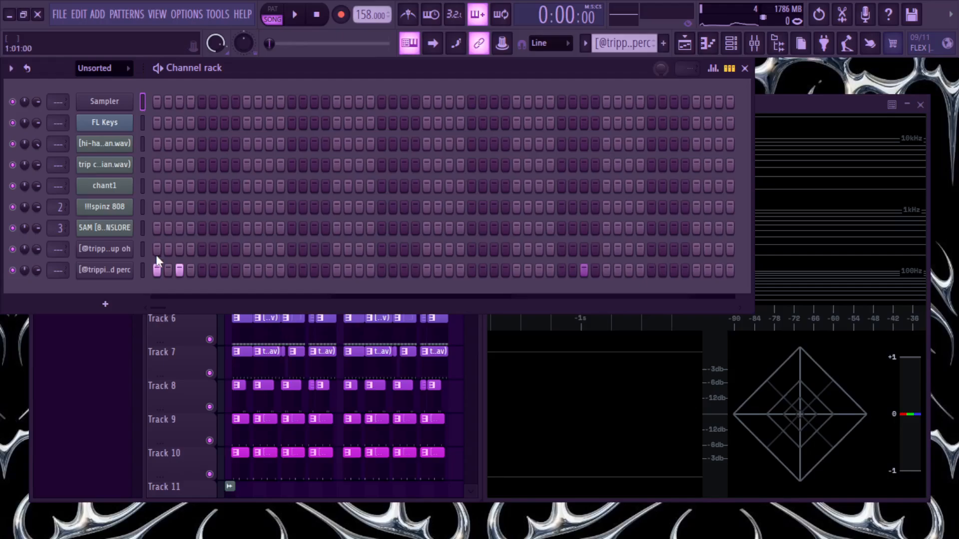
pyautogui.hotkey('ctrl', 'l')
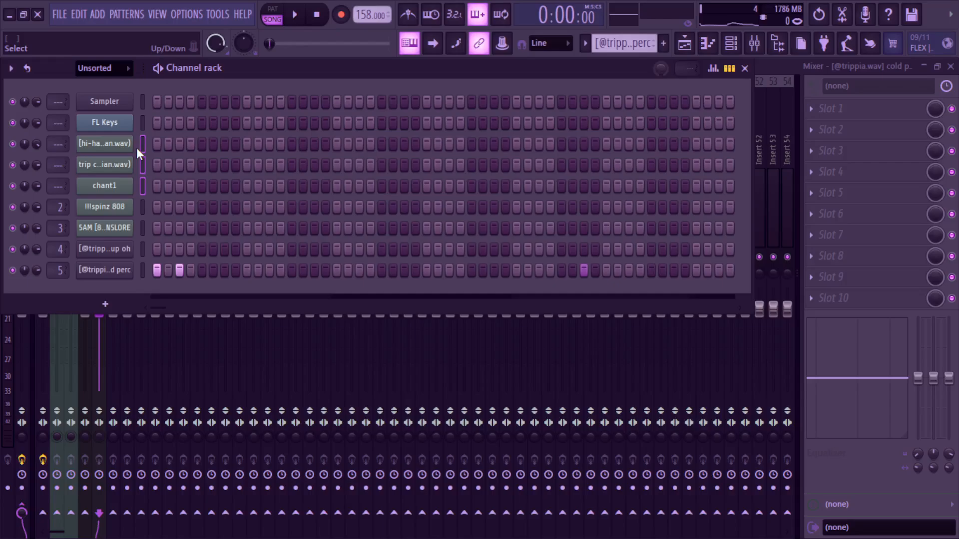
pyautogui.hotkey('ctrl', 'l')
# Step: During playback, raise the trip cannon and hi-hat mixer tracks to 125% volume and set the trip cannon's channel volume to 82%
pyautogui.press('space')
pyautogui.click(684, 43)
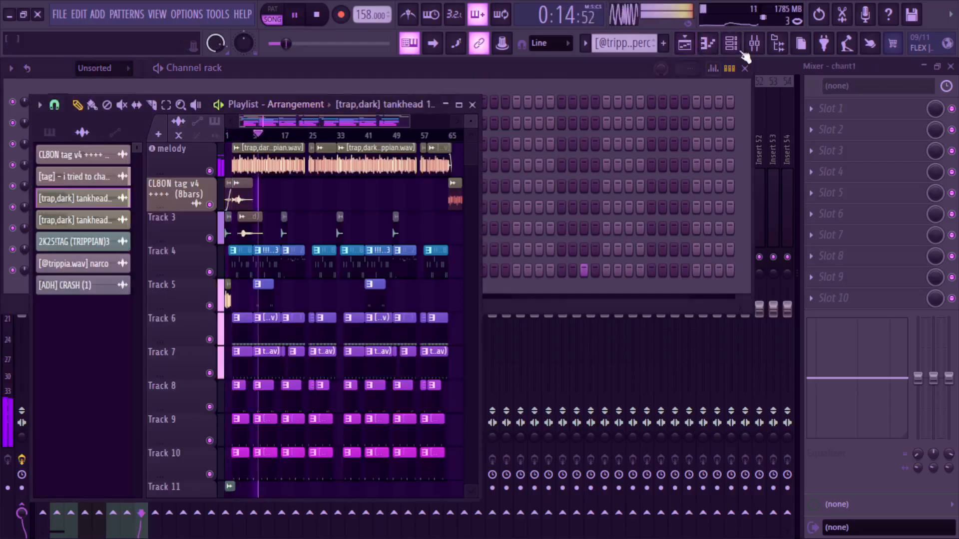
pyautogui.click(754, 44)
pyautogui.click(128, 214)
pyautogui.moveTo(127, 308); pyautogui.dragTo(127, 288)
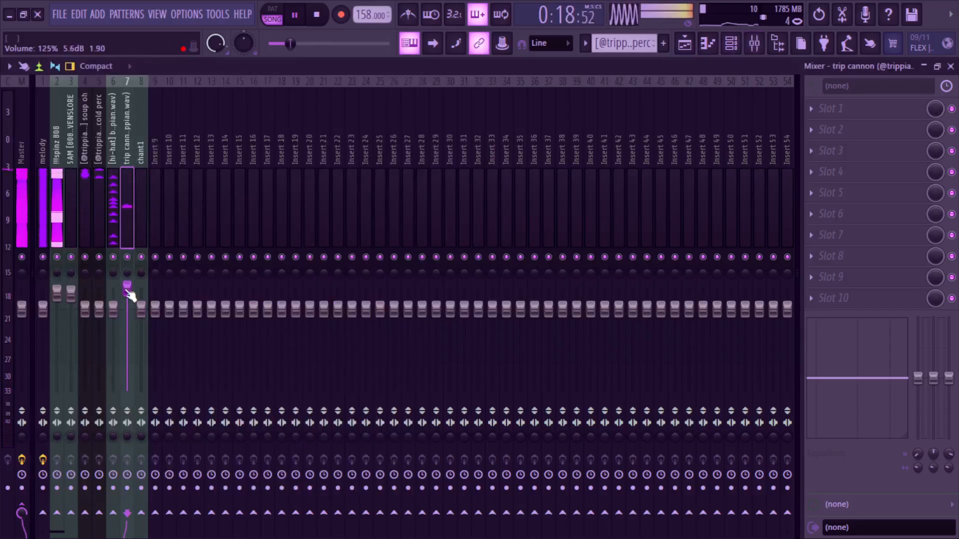
pyautogui.click(729, 44)
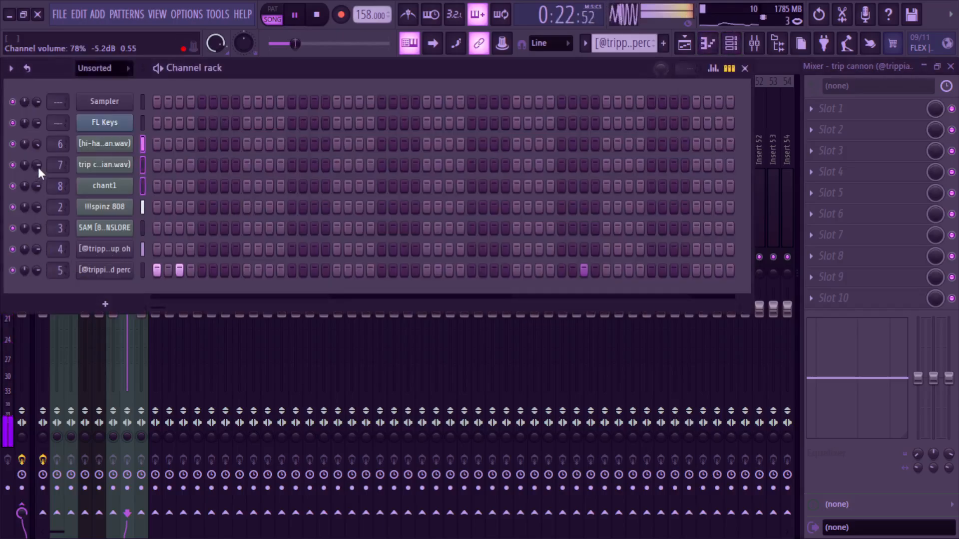
pyautogui.moveTo(38, 161); pyautogui.dragTo(38, 157)
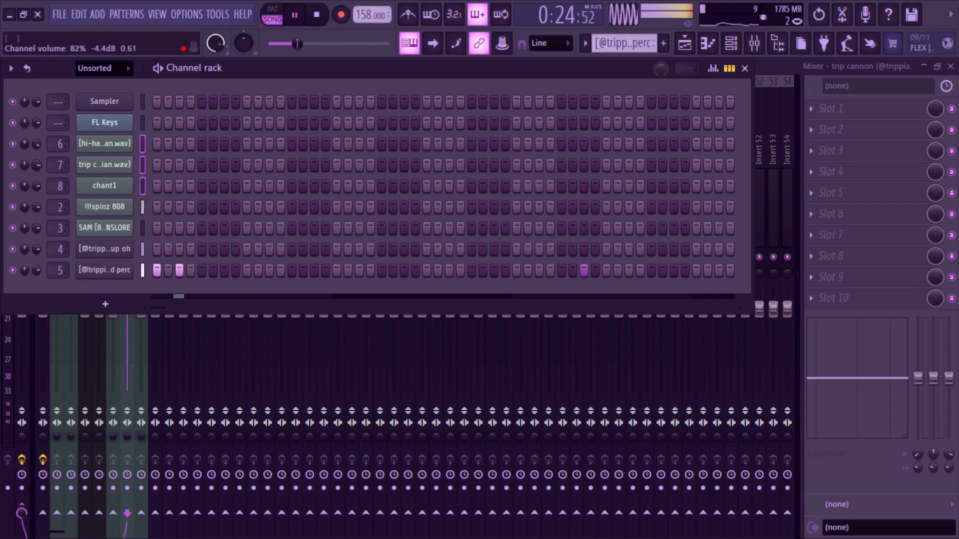
pyautogui.click(731, 44)
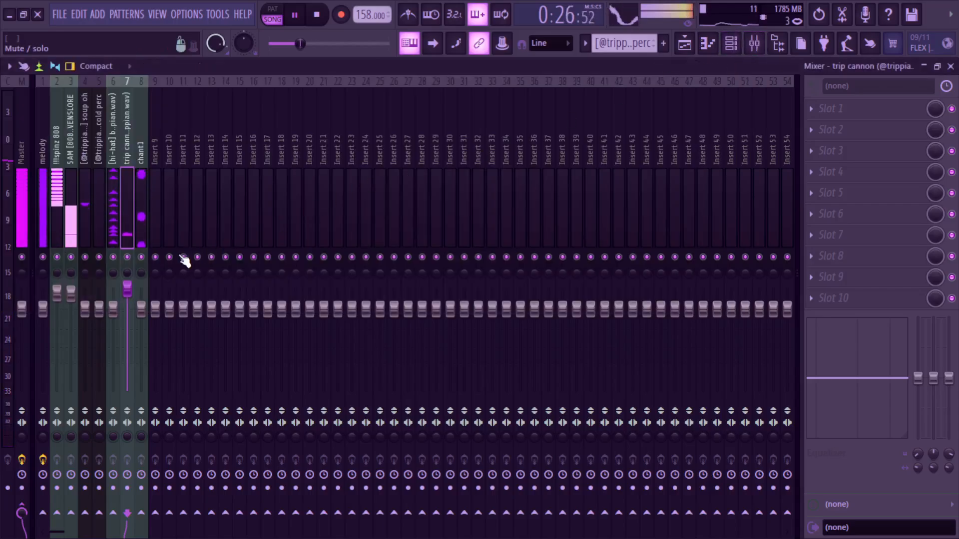
pyautogui.moveTo(113, 310); pyautogui.dragTo(113, 289)
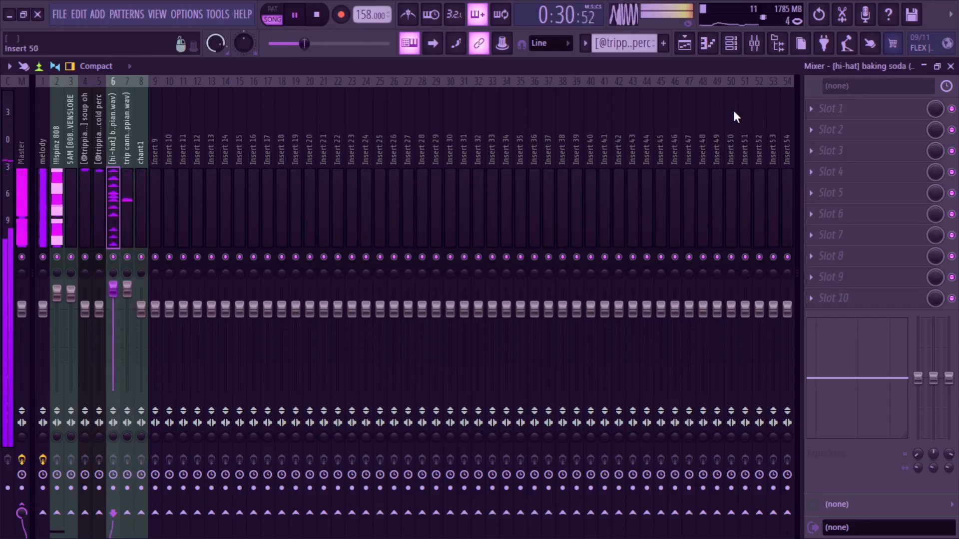
# Step: Search the browser for "best", try replacing the hi-hat channel's sample with "!best hi hat 200100", and undo the replacement
pyautogui.click(776, 52)
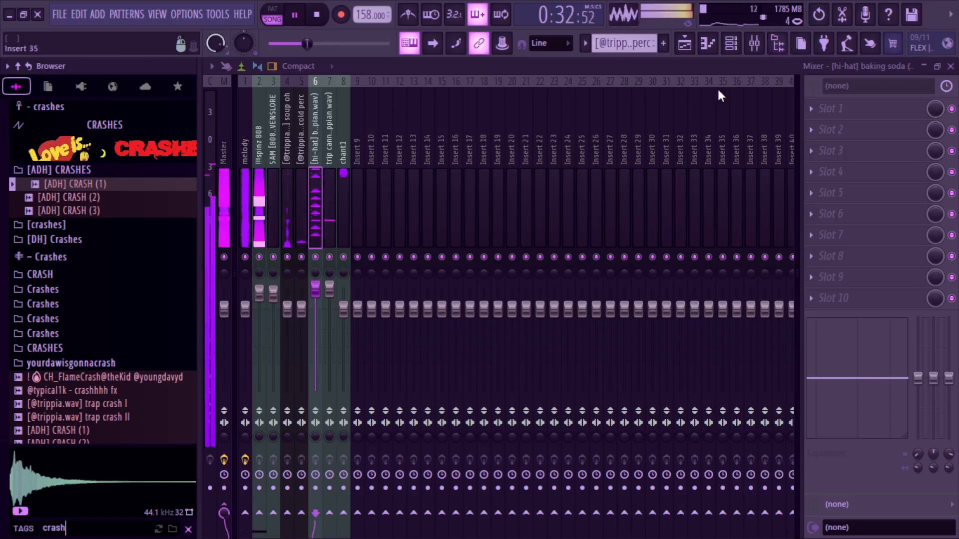
pyautogui.hotkey('ctrl', 'f')
pyautogui.write('bew')
pyautogui.press('BackSpace')
pyautogui.press('BackSpace')
pyautogui.press('BackSpace')
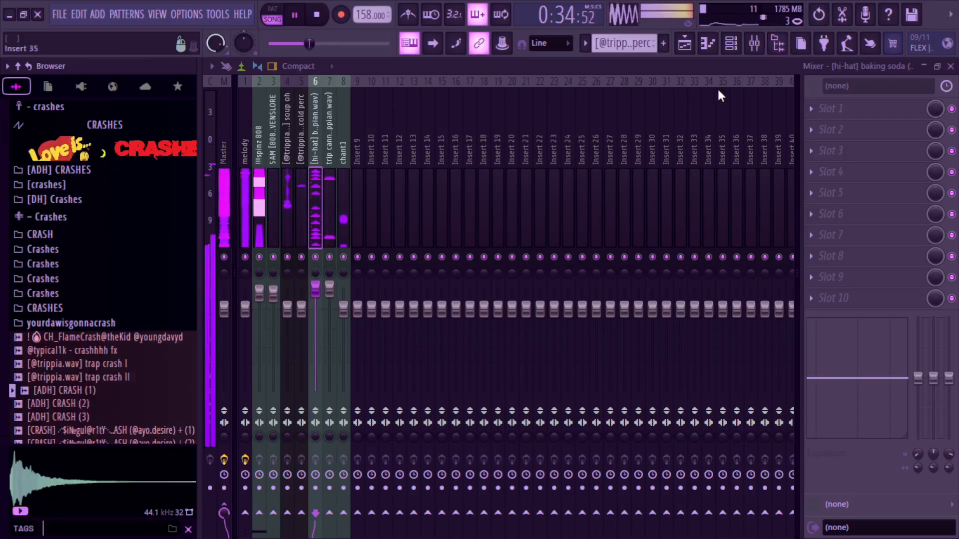
pyautogui.write('best')
pyautogui.click(92, 183)
pyautogui.moveTo(92, 185); pyautogui.dragTo(328, 143)
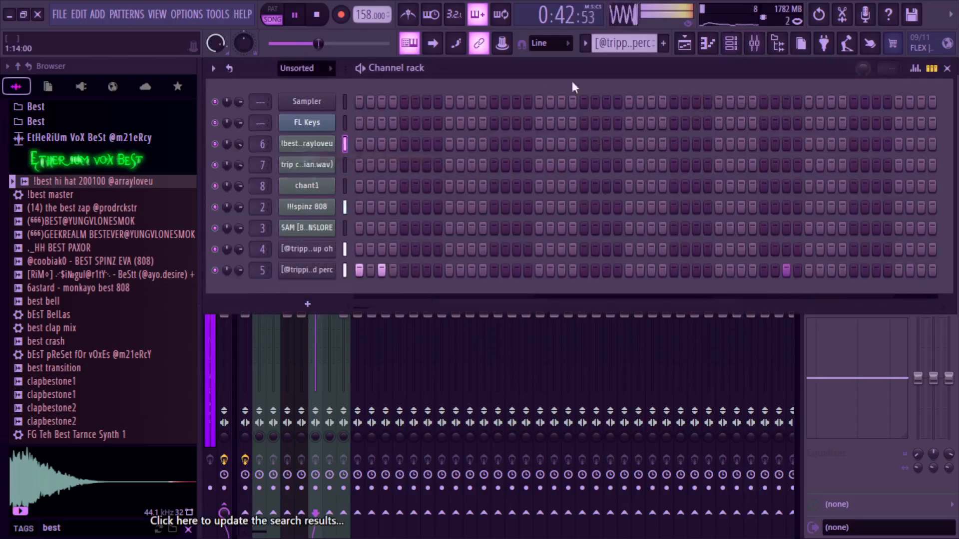
pyautogui.hotkey('ctrl', 'z')
# Step: Pan the hi-hat mixer track about 16% to the left, restarting playback to compare panning positions
pyautogui.click(756, 45)
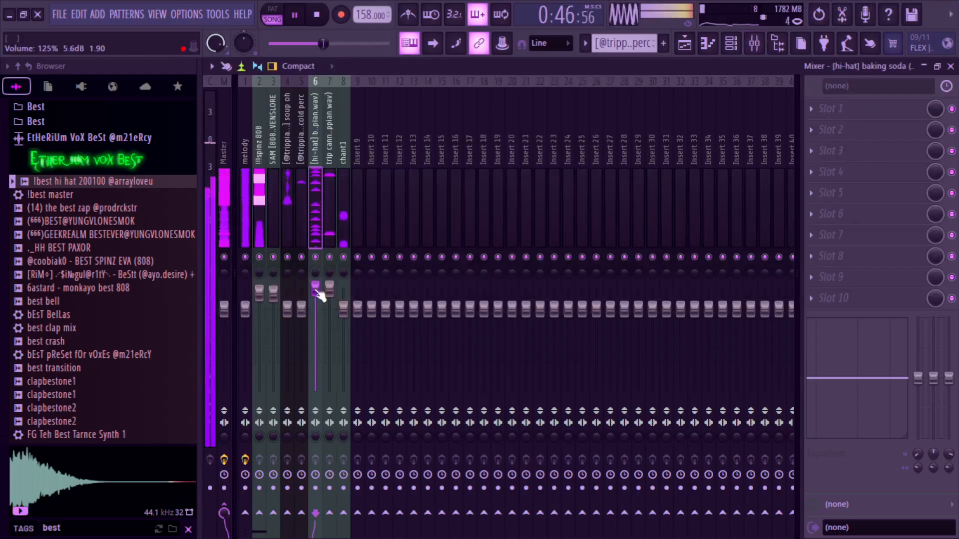
pyautogui.scroll(2, 313, 277)
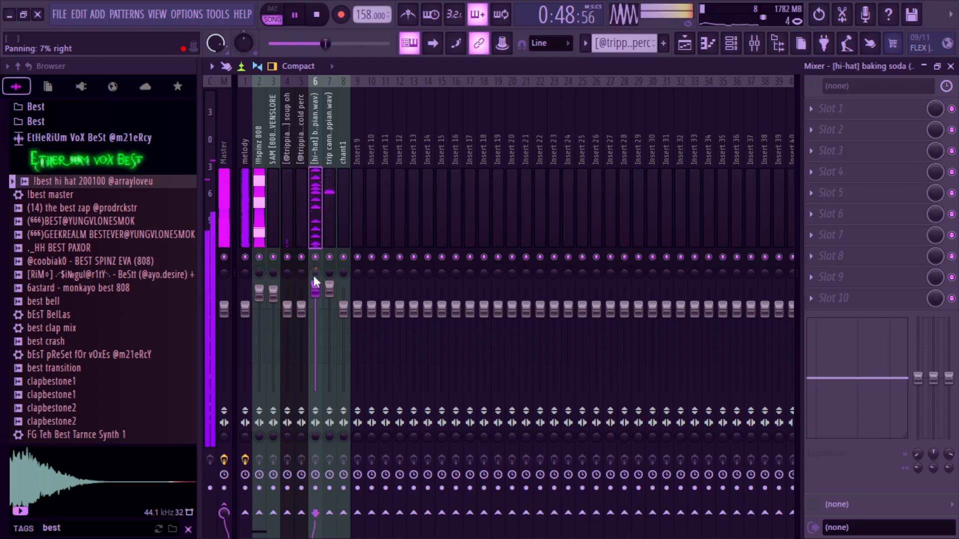
pyautogui.press('space')
pyautogui.press('space')
pyautogui.moveTo(314, 271); pyautogui.dragTo(315, 278)
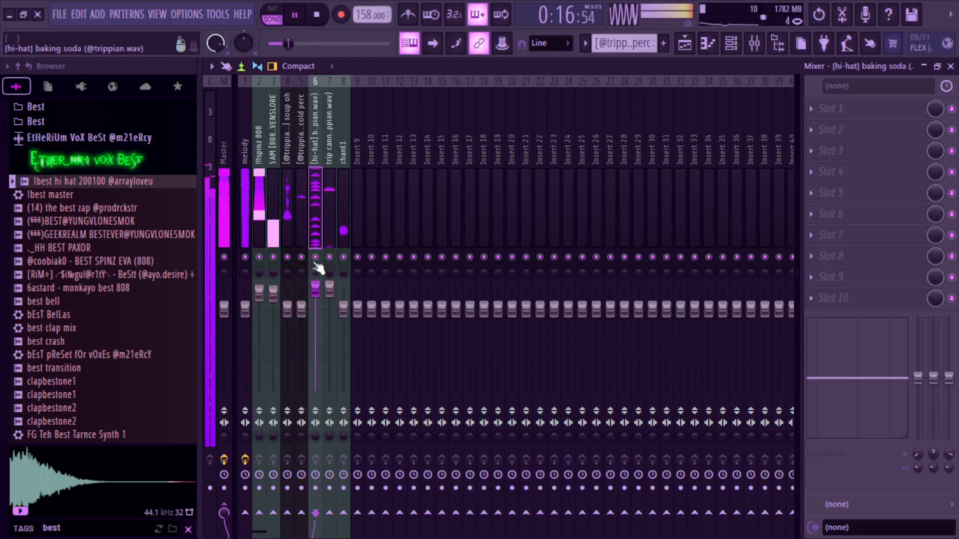
pyautogui.press('space')
pyautogui.press('space')
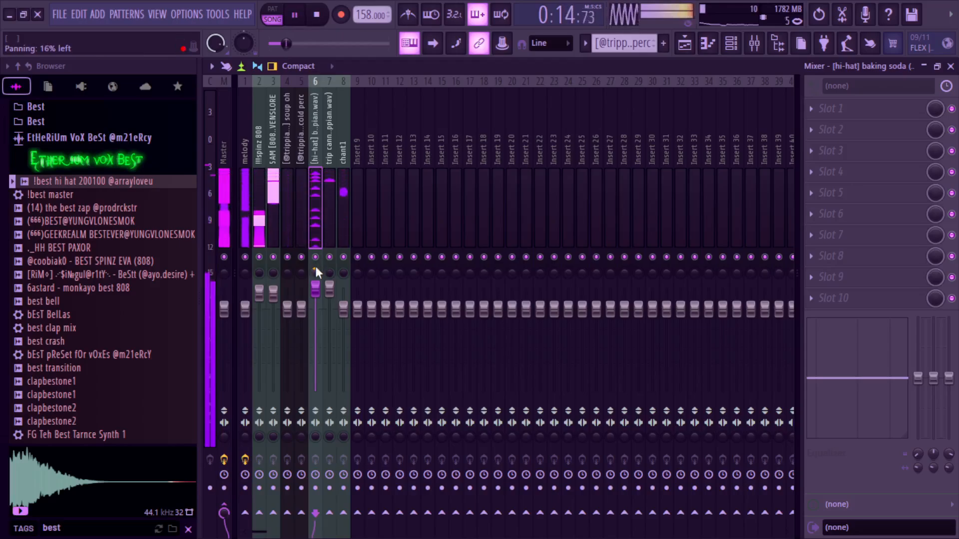
pyautogui.moveTo(316, 269); pyautogui.dragTo(317, 274)
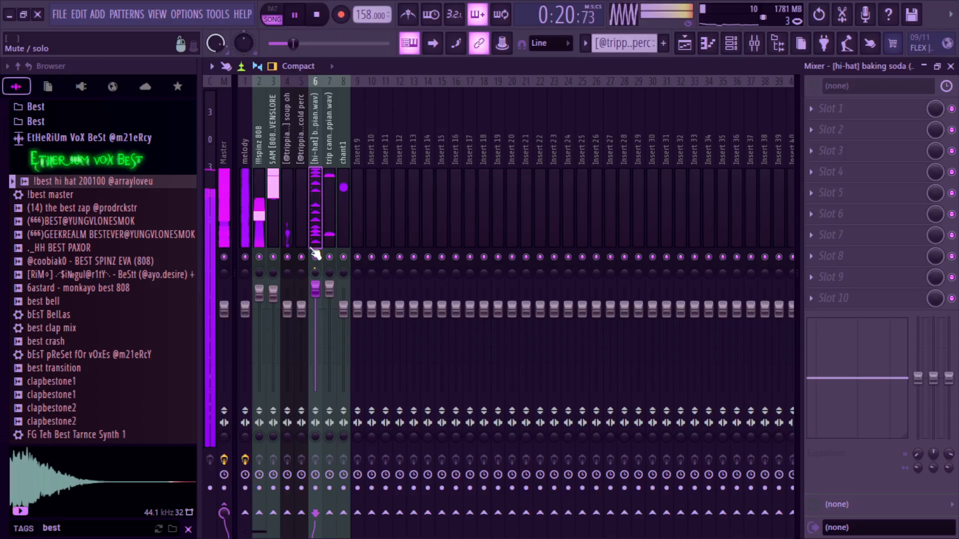
# Step: Restart playback and raise the soup oh mixer track to about 106% volume
pyautogui.click(339, 209)
pyautogui.press('space')
pyautogui.press('space')
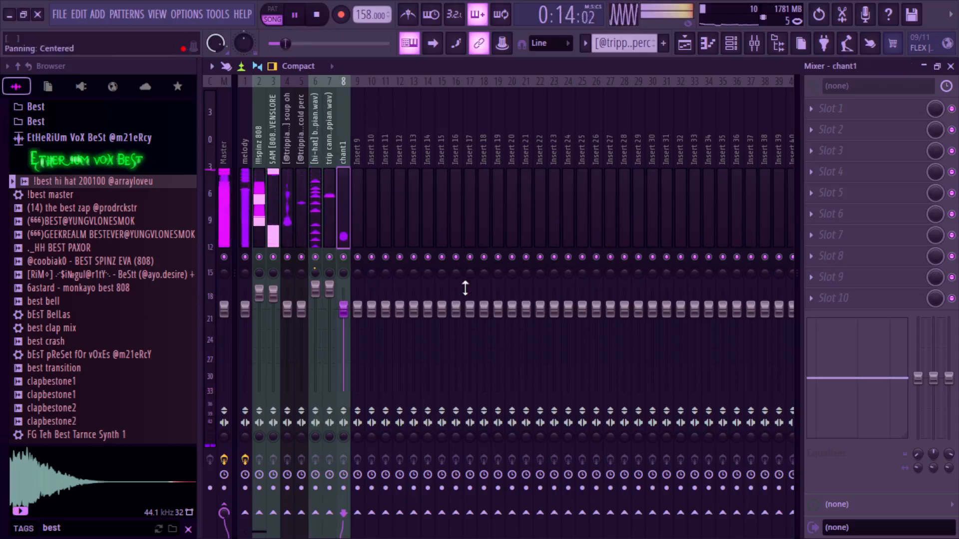
pyautogui.click(283, 225)
pyautogui.moveTo(287, 309); pyautogui.dragTo(287, 301)
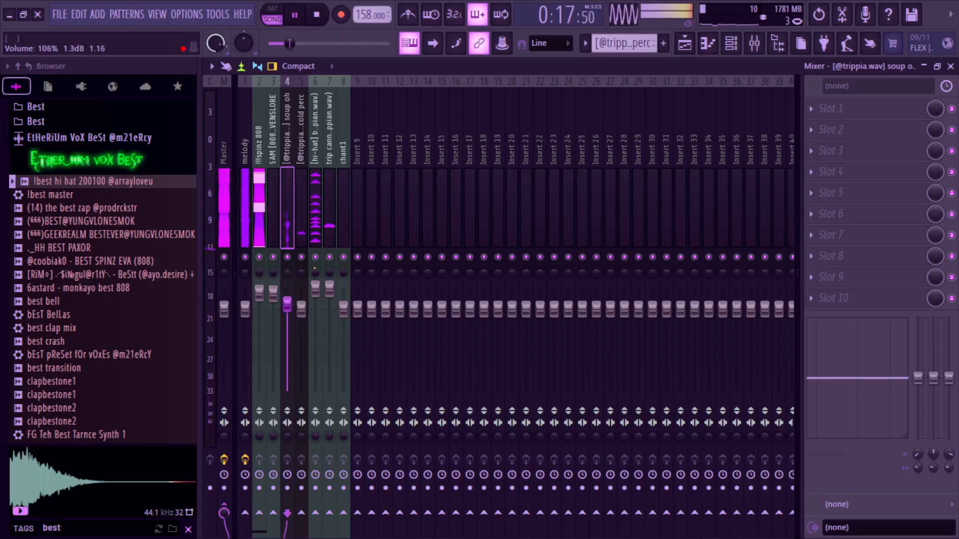
# Step: Add Fruity Reeverb 2 to slot 2 of the cold perc mixer track, with its stereo separation at 23% separated
pyautogui.click(301, 307)
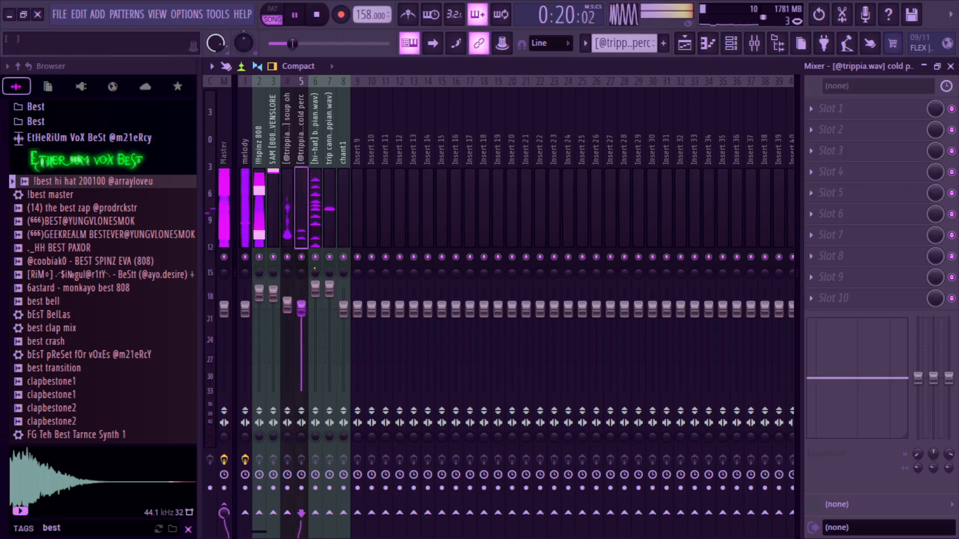
pyautogui.click(831, 129)
pyautogui.click(415, 237)
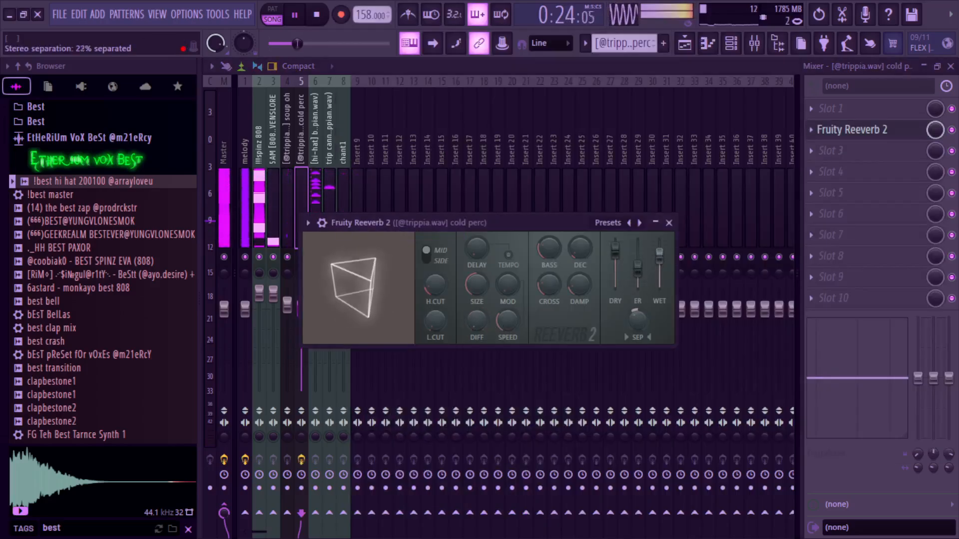
pyautogui.click(669, 223)
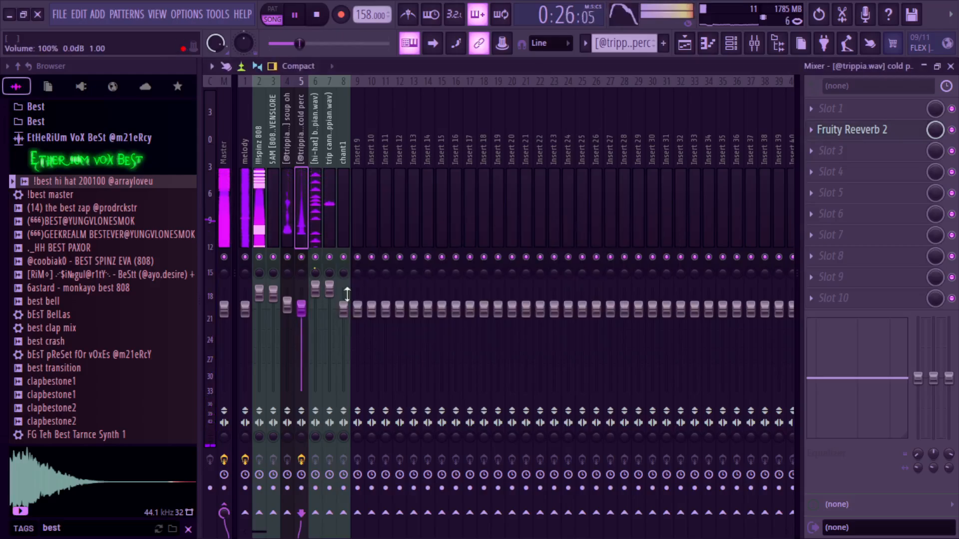
# Step: Lower the cold perc mixer track to about 63% volume and bring the chant1 track slightly below 100%
pyautogui.moveTo(301, 307); pyautogui.dragTo(301, 339)
pyautogui.click(713, 44)
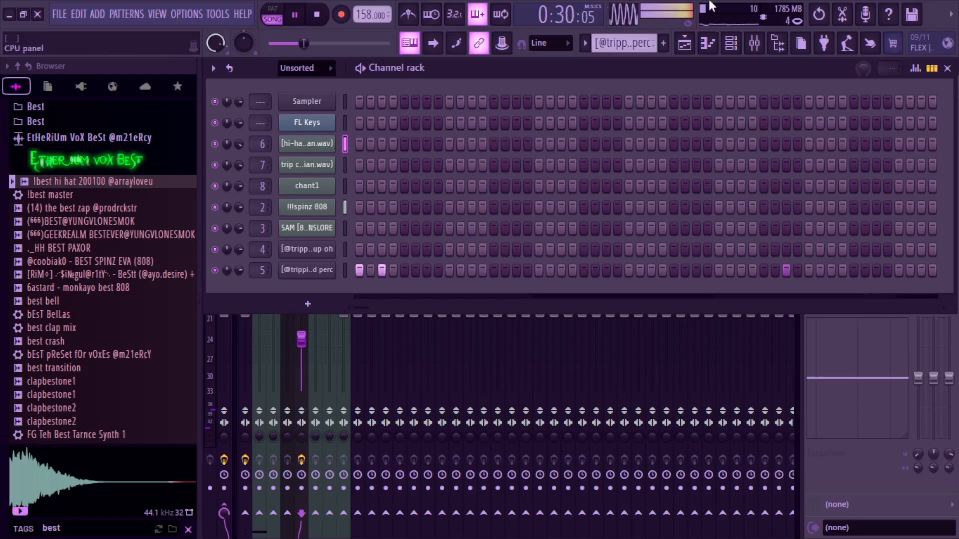
pyautogui.click(754, 44)
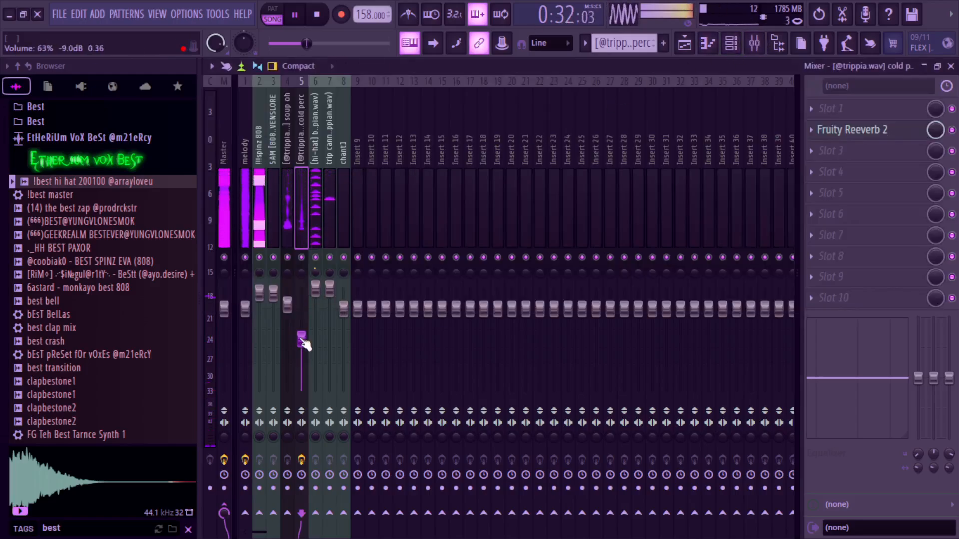
pyautogui.click(340, 201)
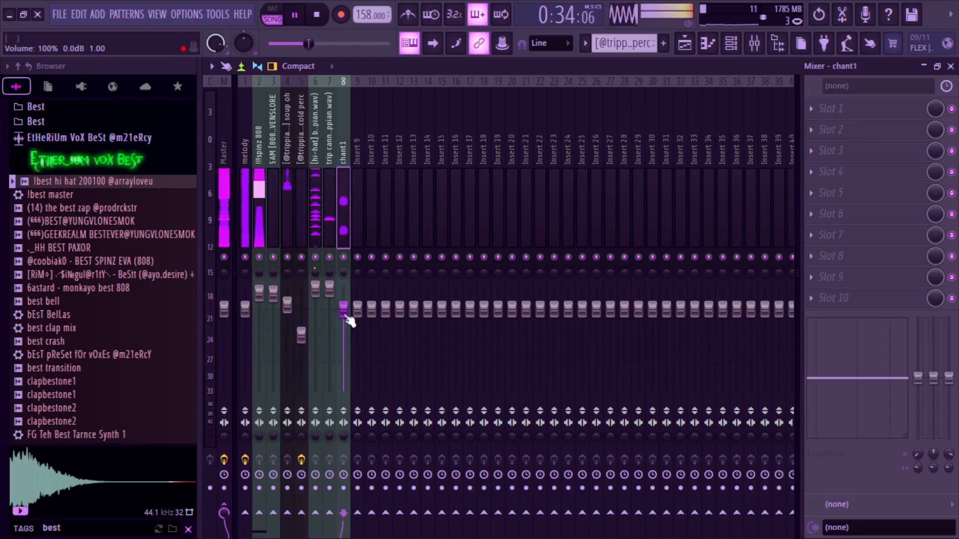
pyautogui.moveTo(347, 322); pyautogui.dragTo(347, 338)
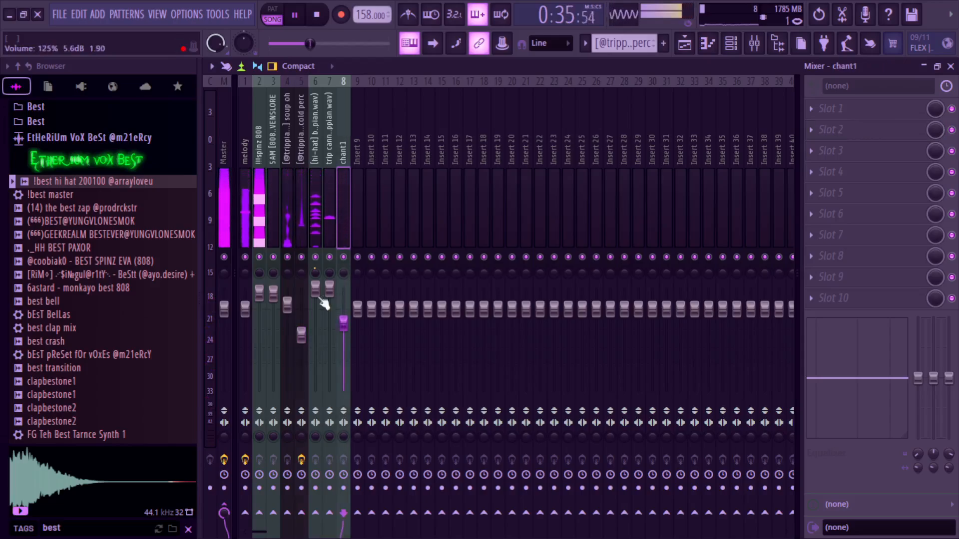
pyautogui.click(242, 202)
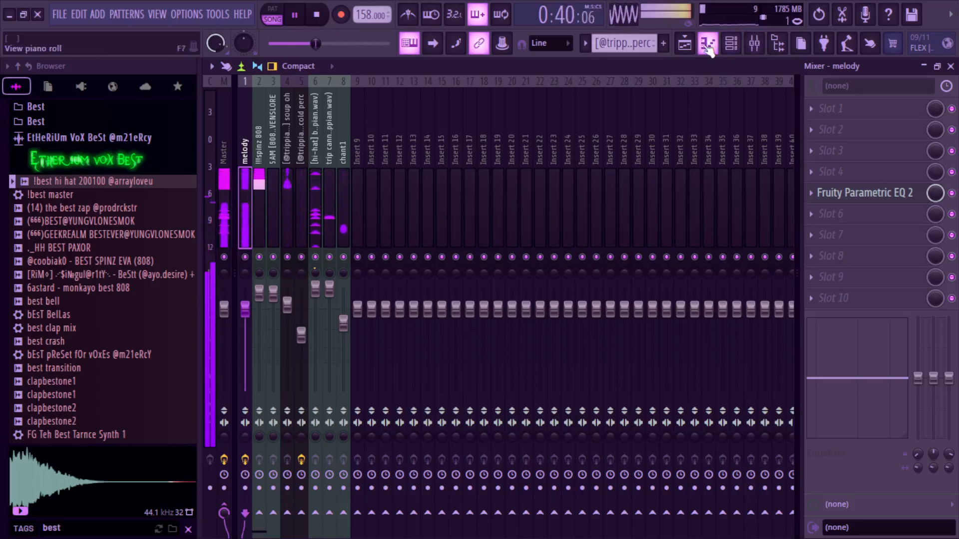
# Step: Clear the workspace down to the playlist and MiniMeters, hiding the browser, and play back the arrangement
pyautogui.click(260, 245)
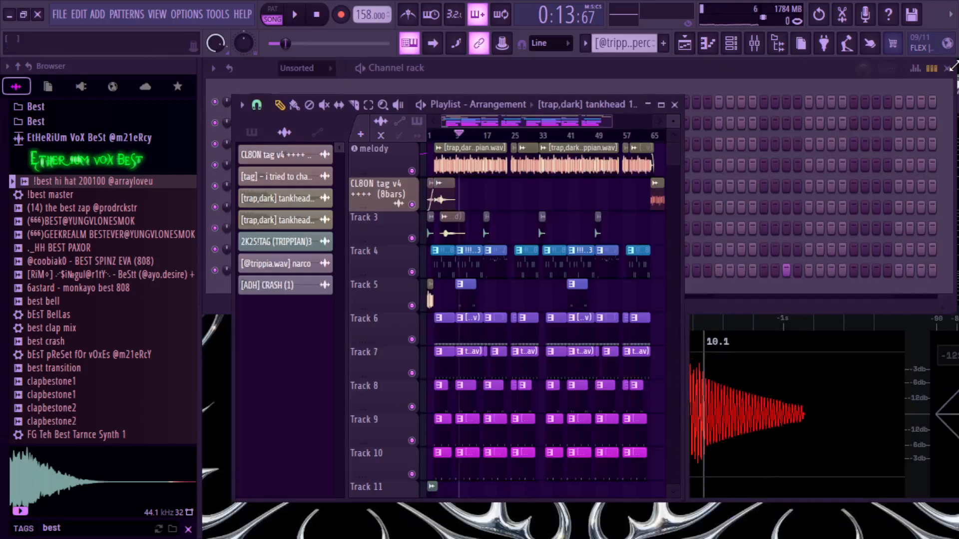
pyautogui.click(948, 68)
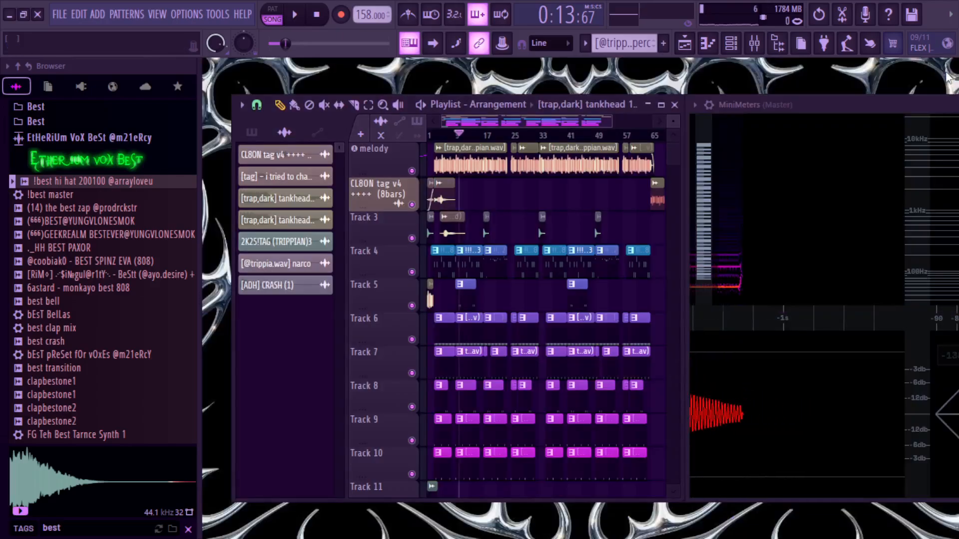
pyautogui.click(764, 47)
pyautogui.click(949, 66)
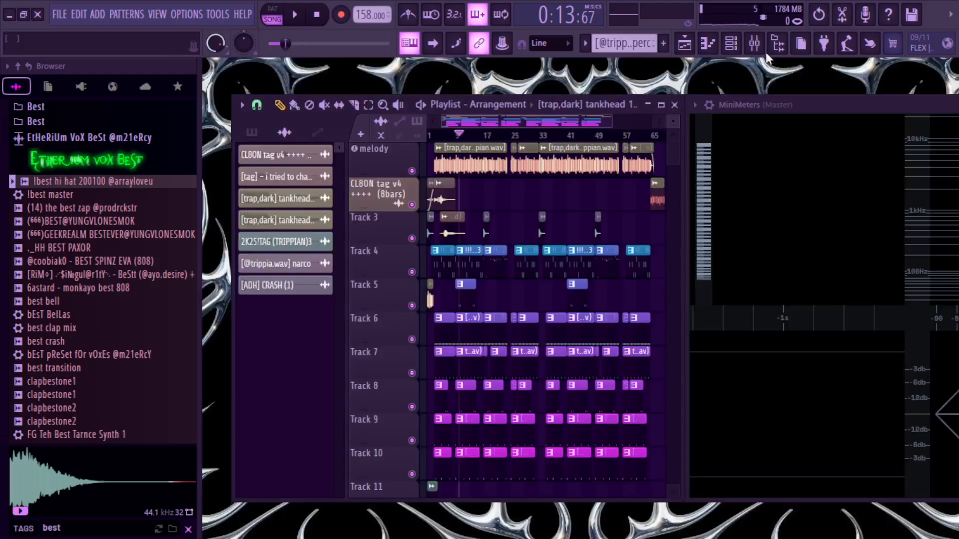
pyautogui.click(779, 45)
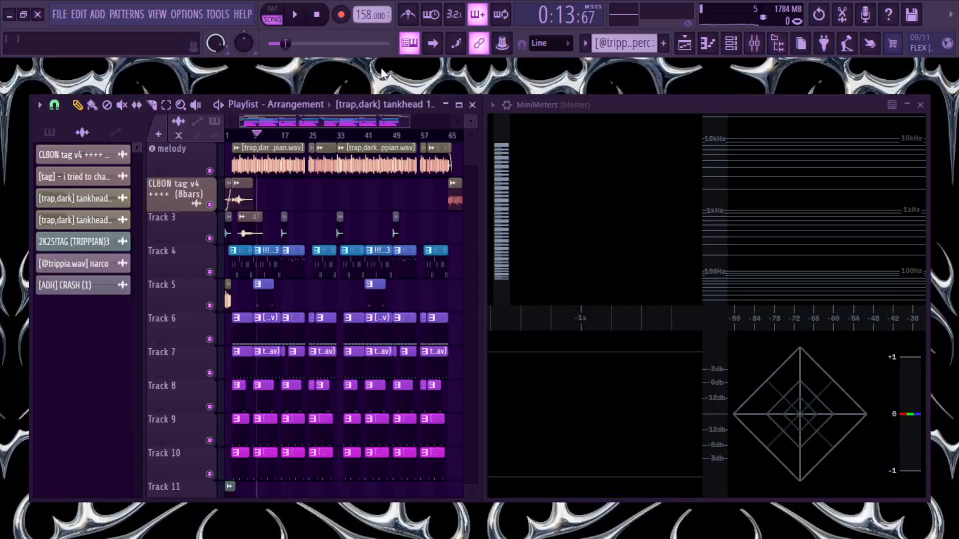
pyautogui.press('space')
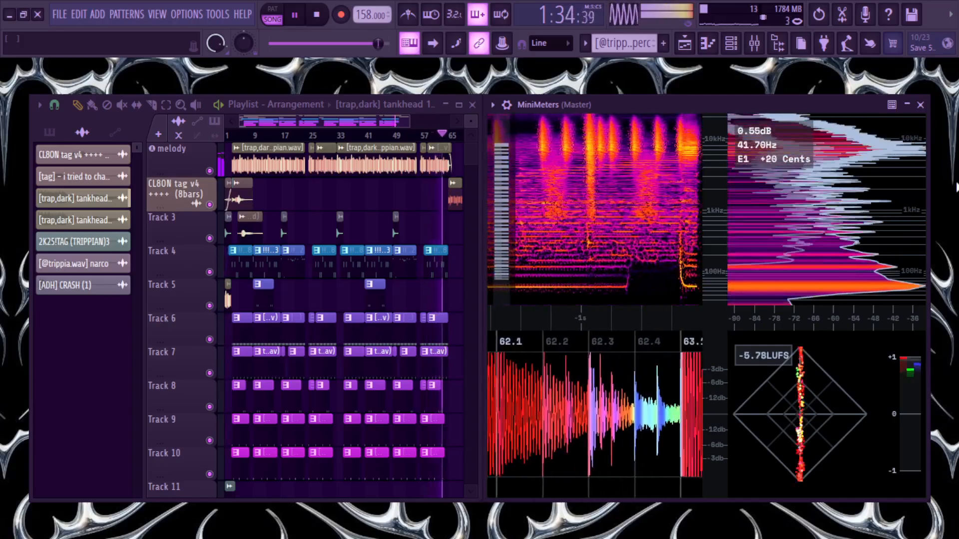
# Step: Switch to OBS and bring up its recording controls while the arrangement plays
pyautogui.press('super')
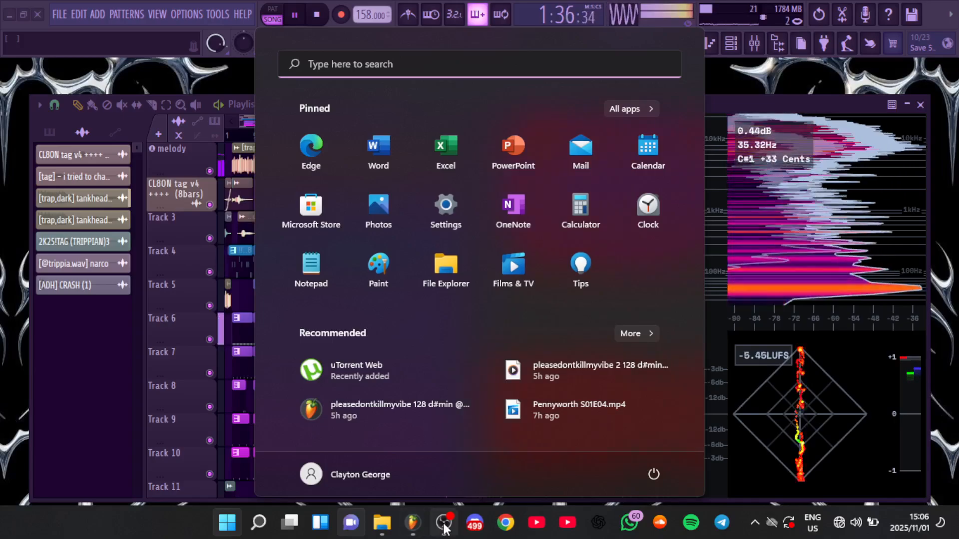
pyautogui.click(444, 527)
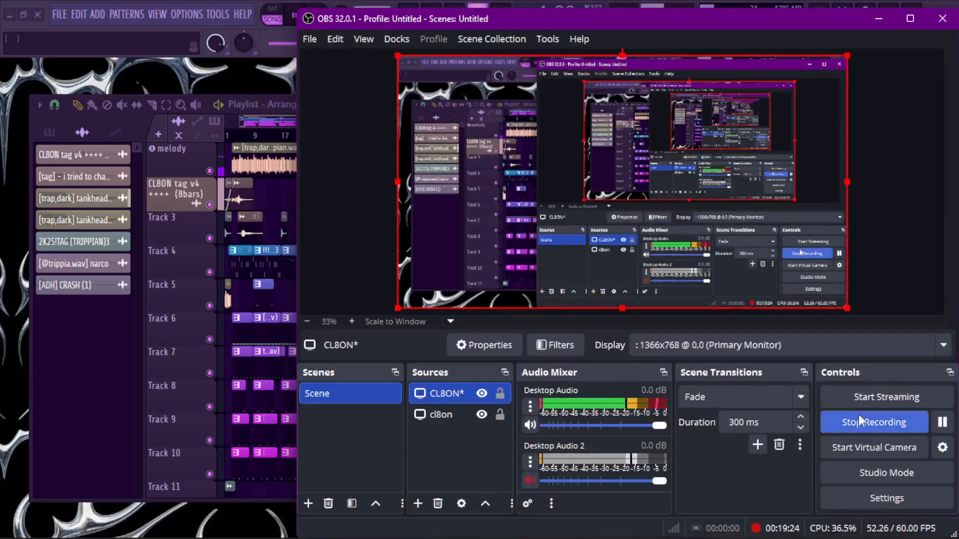